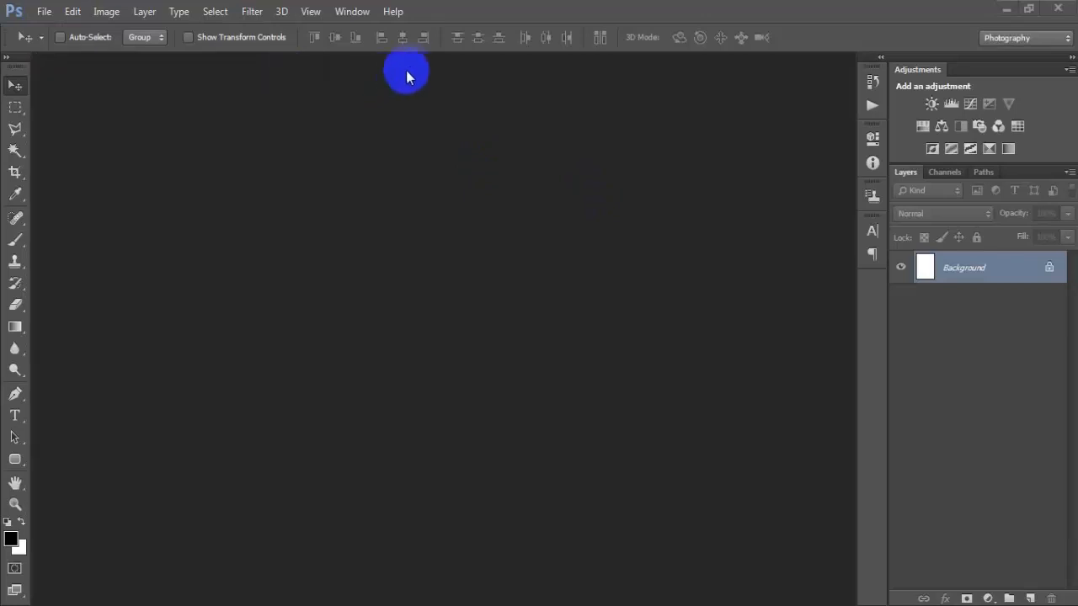
- Add a dark gray Solid Color fill layer above the Background layer
{"action": "left_click", "coordinate": [988, 597]}
{"action": "left_click", "coordinate": [950, 234]}
{"action": "left_click_drag", "start_coordinate": [549, 300], "coordinate": [400, 313]}
{"action": "left_click", "coordinate": [821, 135]}
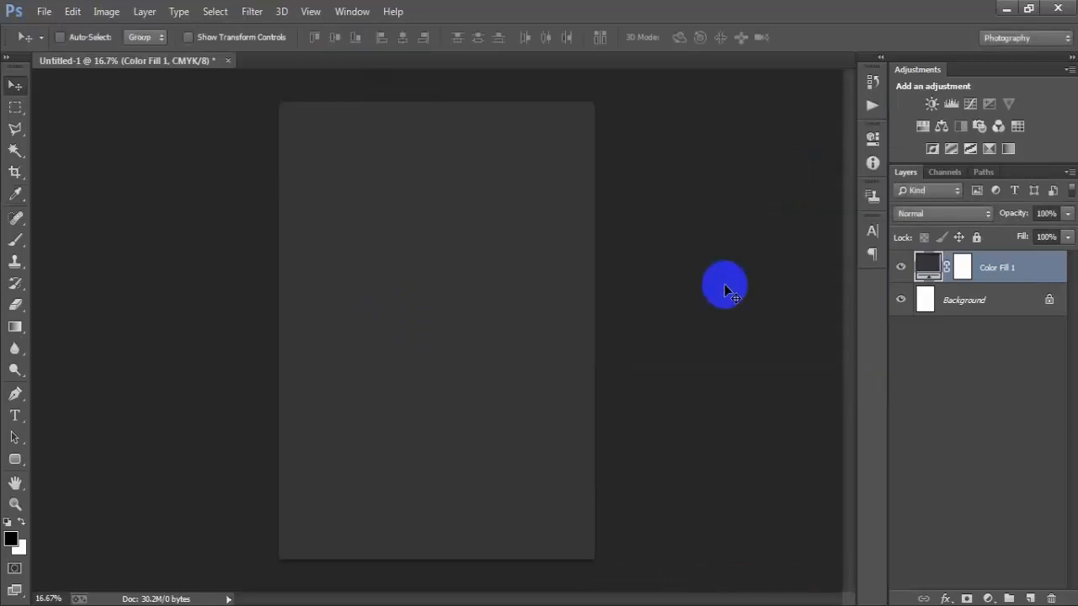
- Add the horizontal text FISHING in white on a new layer in the upper part of the page
{"action": "left_click", "coordinate": [1030, 597]}
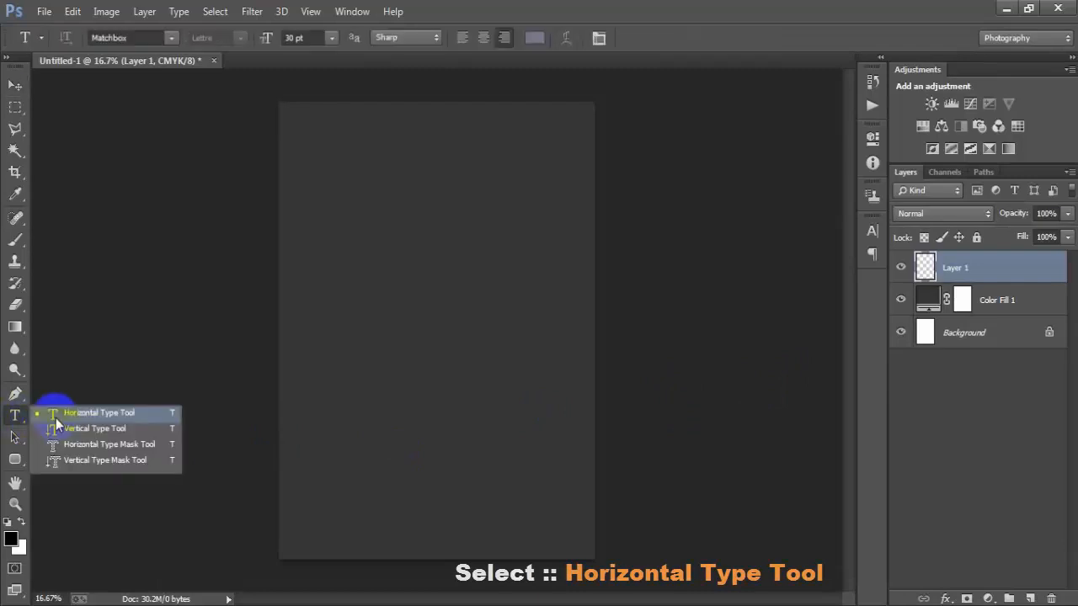
{"action": "left_click", "coordinate": [56, 418]}
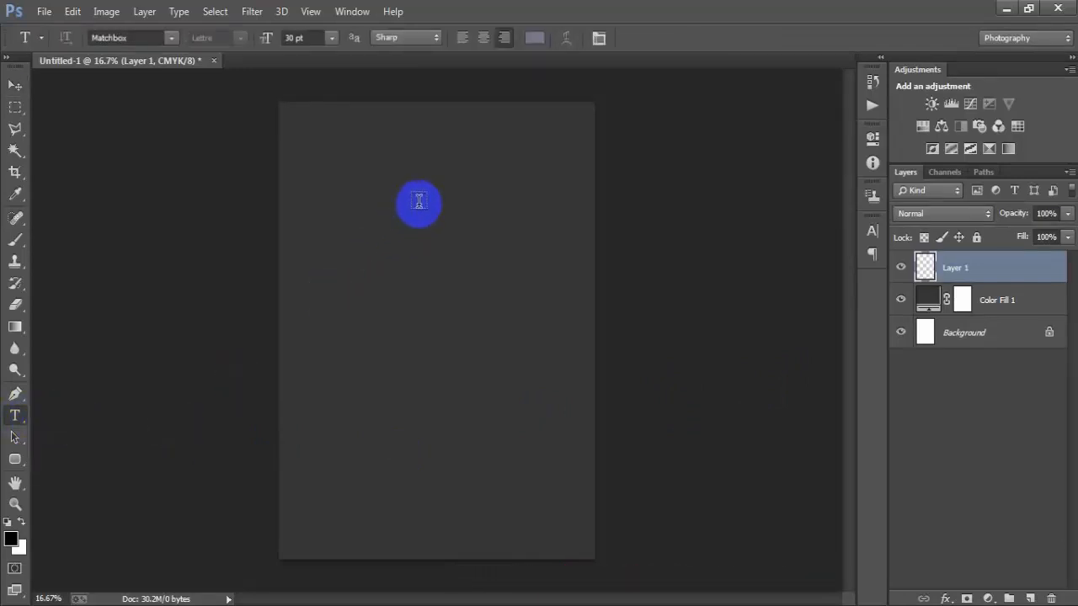
{"action": "left_click", "coordinate": [418, 202]}
{"action": "left_click", "coordinate": [534, 37]}
{"action": "left_click_drag", "start_coordinate": [546, 170], "coordinate": [401, 88]}
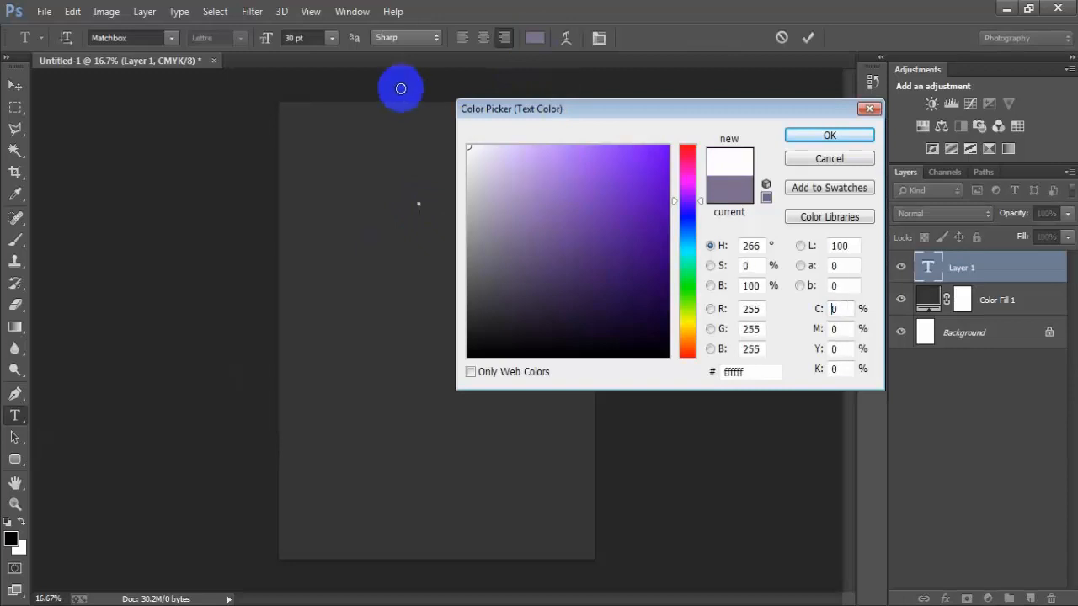
{"action": "left_click", "coordinate": [797, 138]}
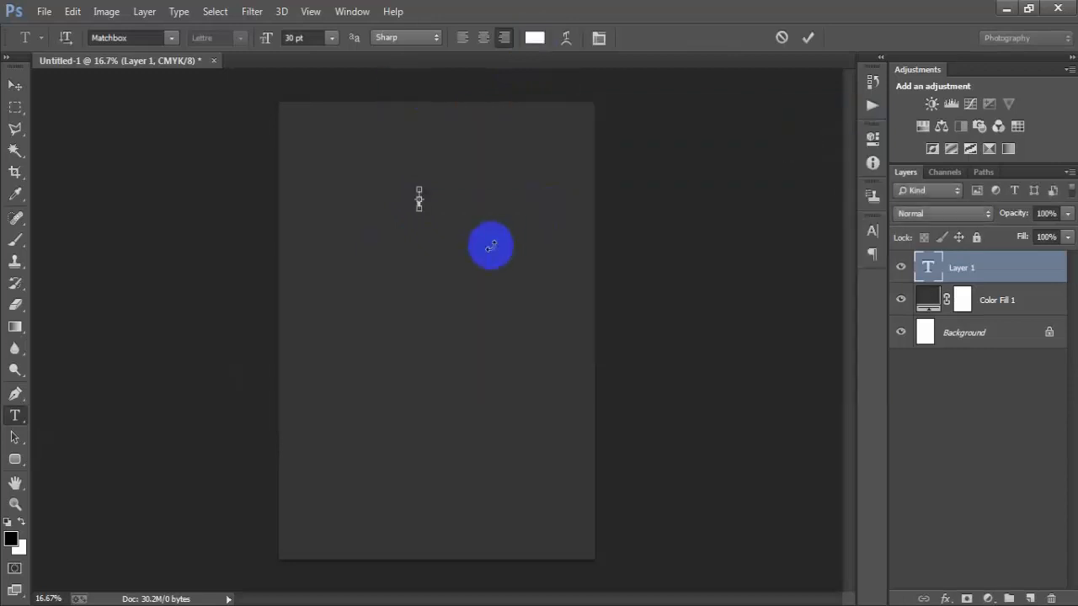
{"action": "type", "text": "FISHING"}
{"action": "left_click", "coordinate": [15, 85]}
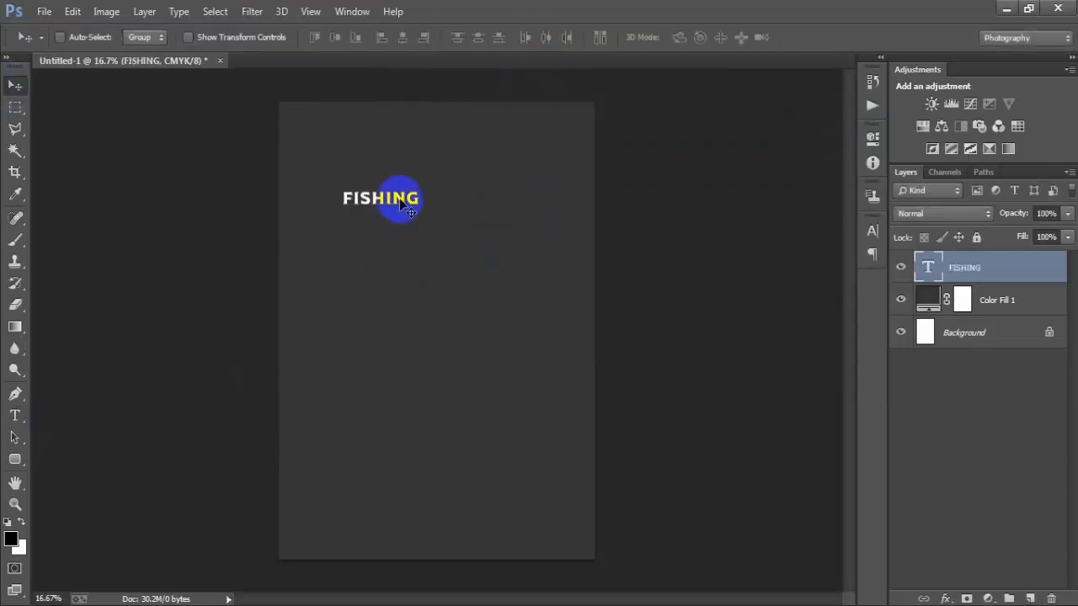
- Move the FISHING text to the top middle of the page and scale it proportionally to about 351%
{"action": "left_click_drag", "start_coordinate": [399, 202], "coordinate": [461, 152]}
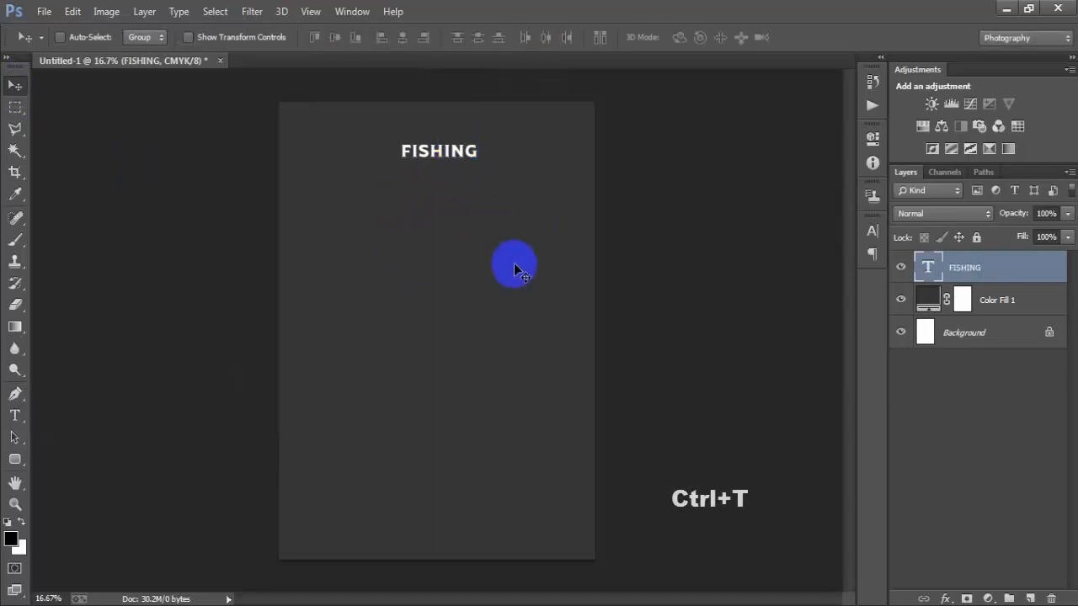
{"action": "key", "text": "ctrl+t"}
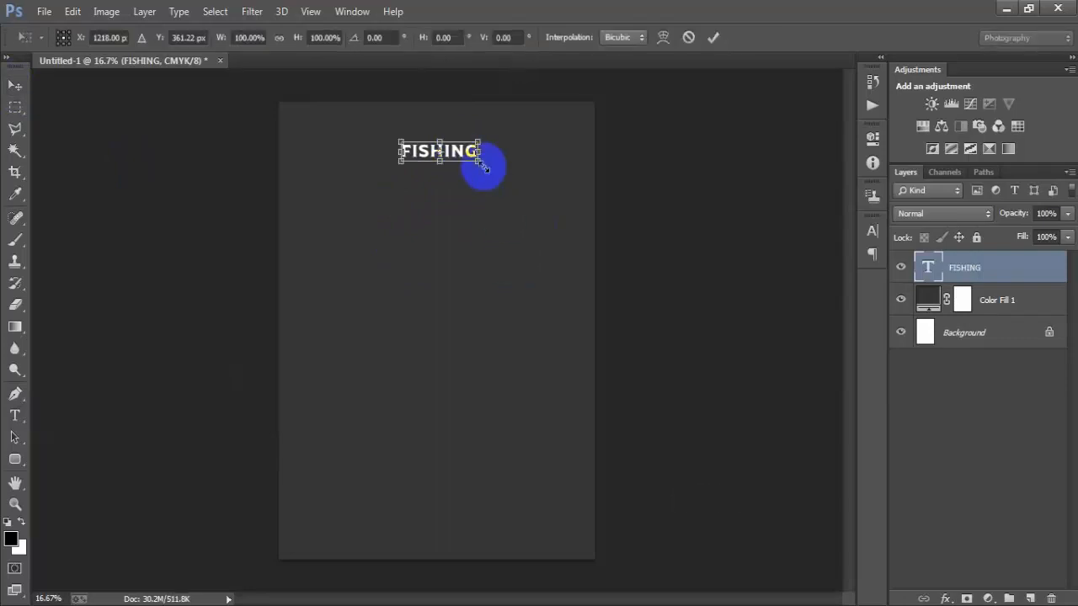
{"action": "left_click_drag", "start_coordinate": [484, 163], "coordinate": [568, 211]}
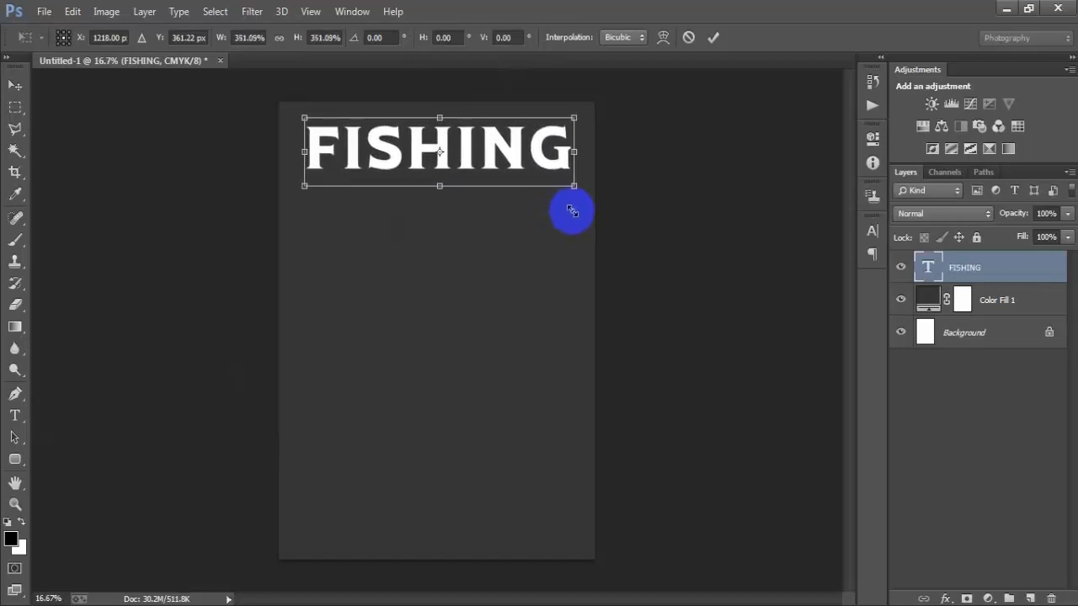
{"action": "left_click", "coordinate": [713, 37]}
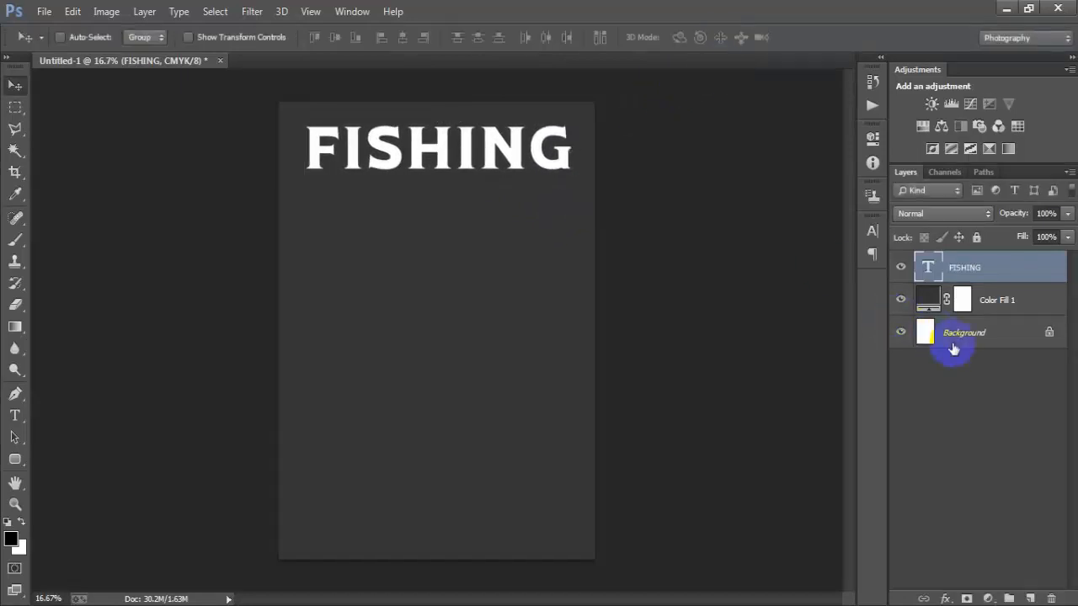
- Center the enlarged FISHING text horizontally on the Background layer and leave only the text layer selected
{"action": "left_click", "coordinate": [953, 347], "text": "ctrl"}
{"action": "left_click", "coordinate": [403, 41]}
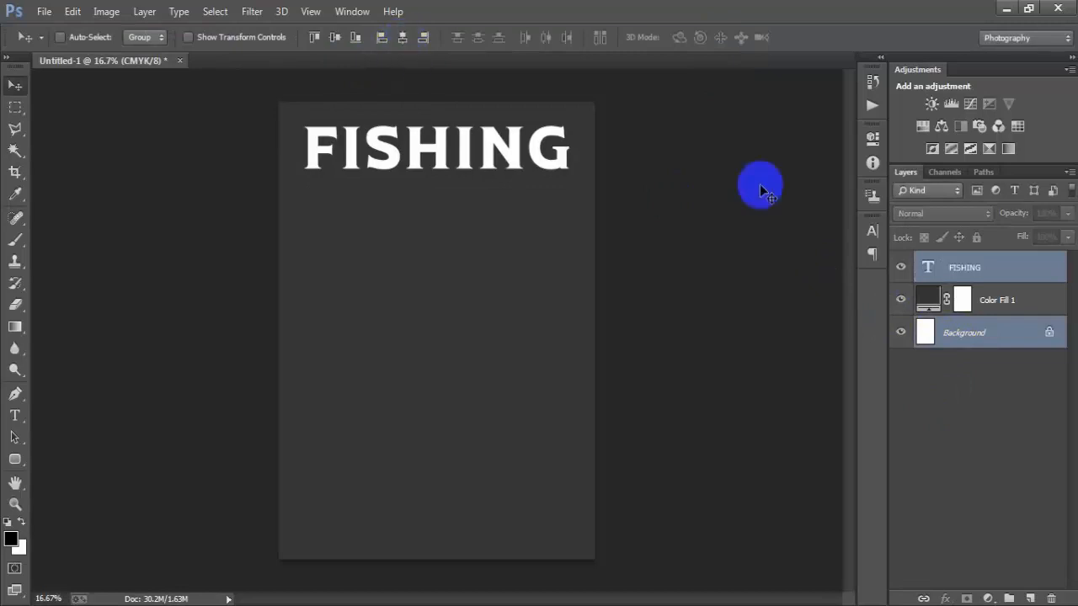
{"action": "left_click", "coordinate": [958, 264]}
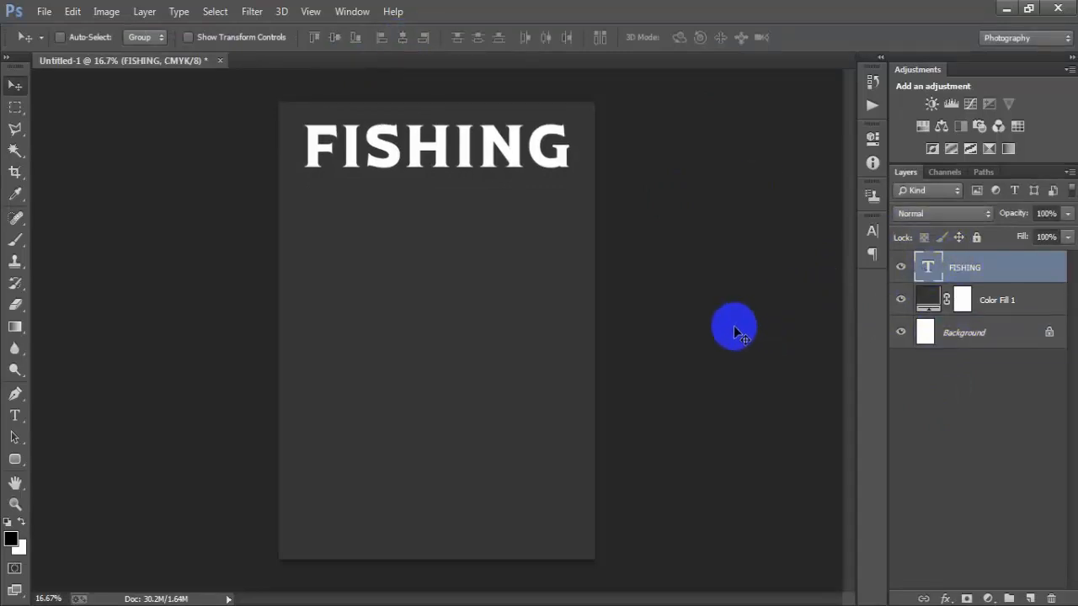
{"action": "left_click", "coordinate": [900, 268]}
{"action": "left_click", "coordinate": [900, 268]}
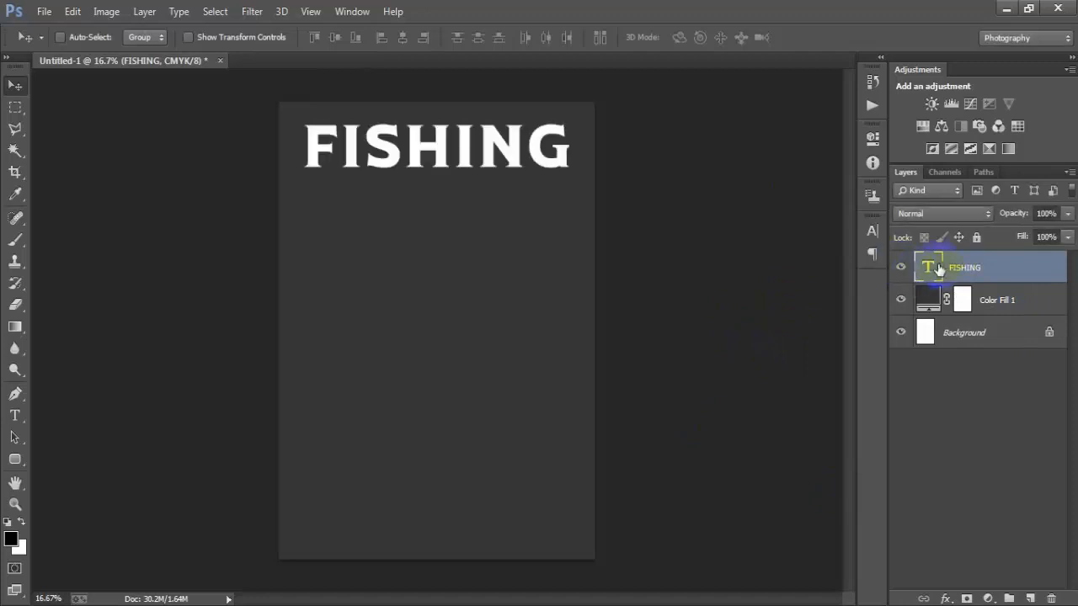
- Warp the FISHING text with a horizontal Arc style and a bend of +8%
{"action": "double_click", "coordinate": [933, 267]}
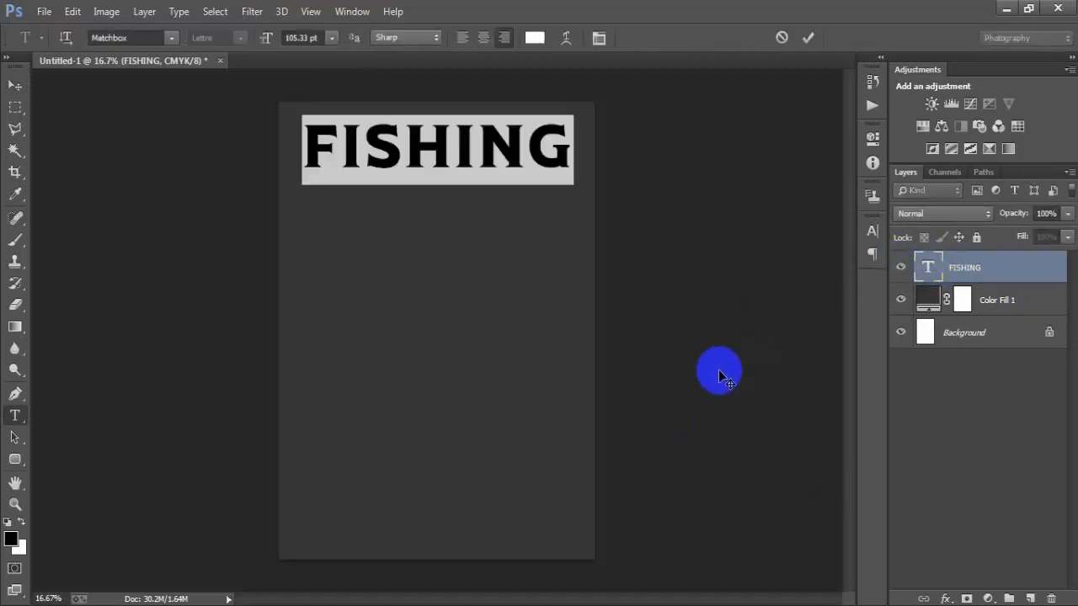
{"action": "left_click", "coordinate": [565, 42]}
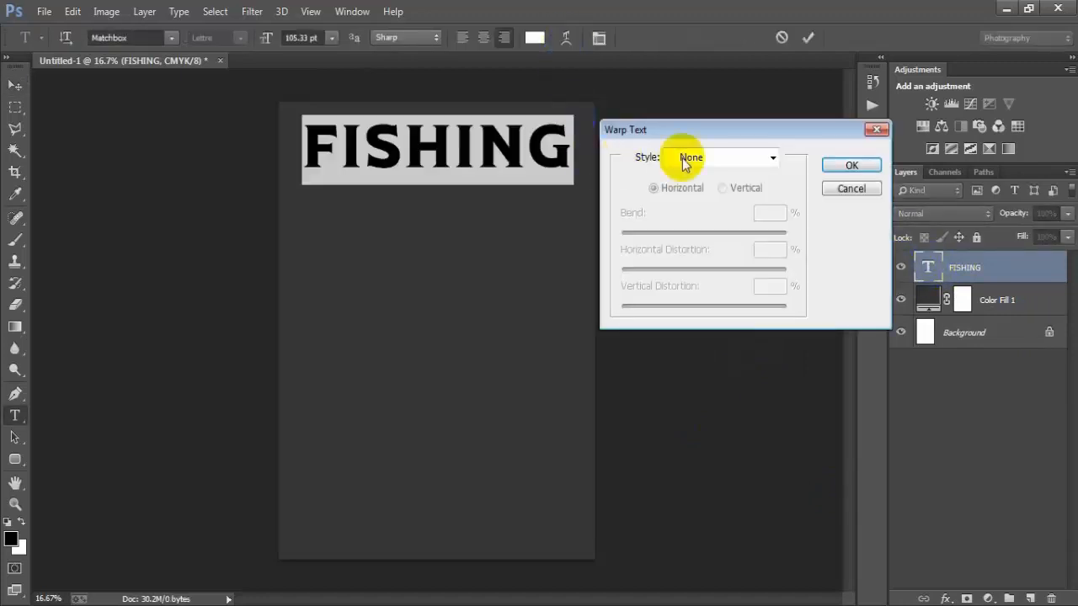
{"action": "left_click_drag", "start_coordinate": [704, 133], "coordinate": [685, 112]}
{"action": "left_click", "coordinate": [747, 140]}
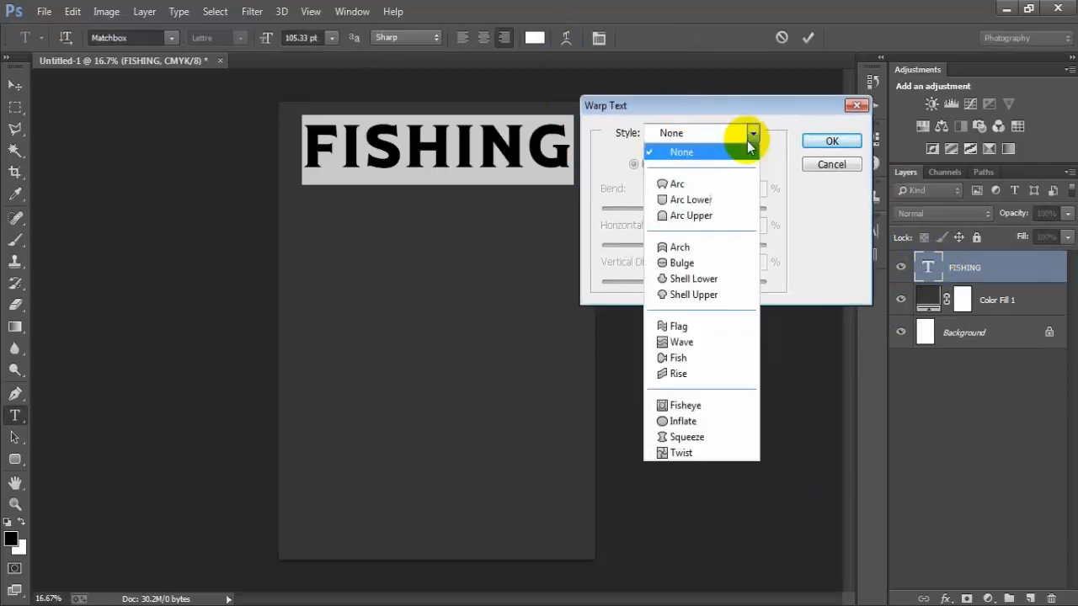
{"action": "left_click", "coordinate": [667, 183]}
{"action": "left_click_drag", "start_coordinate": [717, 210], "coordinate": [691, 210]}
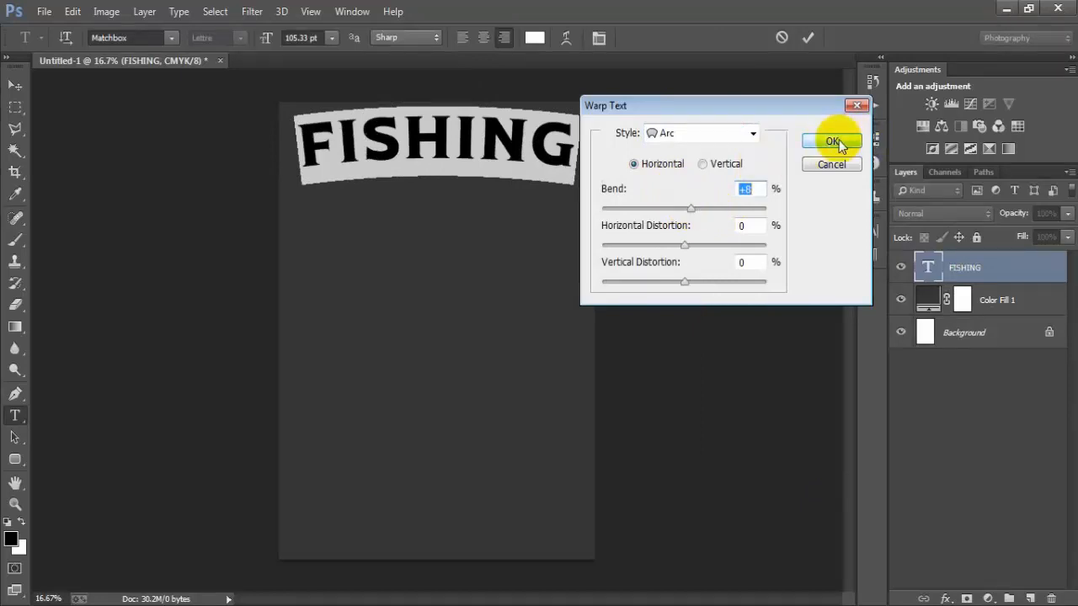
{"action": "left_click_drag", "start_coordinate": [689, 205], "coordinate": [690, 207]}
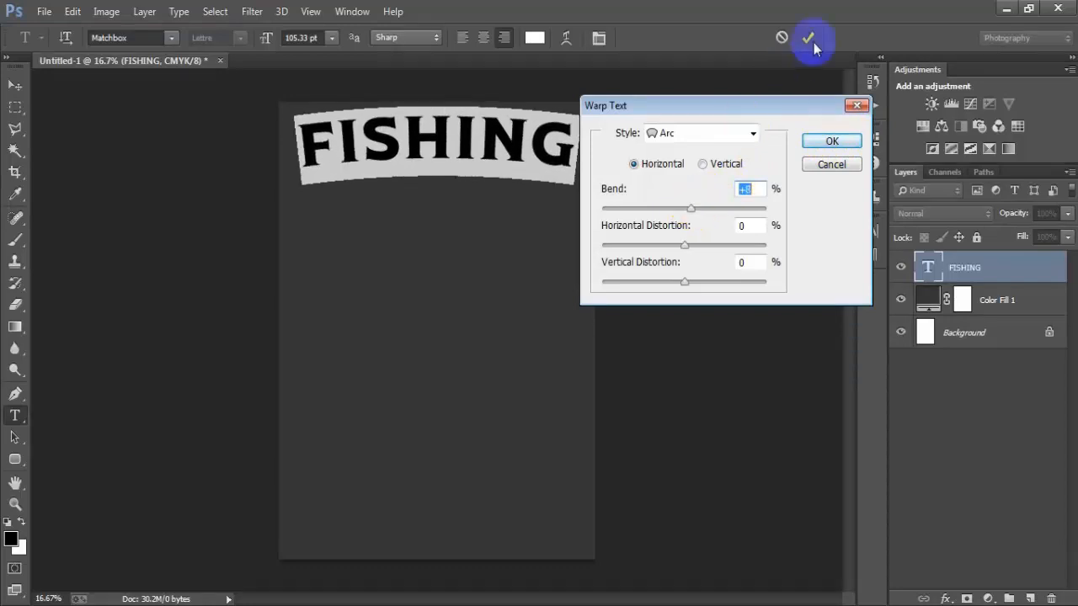
{"action": "left_click", "coordinate": [823, 142]}
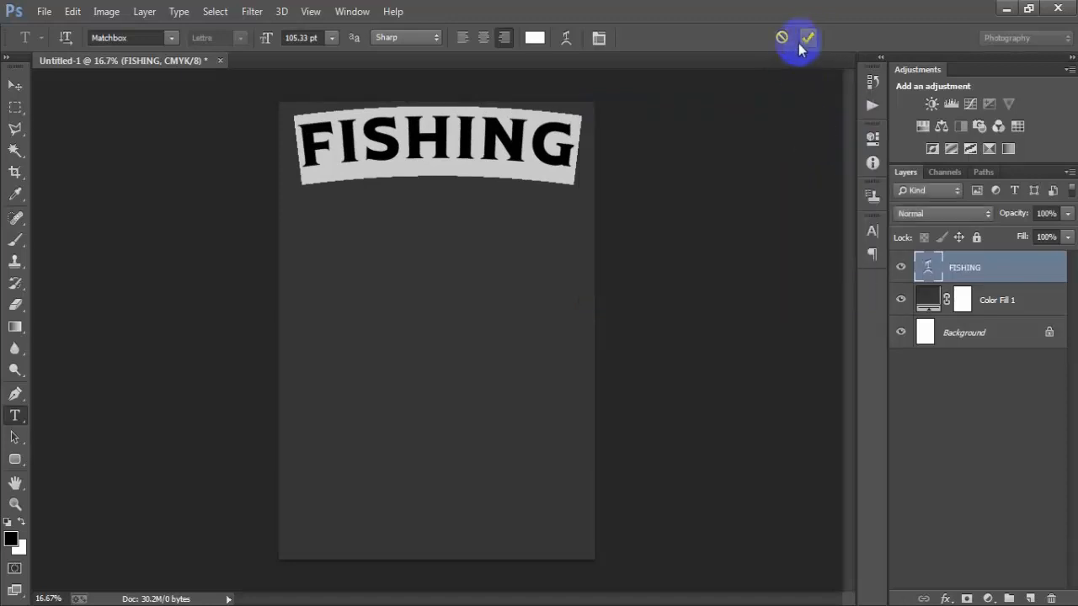
{"action": "left_click", "coordinate": [805, 39]}
- Realign the warped FISHING text to the horizontal center of the Background layer
{"action": "key", "text": "v"}
{"action": "left_click", "coordinate": [976, 333], "text": "ctrl"}
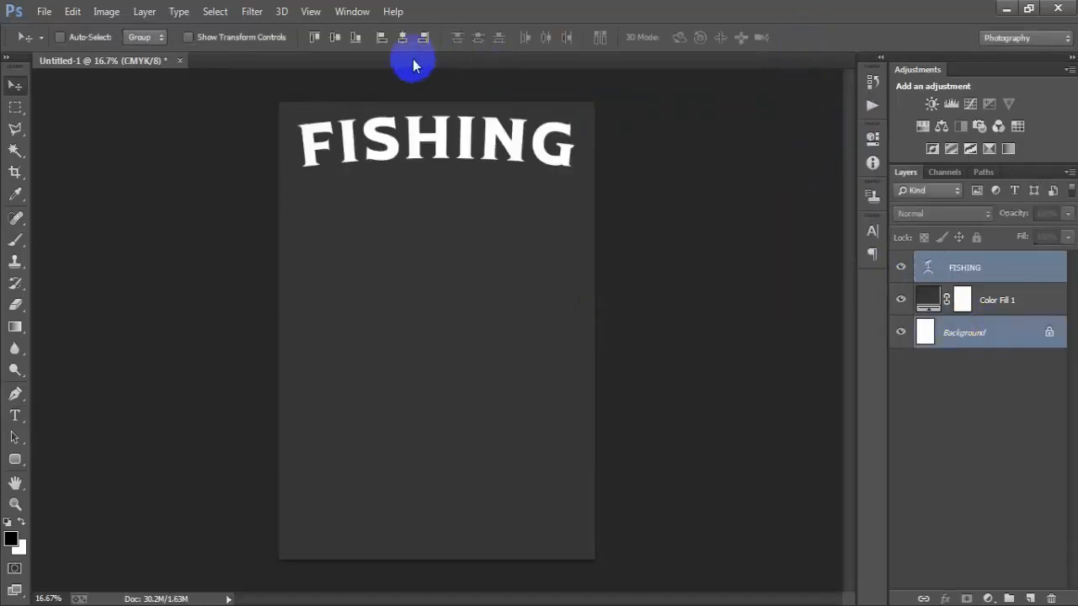
{"action": "left_click", "coordinate": [405, 42]}
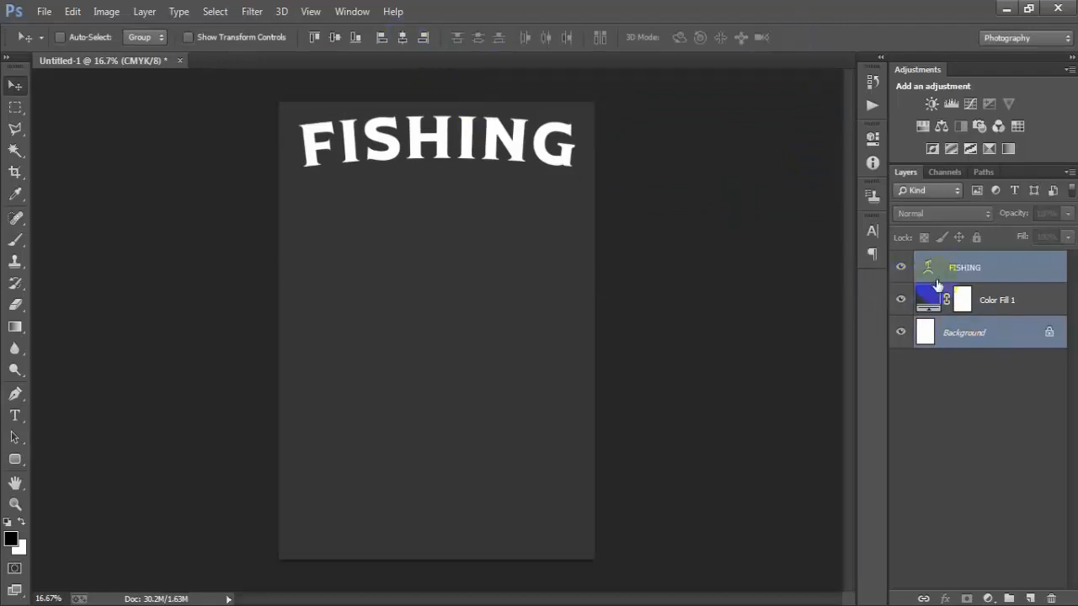
- Set the FISHING text color to orange, hex FFA50F
{"action": "left_click", "coordinate": [970, 269]}
{"action": "left_click", "coordinate": [872, 230]}
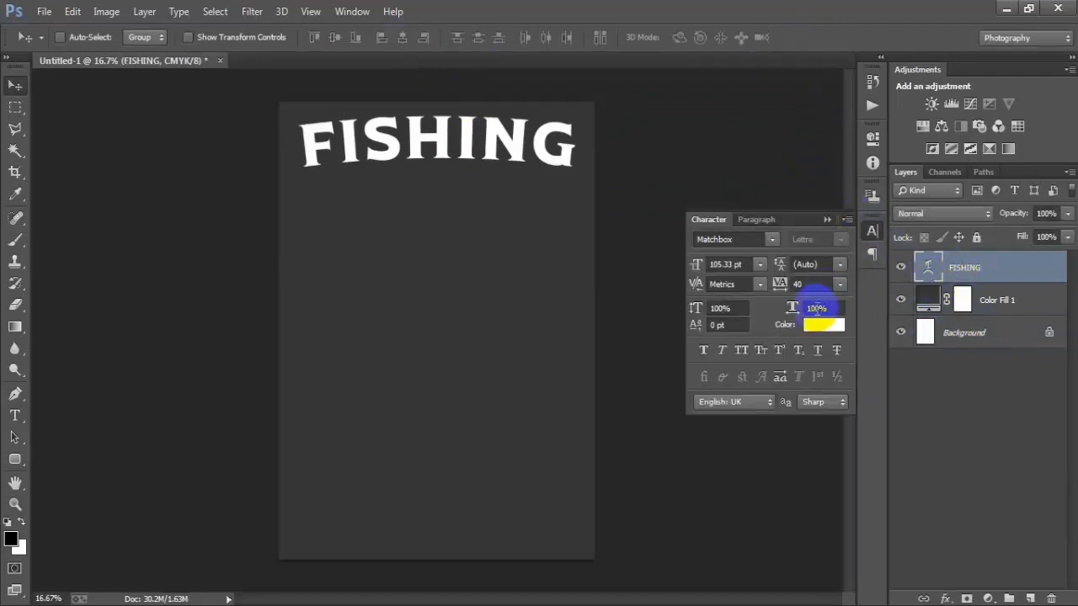
{"action": "left_click", "coordinate": [813, 327]}
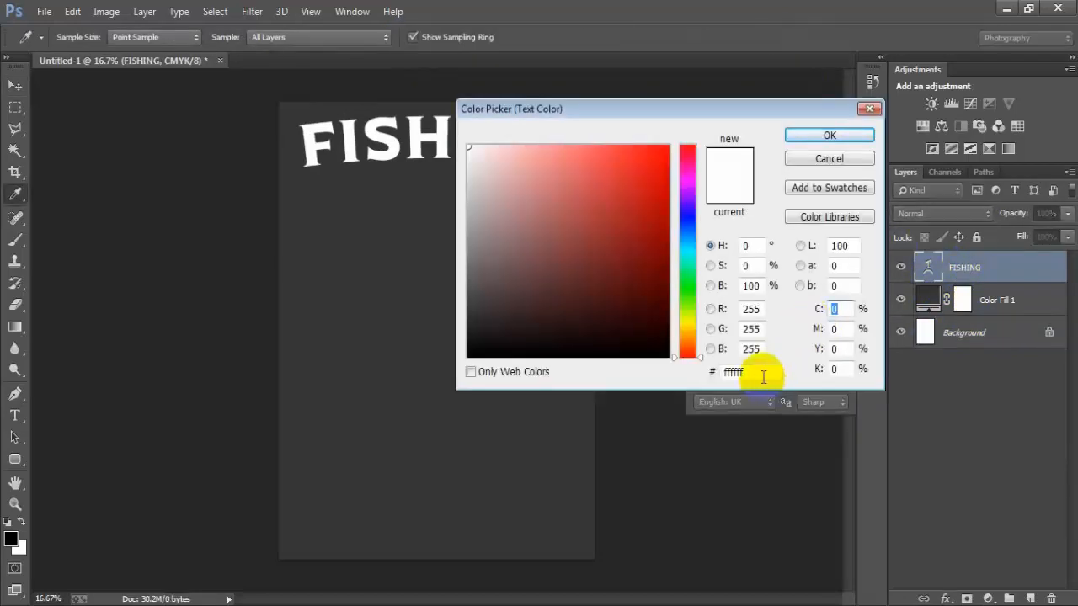
{"action": "type", "text": "F"}
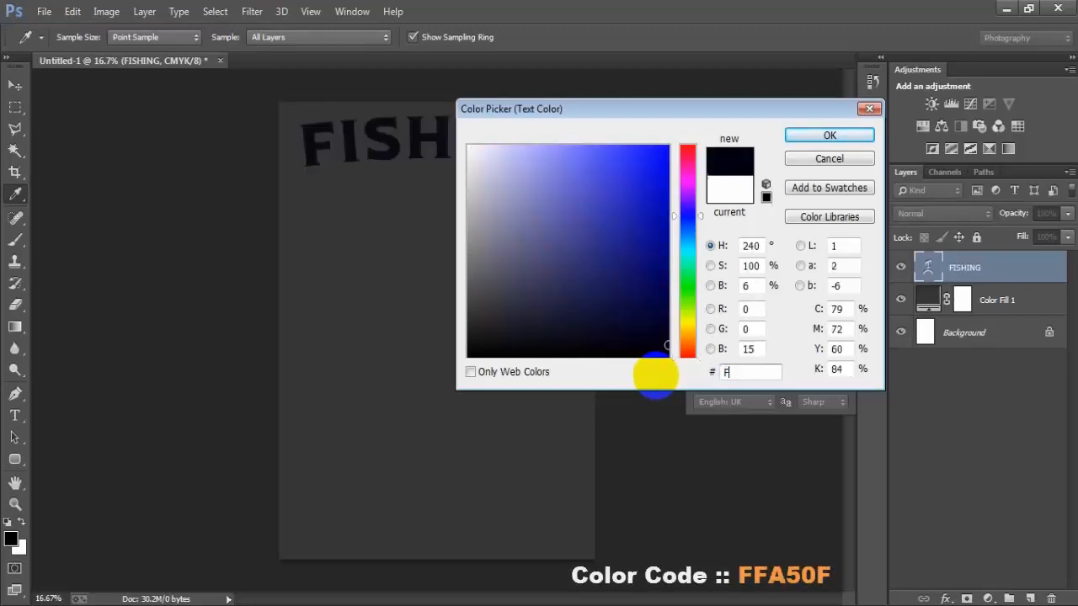
{"action": "type", "text": "FA50F"}
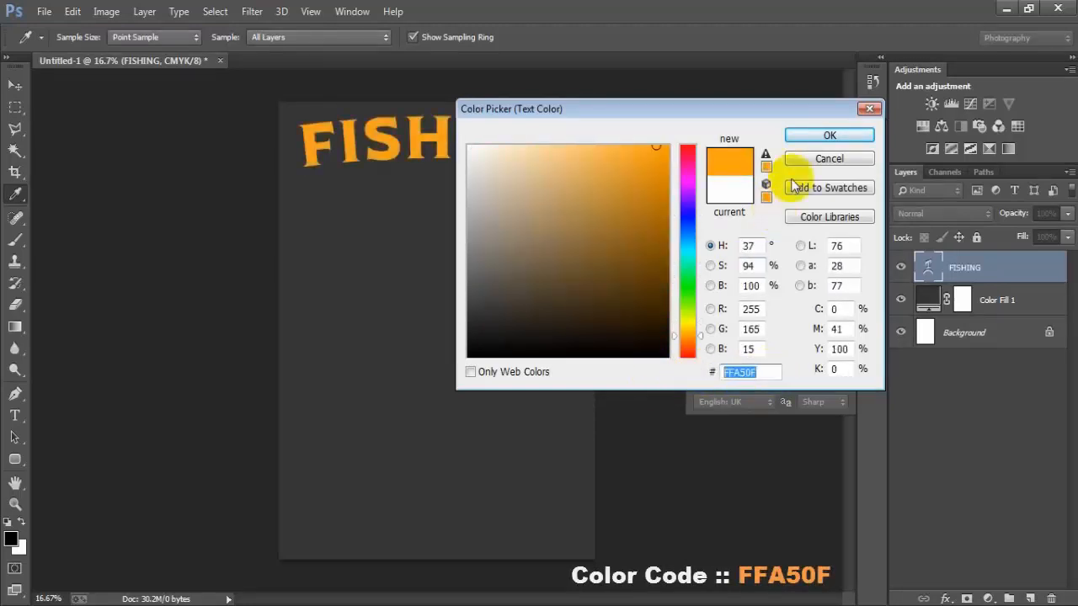
{"action": "left_click", "coordinate": [816, 133]}
{"action": "left_click", "coordinate": [830, 217]}
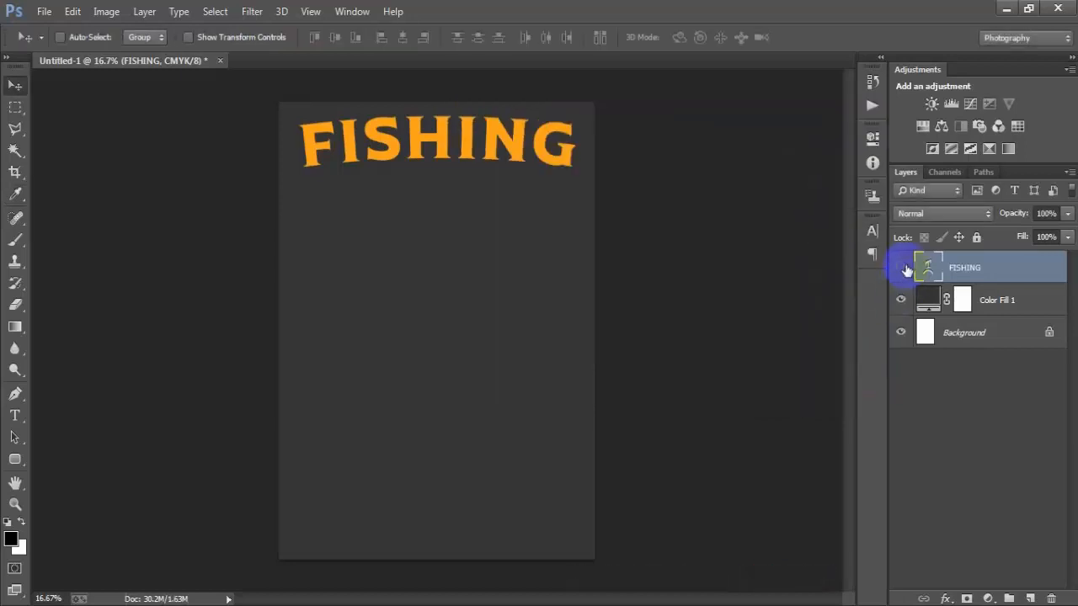
- Duplicate the orange FISHING text layer
{"action": "left_click", "coordinate": [901, 267]}
{"action": "left_click", "coordinate": [900, 268]}
{"action": "key", "text": "ctrl+j"}
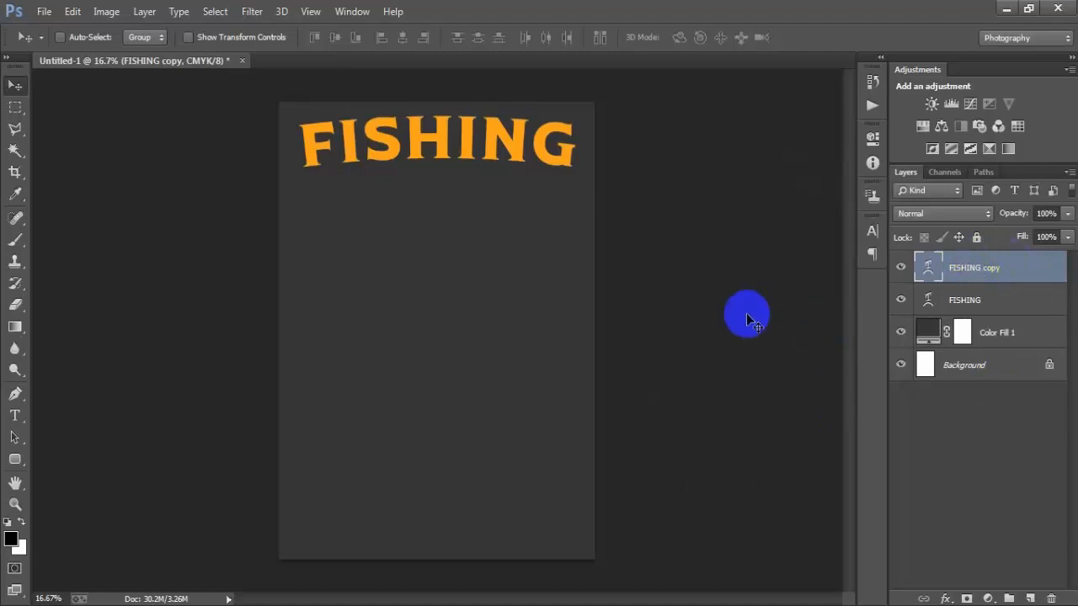
- Set the duplicated FISHING text color to muted purple, hex 7D708C
{"action": "left_click", "coordinate": [871, 233]}
{"action": "left_click", "coordinate": [815, 322]}
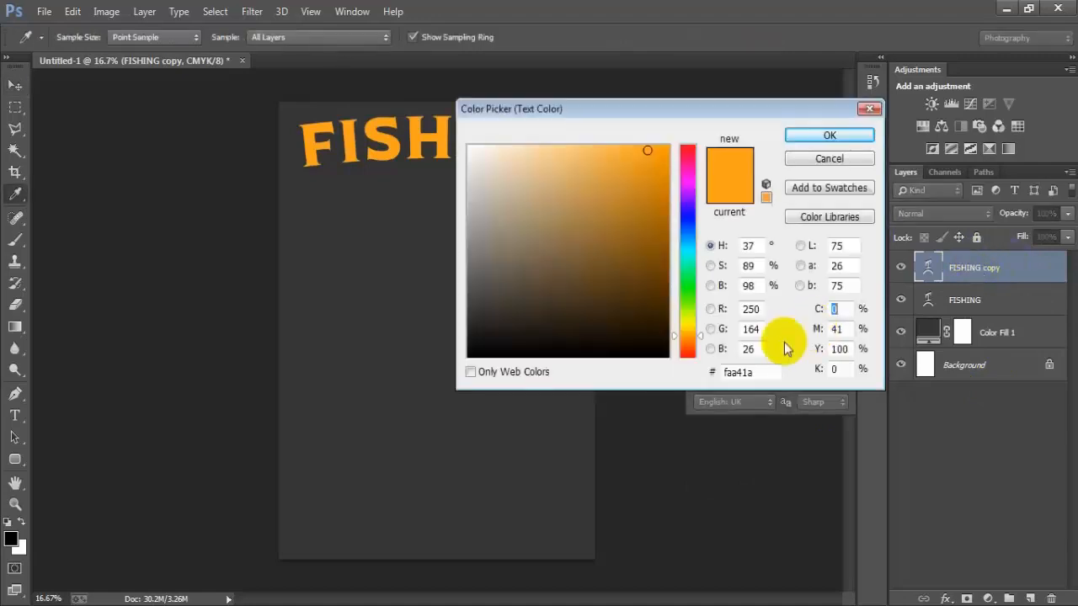
{"action": "double_click", "coordinate": [755, 371]}
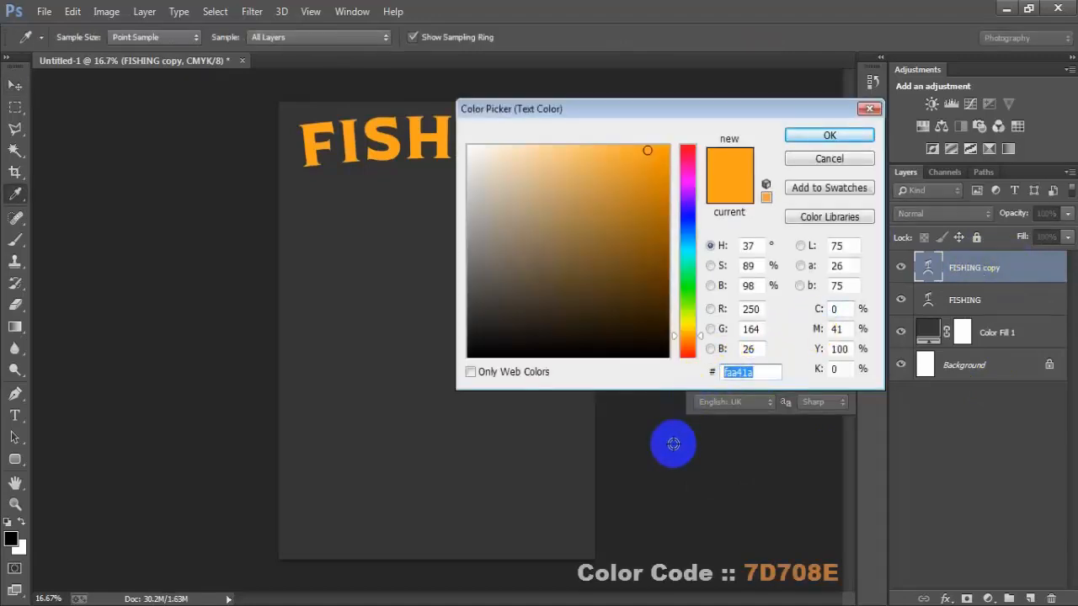
{"action": "type", "text": "7D"}
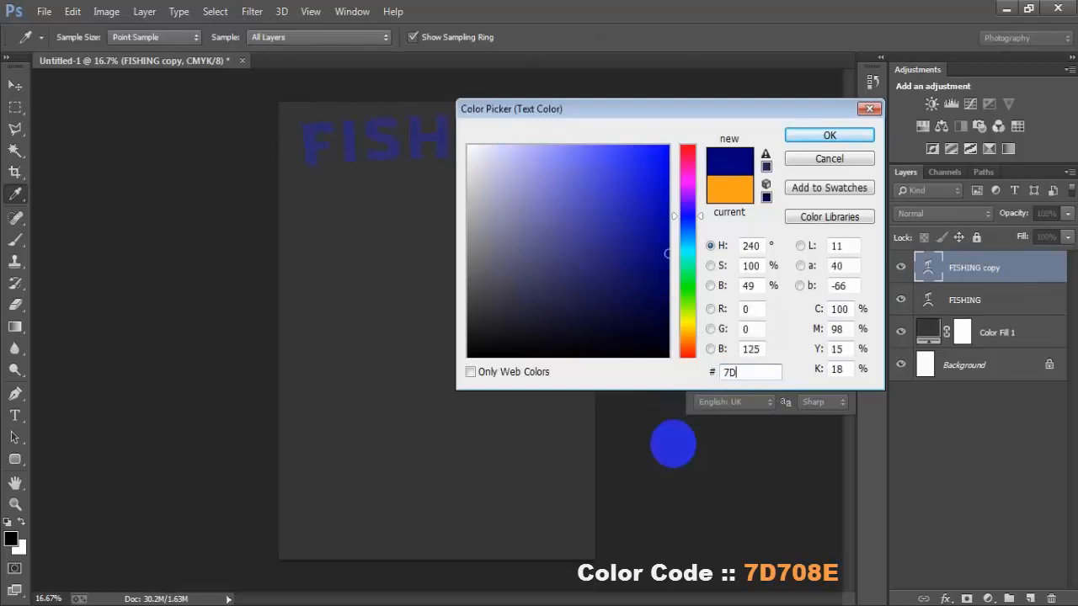
{"action": "type", "text": "70"}
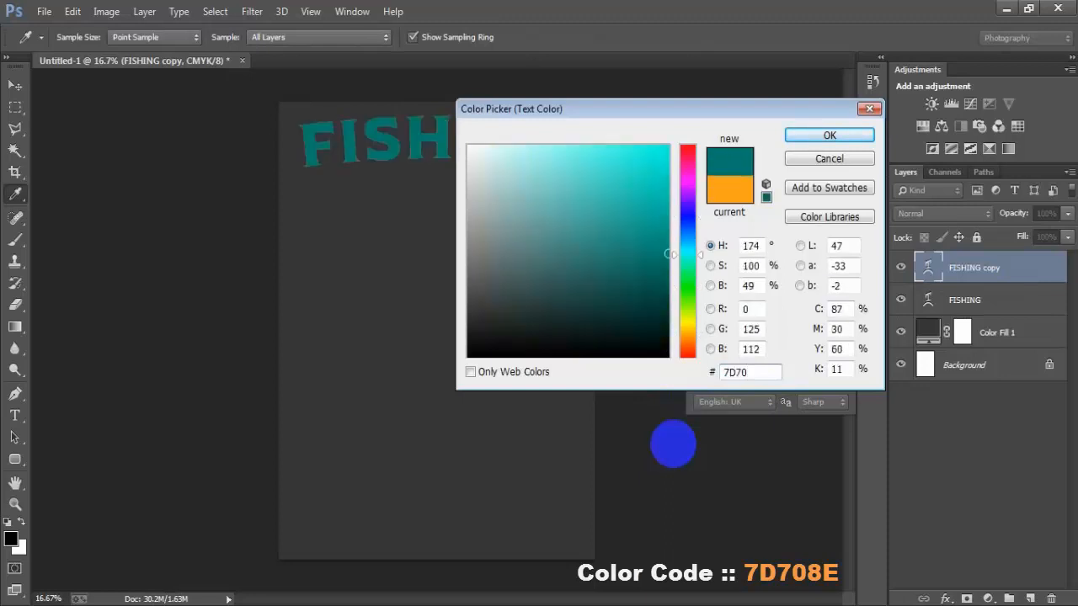
{"action": "type", "text": "8C"}
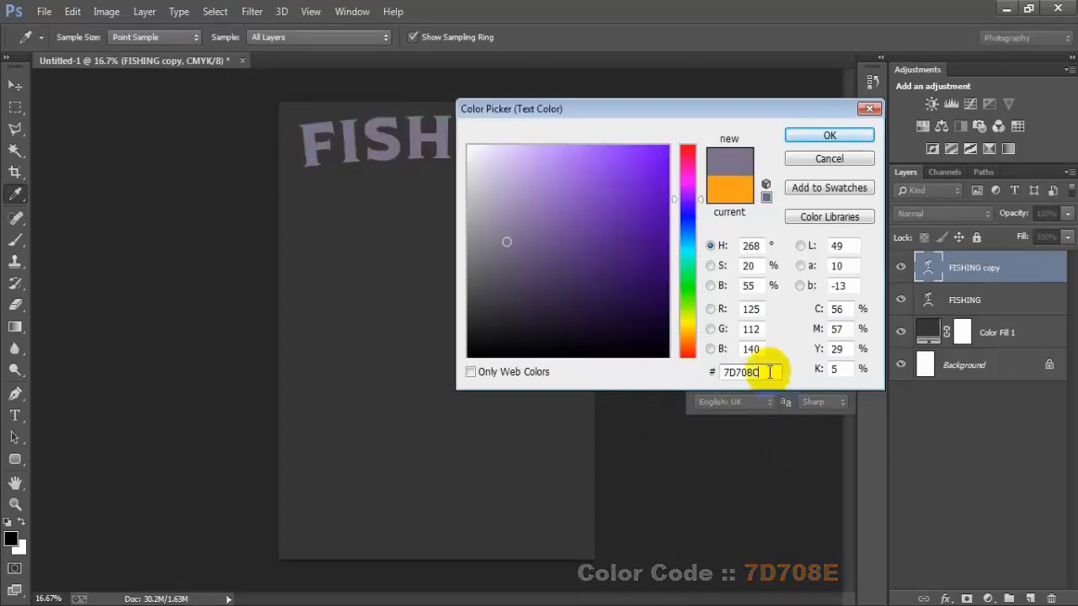
{"action": "left_click_drag", "start_coordinate": [761, 372], "coordinate": [697, 373]}
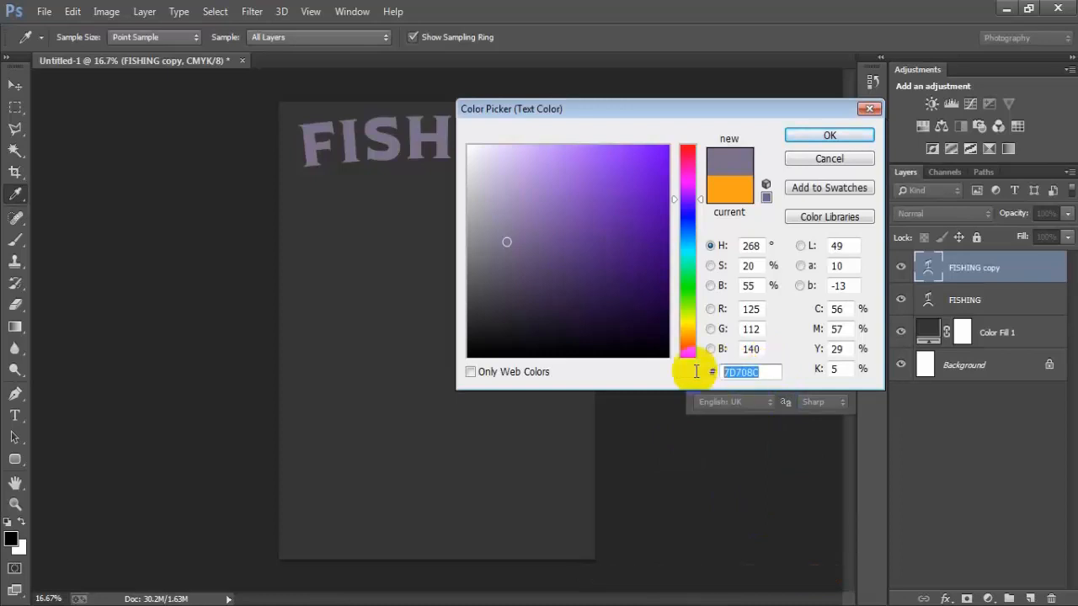
{"action": "left_click", "coordinate": [818, 140]}
{"action": "left_click", "coordinate": [826, 220]}
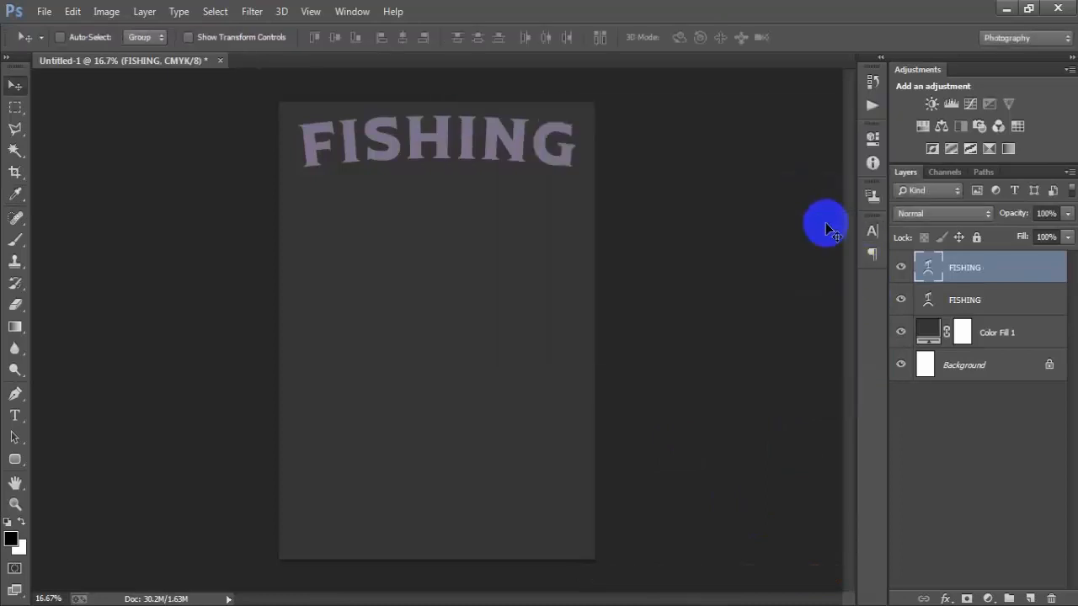
- Rasterize the purple FISHING text layer
{"action": "left_click", "coordinate": [901, 268]}
{"action": "left_click", "coordinate": [901, 268]}
{"action": "right_click", "coordinate": [1030, 265]}
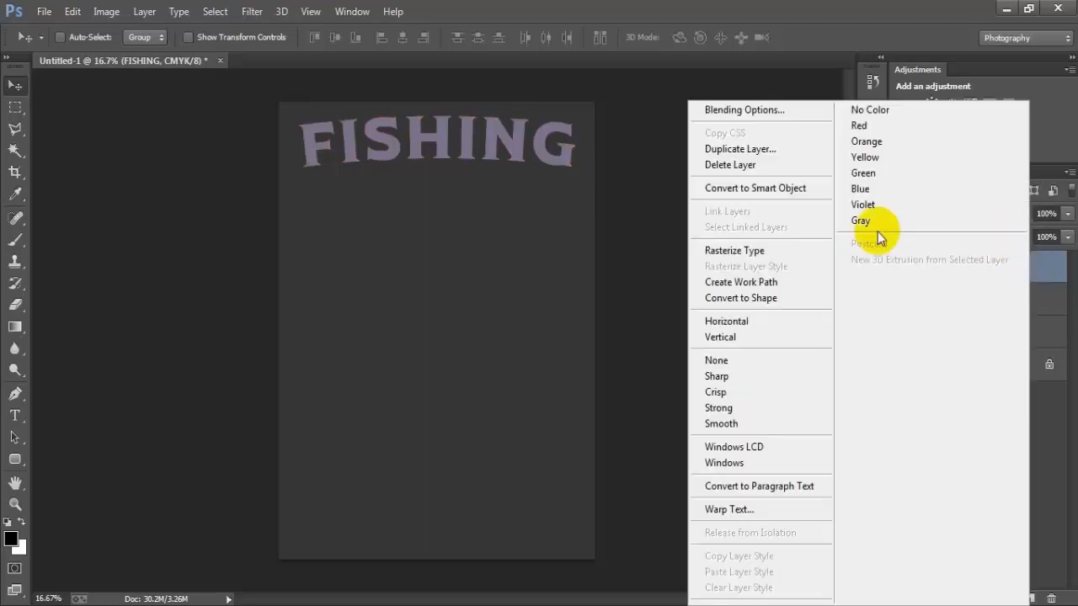
{"action": "left_click", "coordinate": [752, 247]}
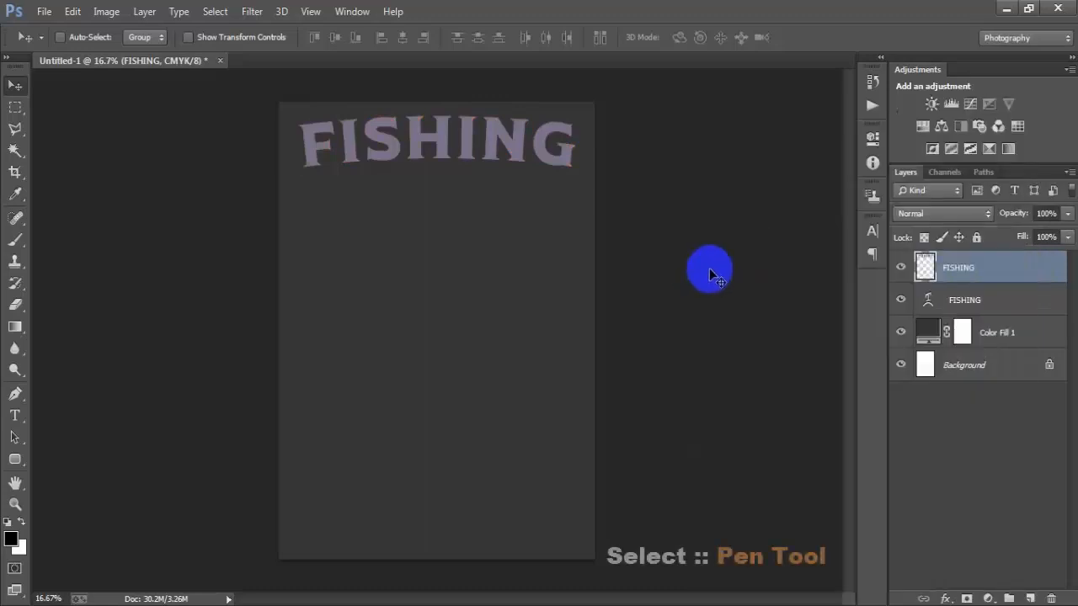
- Draw a closed Pen path that curves through the middle of the FISHING letters and encloses their lower half
{"action": "left_click_drag", "start_coordinate": [23, 403], "coordinate": [48, 392]}
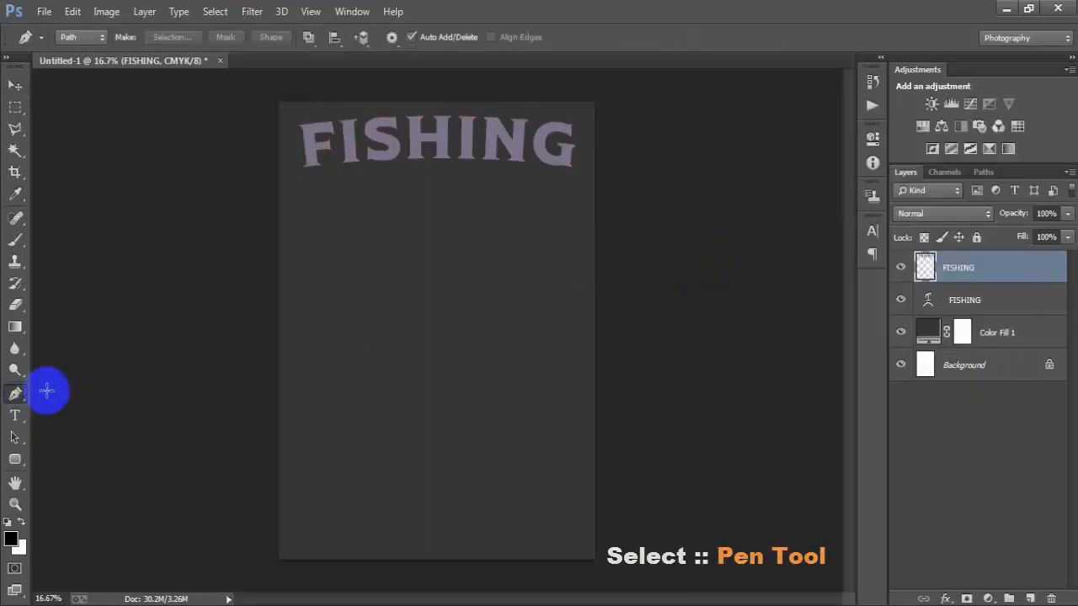
{"action": "left_click", "coordinate": [302, 147]}
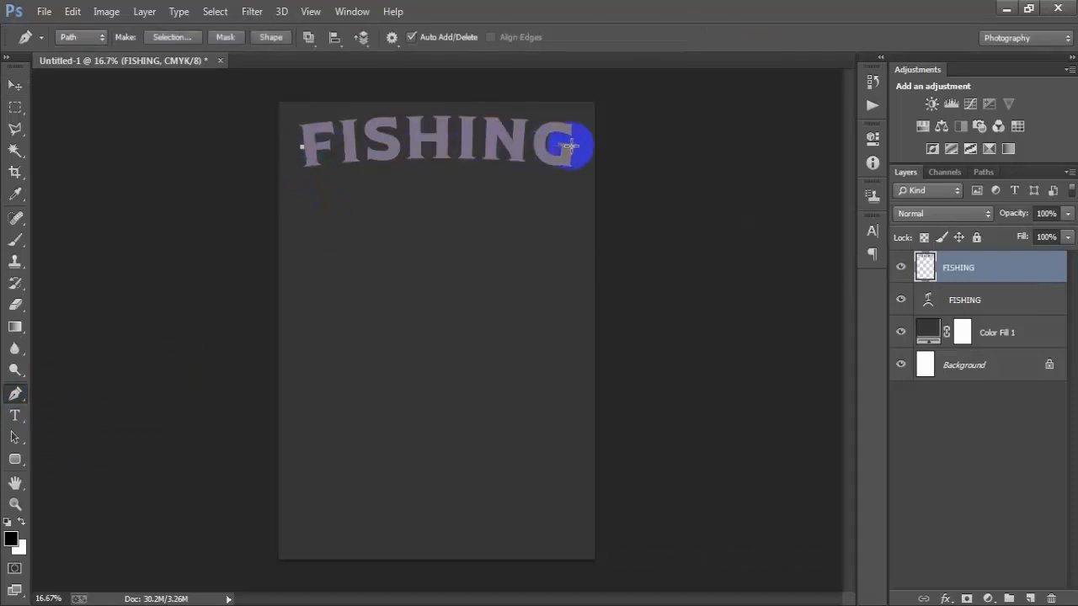
{"action": "left_click_drag", "start_coordinate": [571, 146], "coordinate": [663, 170]}
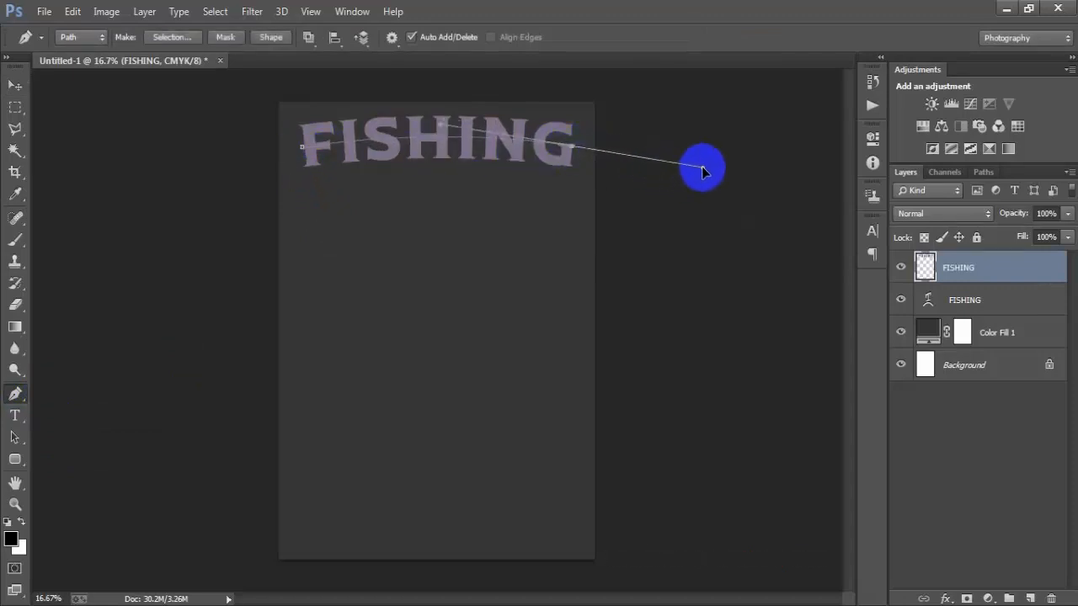
{"action": "left_click_drag", "start_coordinate": [705, 169], "coordinate": [705, 169]}
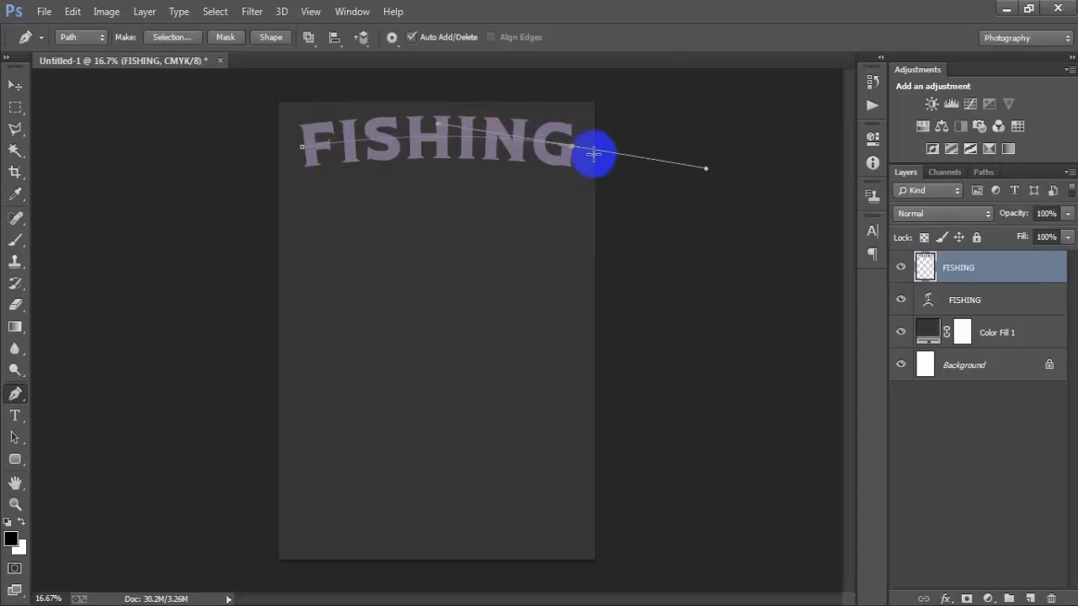
{"action": "left_click", "coordinate": [589, 193]}
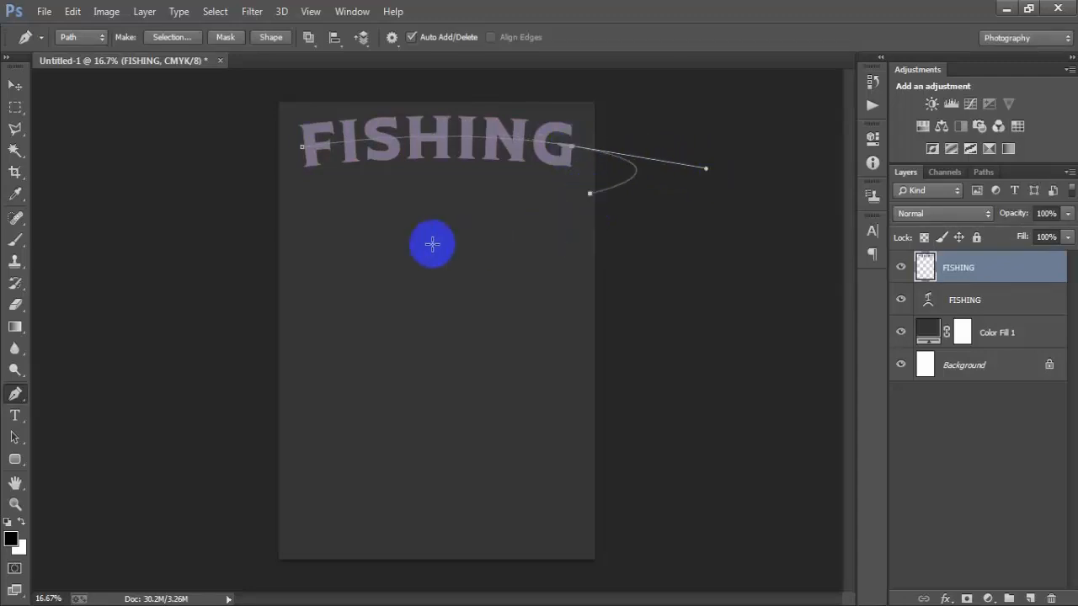
{"action": "left_click_drag", "start_coordinate": [401, 248], "coordinate": [410, 245]}
{"action": "left_click_drag", "start_coordinate": [301, 235], "coordinate": [298, 149]}
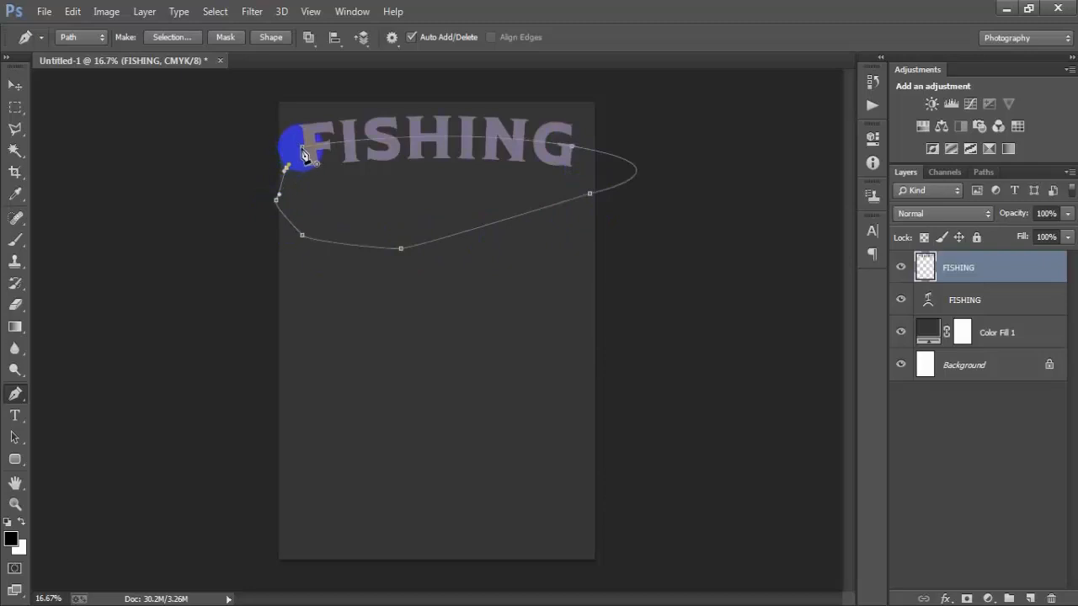
- Turn the path into a selection, delete the purple lower half of the letters inside it, and deselect
{"action": "right_click", "coordinate": [413, 173]}
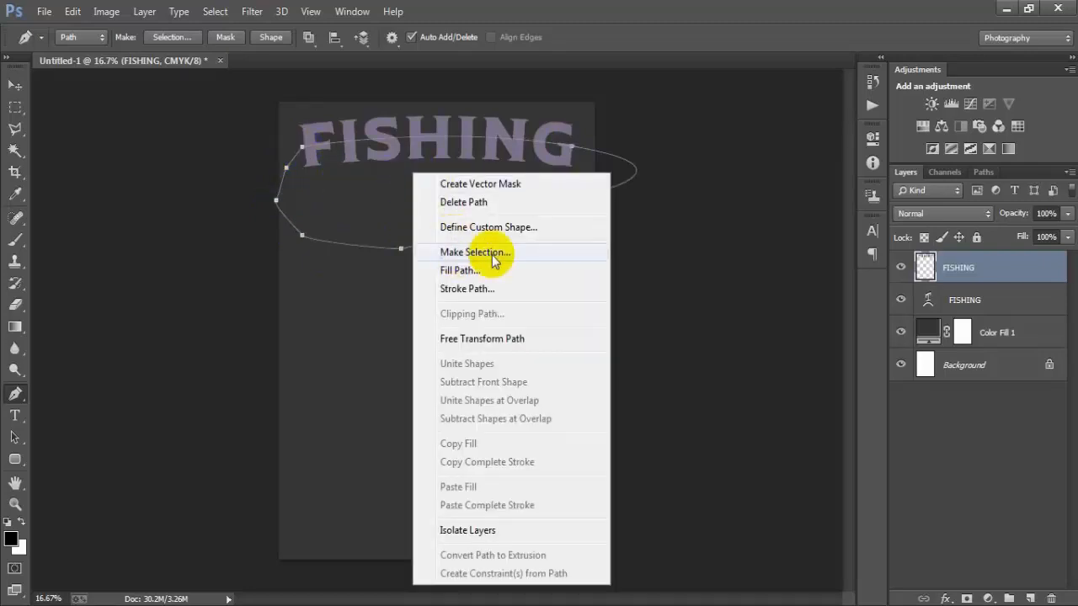
{"action": "left_click", "coordinate": [452, 248]}
{"action": "left_click", "coordinate": [620, 180]}
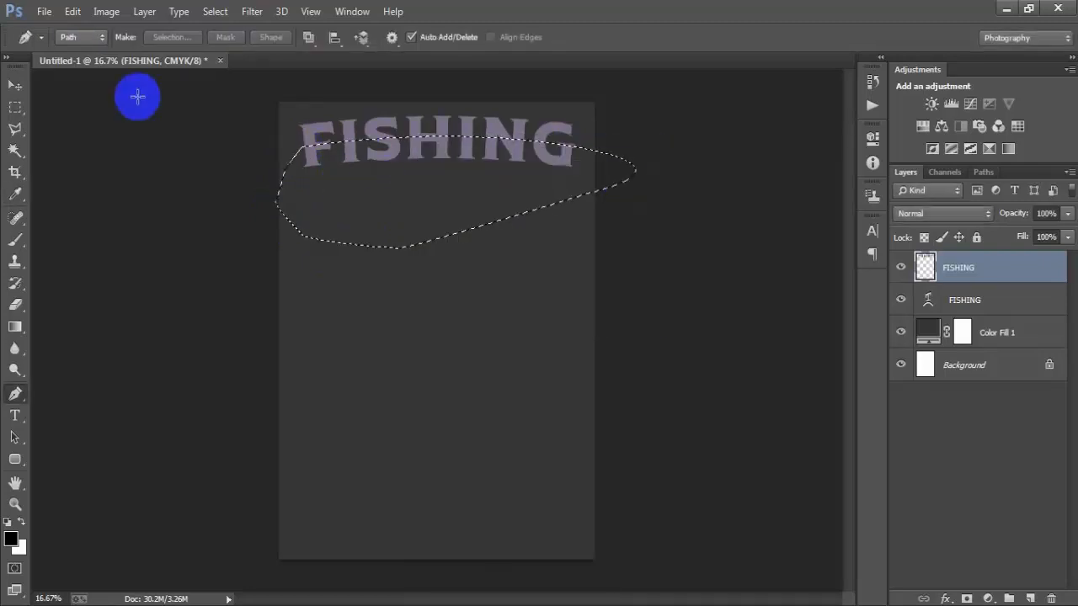
{"action": "left_click", "coordinate": [15, 85]}
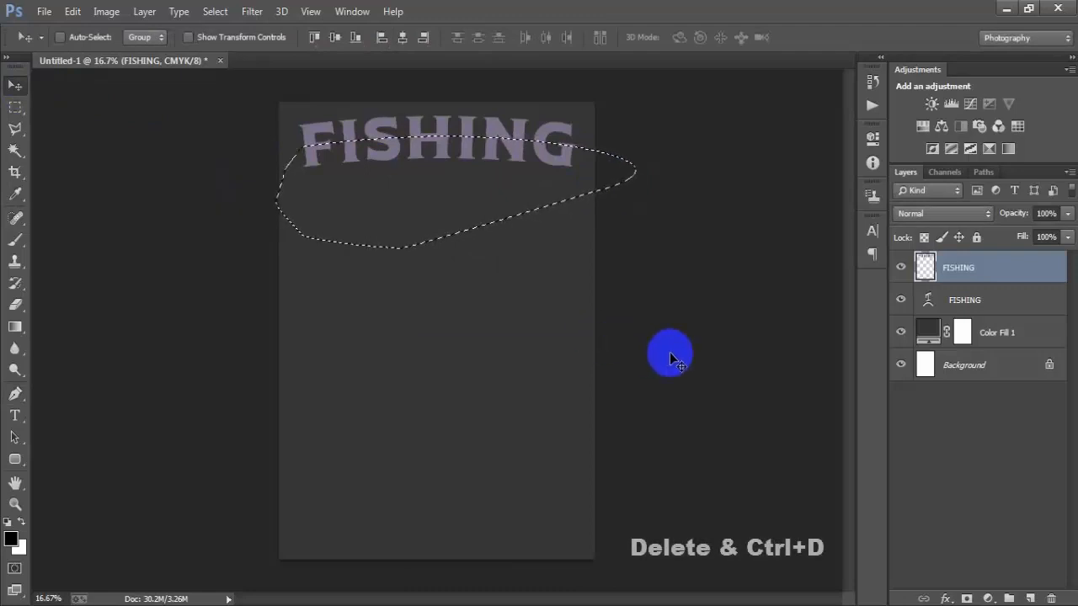
{"action": "key", "text": "Delete"}
{"action": "key", "text": "ctrl+d"}
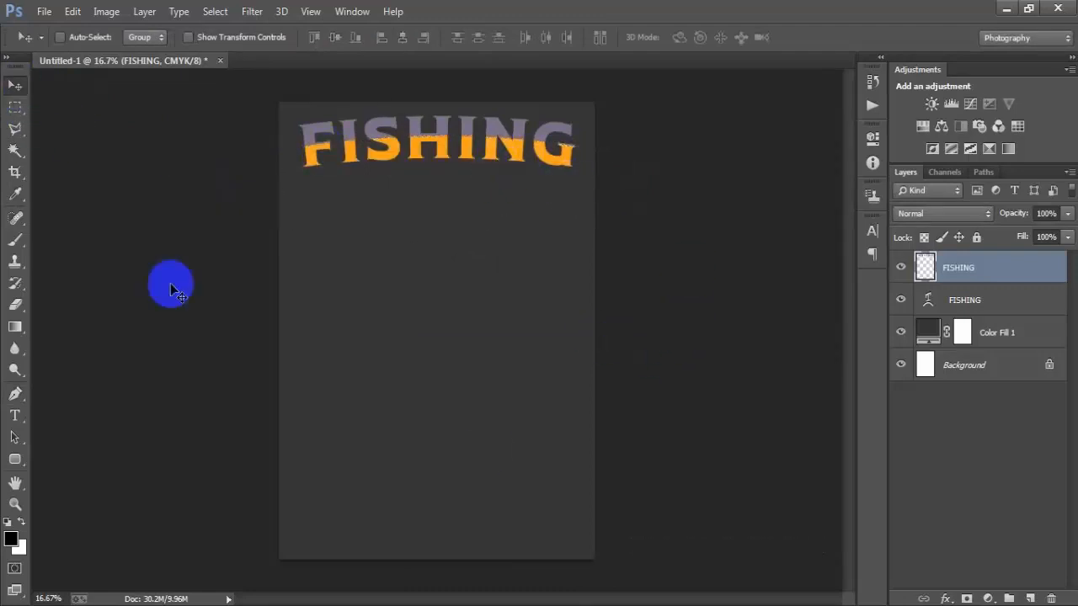
- Add an outside stroke in orange, hex FAA41A, to the orange FISHING text layer and collapse its effects list
{"action": "left_click", "coordinate": [964, 300]}
{"action": "left_click", "coordinate": [900, 300]}
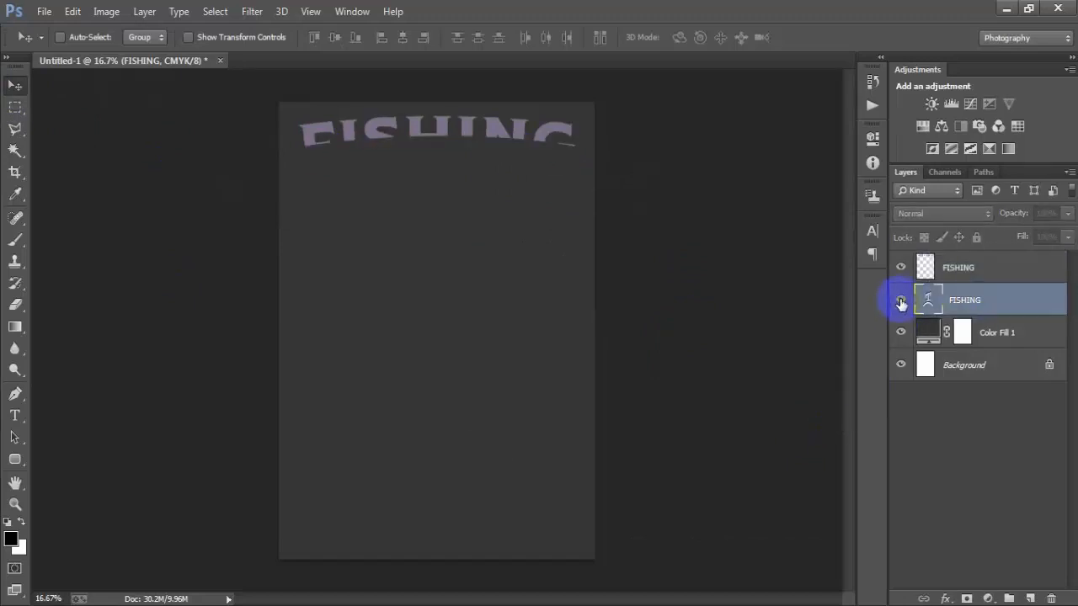
{"action": "left_click", "coordinate": [899, 300]}
{"action": "double_click", "coordinate": [1019, 313]}
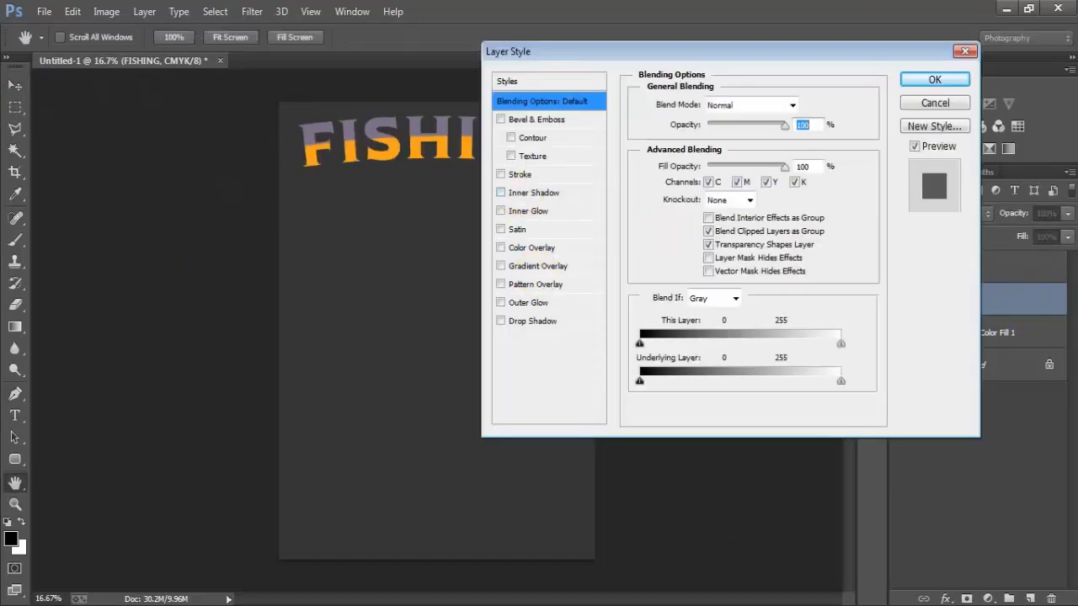
{"action": "left_click", "coordinate": [500, 174]}
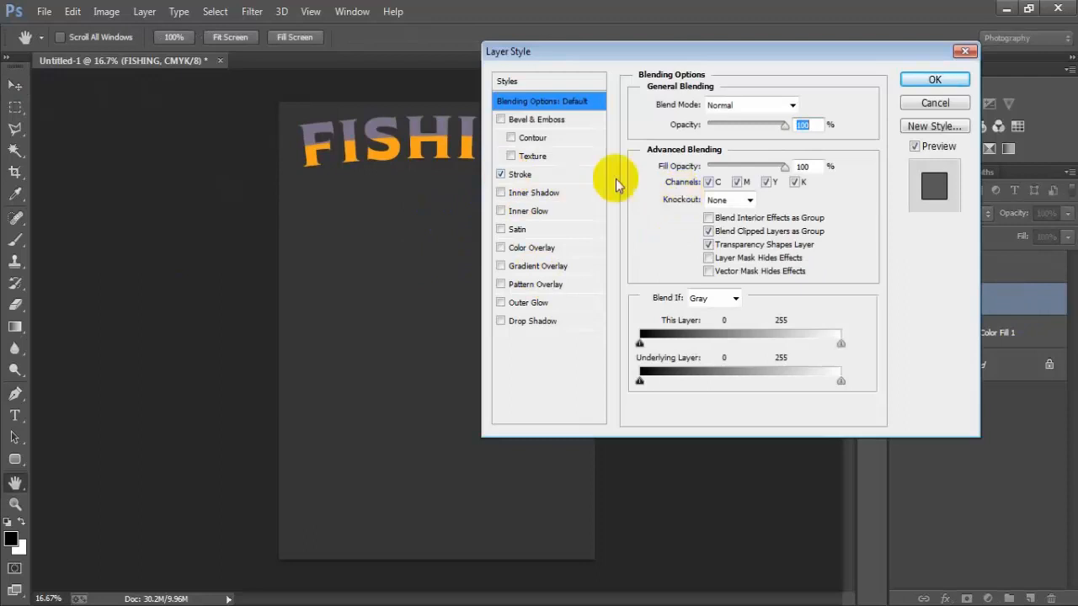
{"action": "left_click", "coordinate": [555, 173]}
{"action": "left_click", "coordinate": [673, 218]}
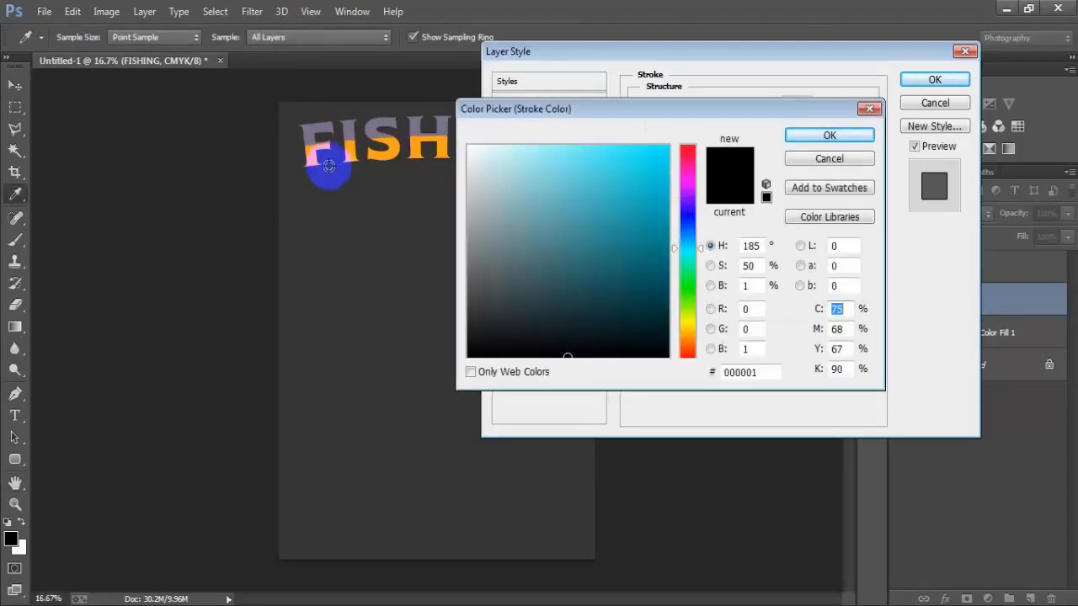
{"action": "left_click", "coordinate": [416, 150]}
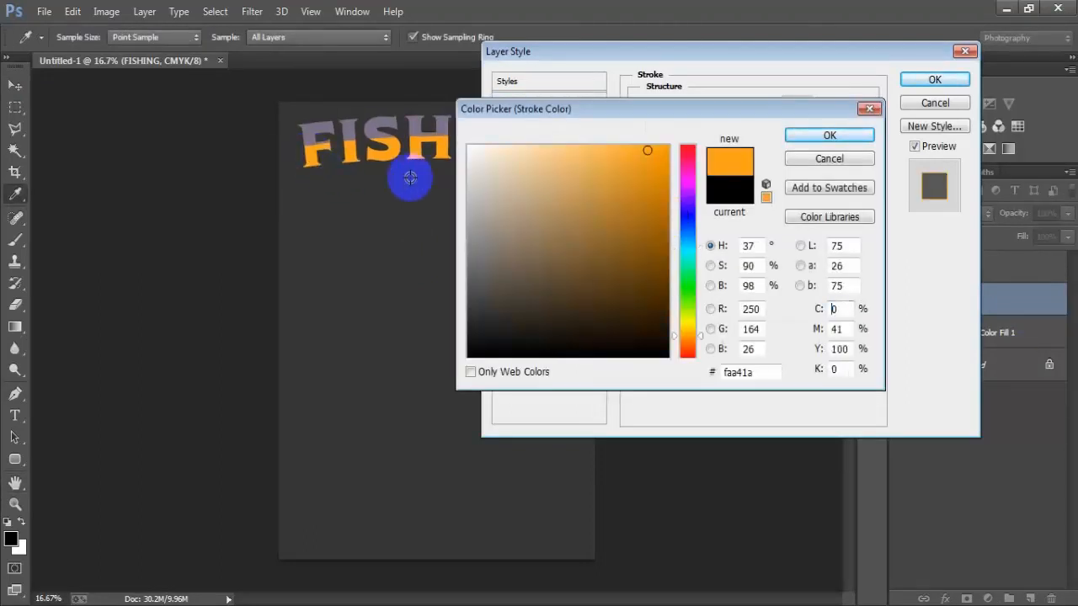
{"action": "left_click", "coordinate": [821, 135]}
{"action": "left_click_drag", "start_coordinate": [701, 105], "coordinate": [704, 105]}
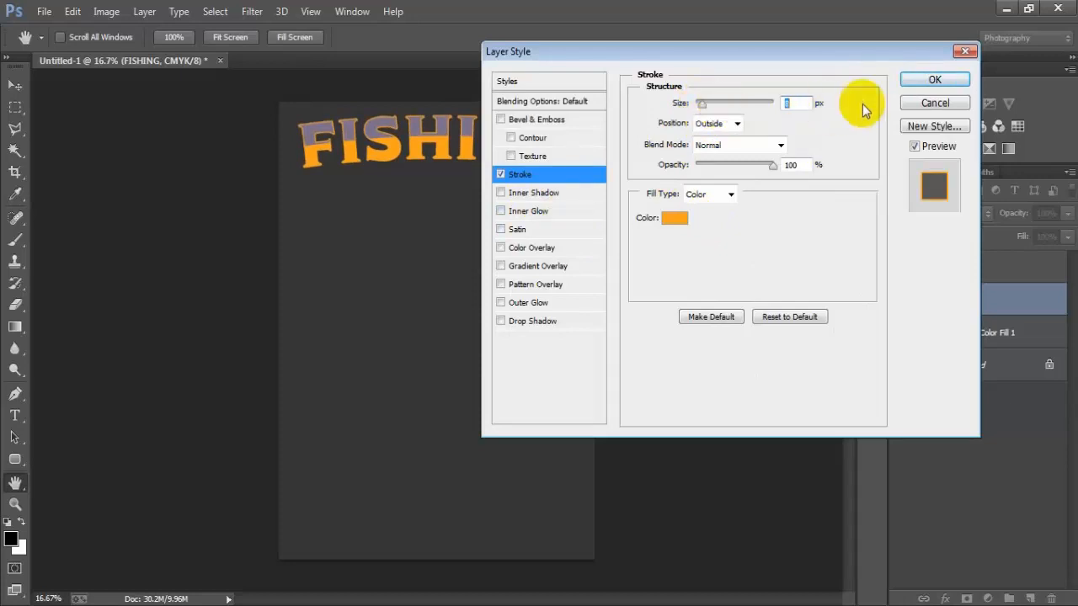
{"action": "left_click", "coordinate": [934, 79]}
{"action": "left_click", "coordinate": [1063, 303]}
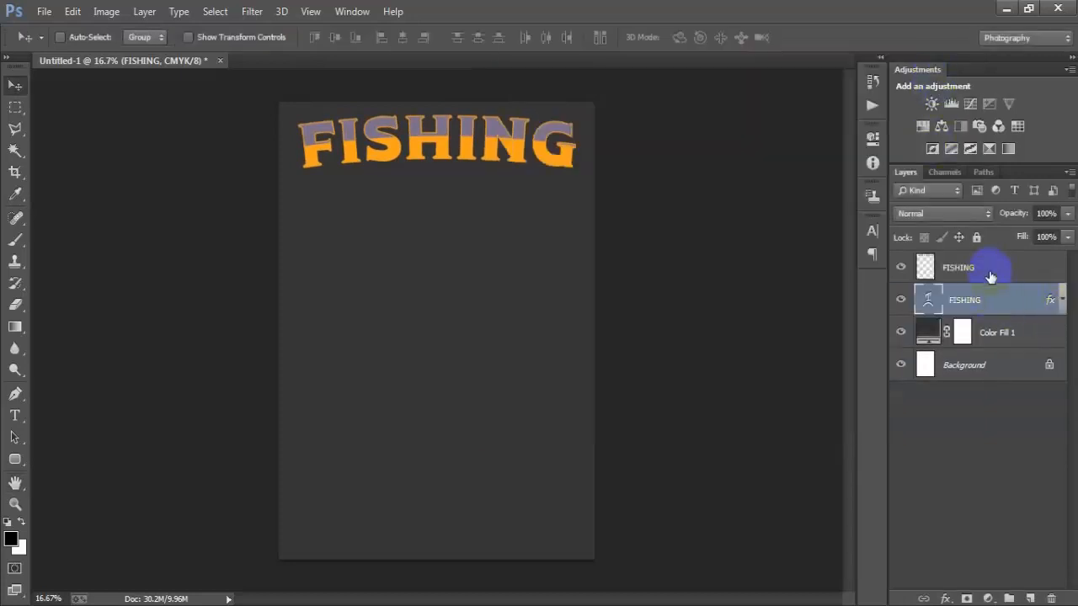
- Add the text SAVE ME FROM on a new layer above the FISHING layers and place it just beneath the title
{"action": "left_click", "coordinate": [985, 270]}
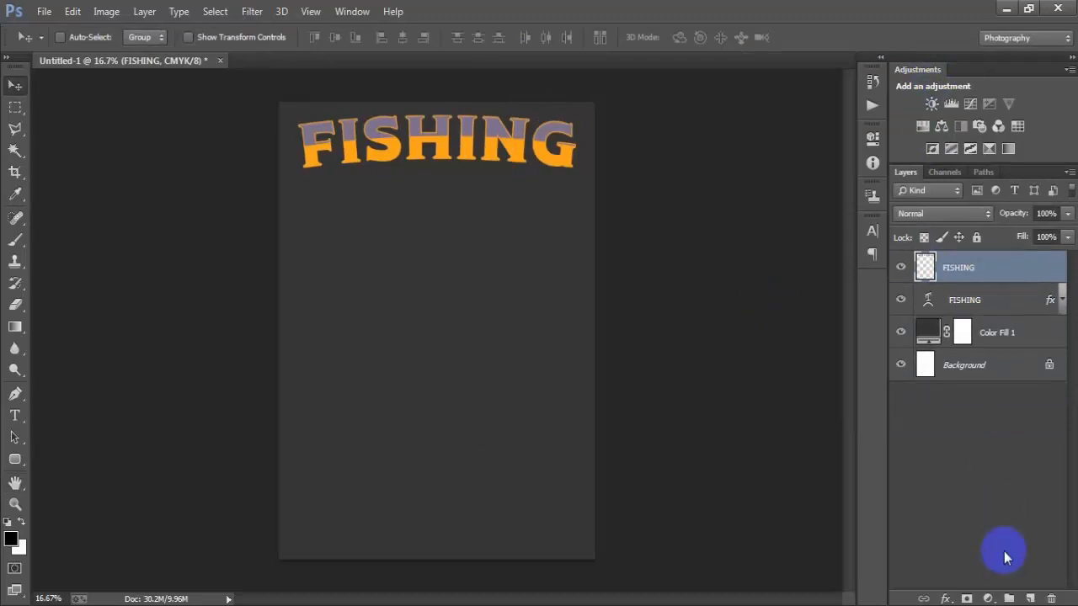
{"action": "left_click", "coordinate": [1029, 599]}
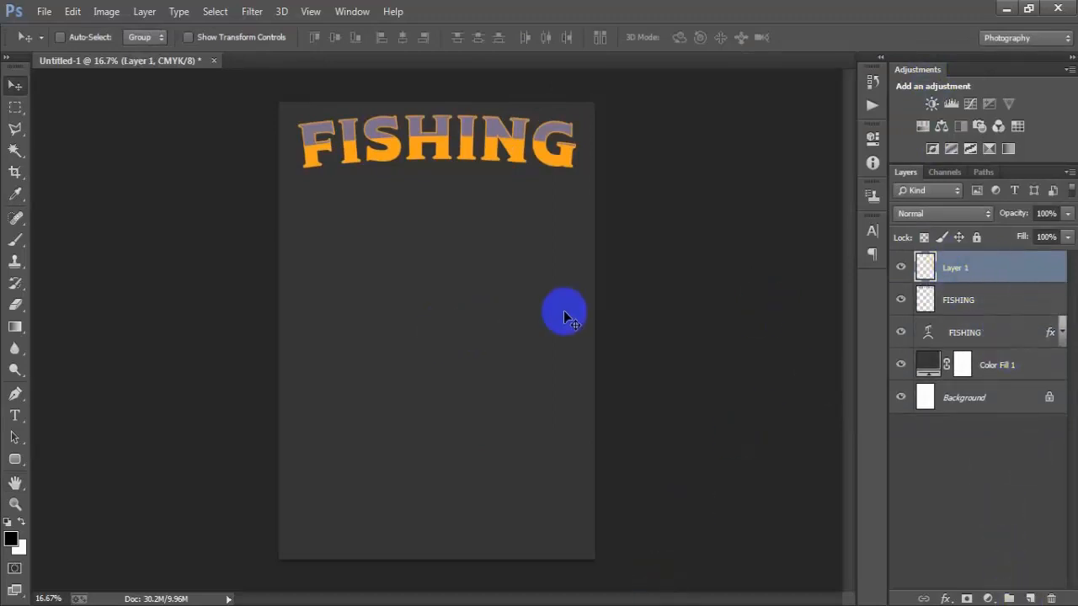
{"action": "left_click", "coordinate": [16, 415]}
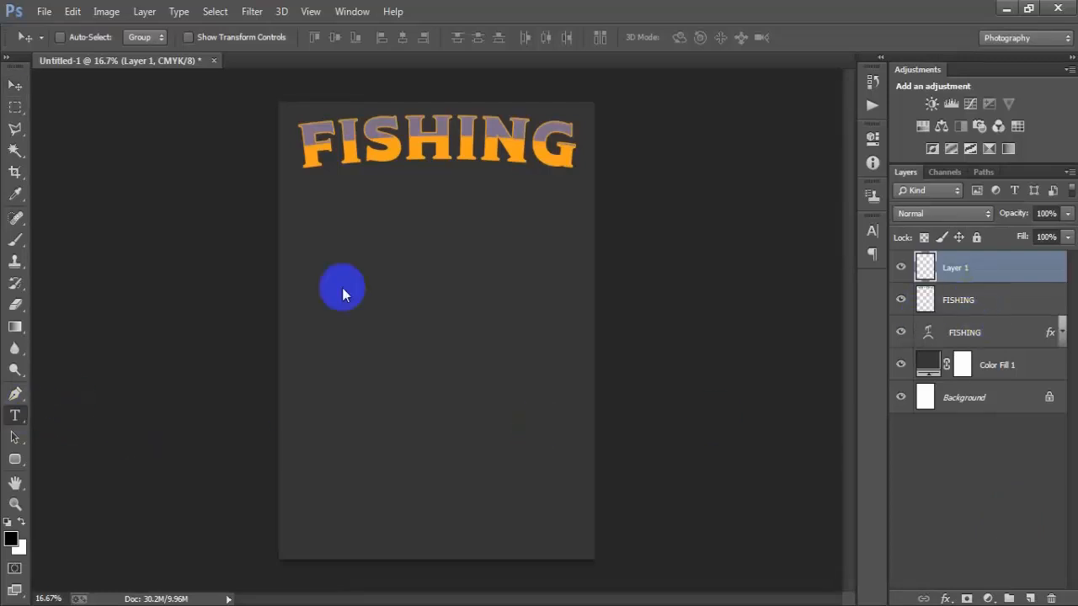
{"action": "left_click", "coordinate": [524, 368]}
{"action": "type", "text": "SAVE ME FROM"}
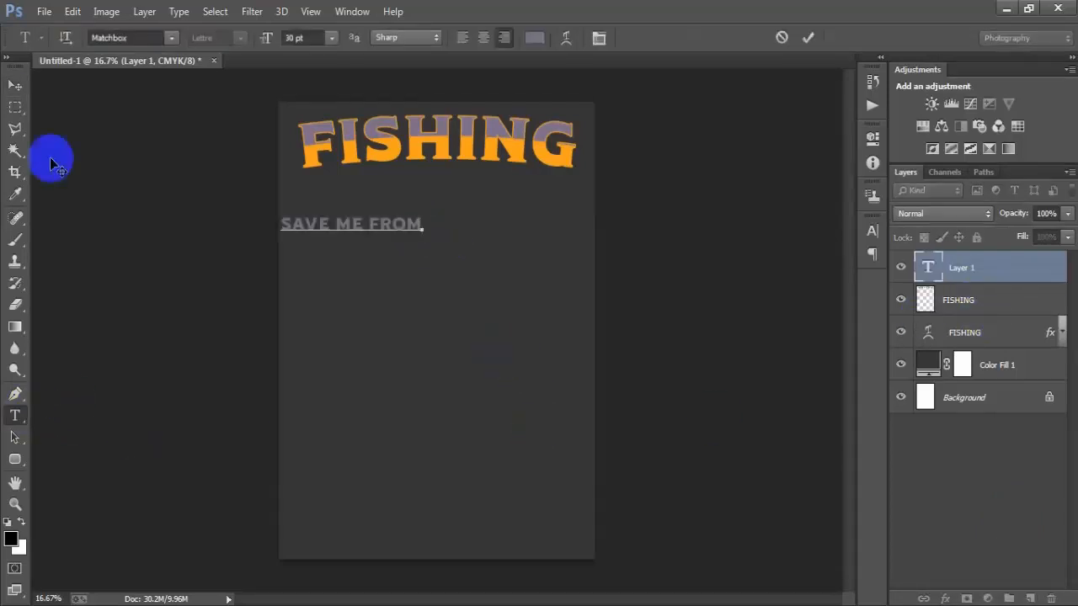
{"action": "left_click", "coordinate": [14, 86]}
{"action": "left_click_drag", "start_coordinate": [419, 227], "coordinate": [461, 187]}
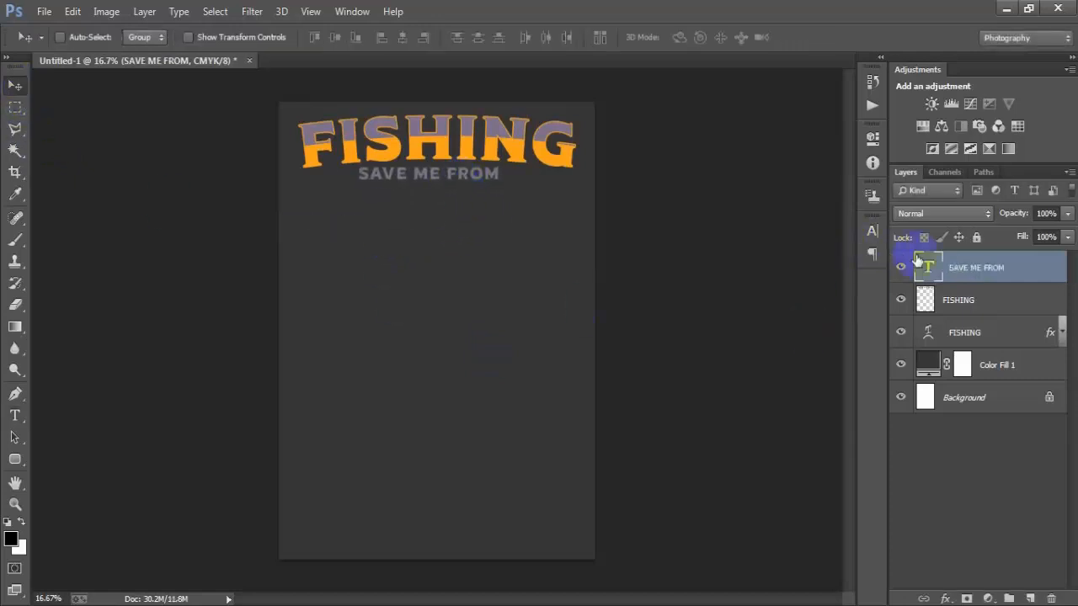
- Set the SAVE ME FROM text font to Rounded Mplus Bold
{"action": "left_click", "coordinate": [872, 231]}
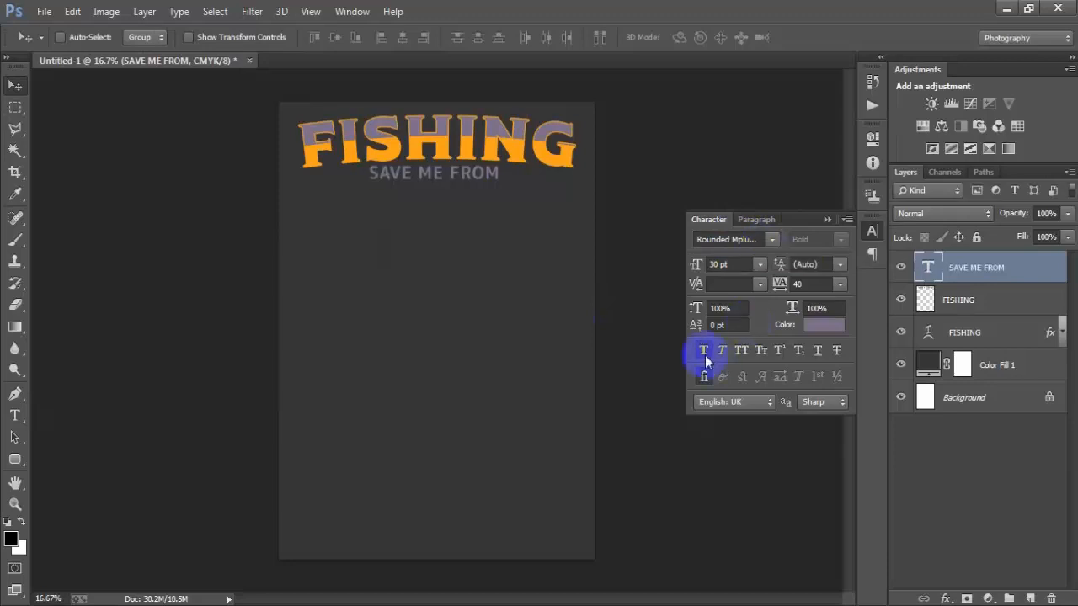
{"action": "left_click", "coordinate": [827, 220]}
- Warp the SAVE ME FROM text with a horizontal Arc at 8% bend, removing its faux bold style
{"action": "double_click", "coordinate": [917, 268]}
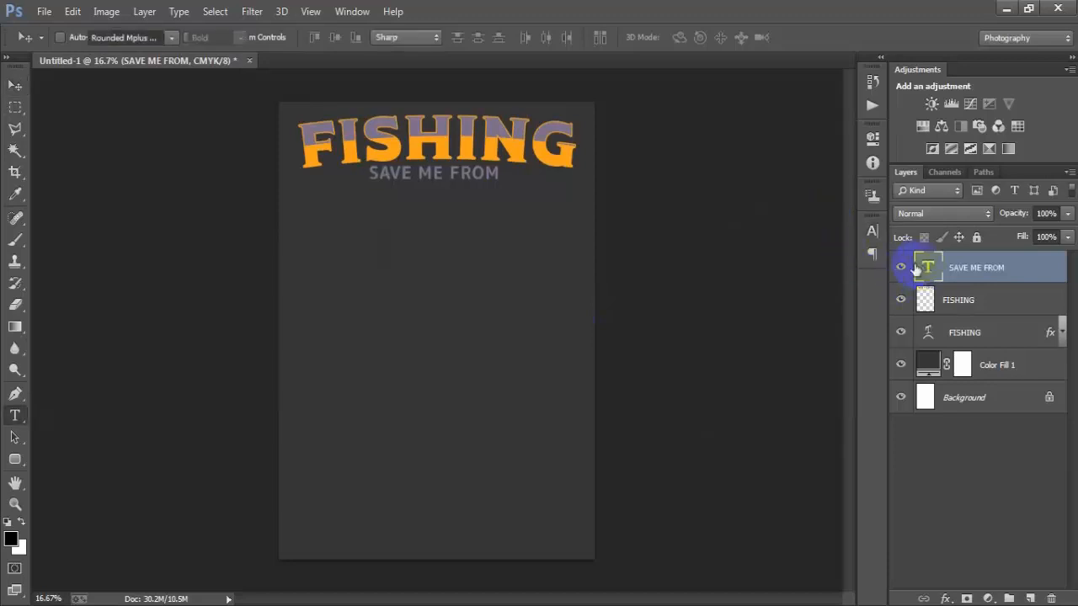
{"action": "left_click", "coordinate": [566, 37]}
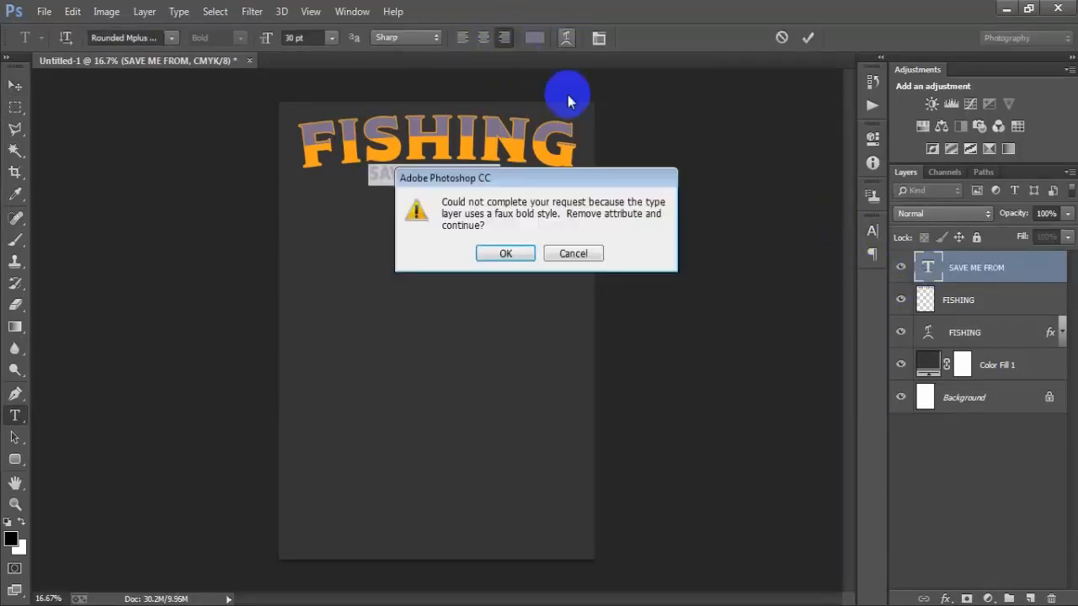
{"action": "left_click", "coordinate": [506, 254]}
{"action": "left_click", "coordinate": [731, 135]}
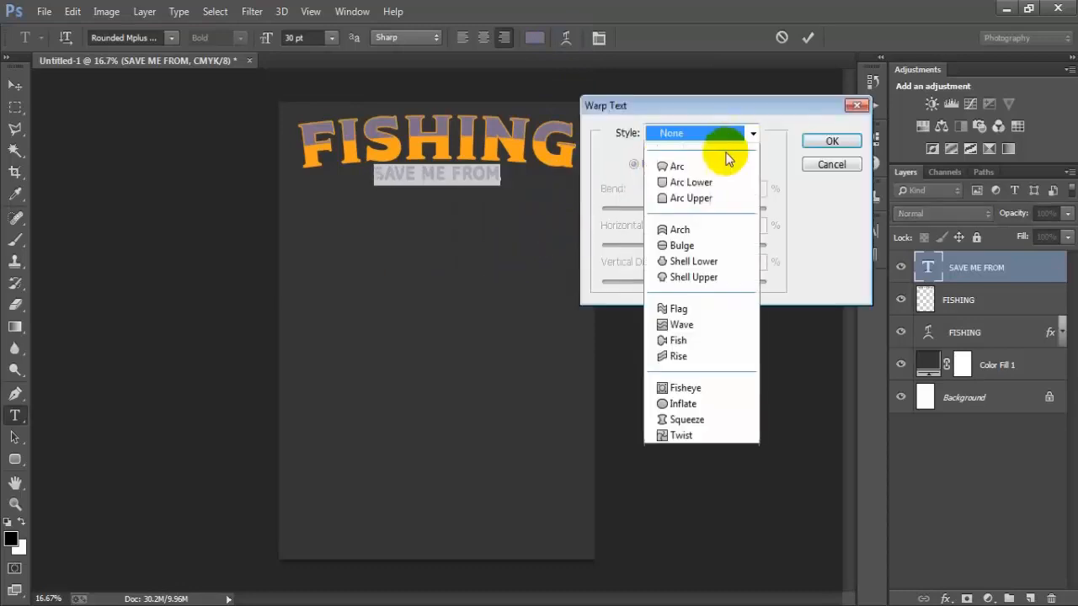
{"action": "left_click", "coordinate": [688, 181]}
{"action": "double_click", "coordinate": [745, 191]}
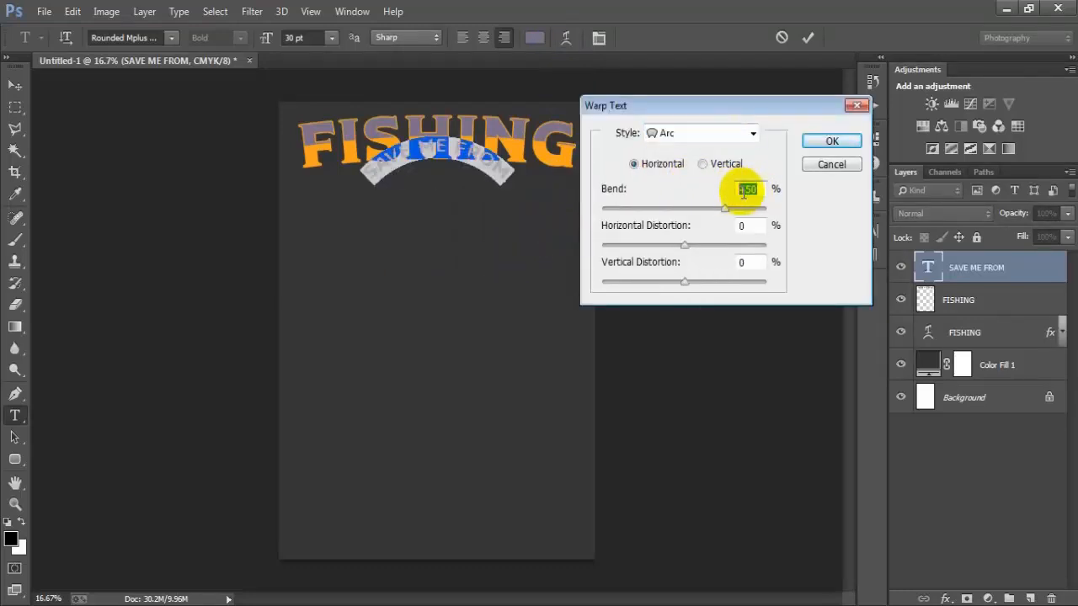
{"action": "type", "text": "8"}
{"action": "key", "text": "Return"}
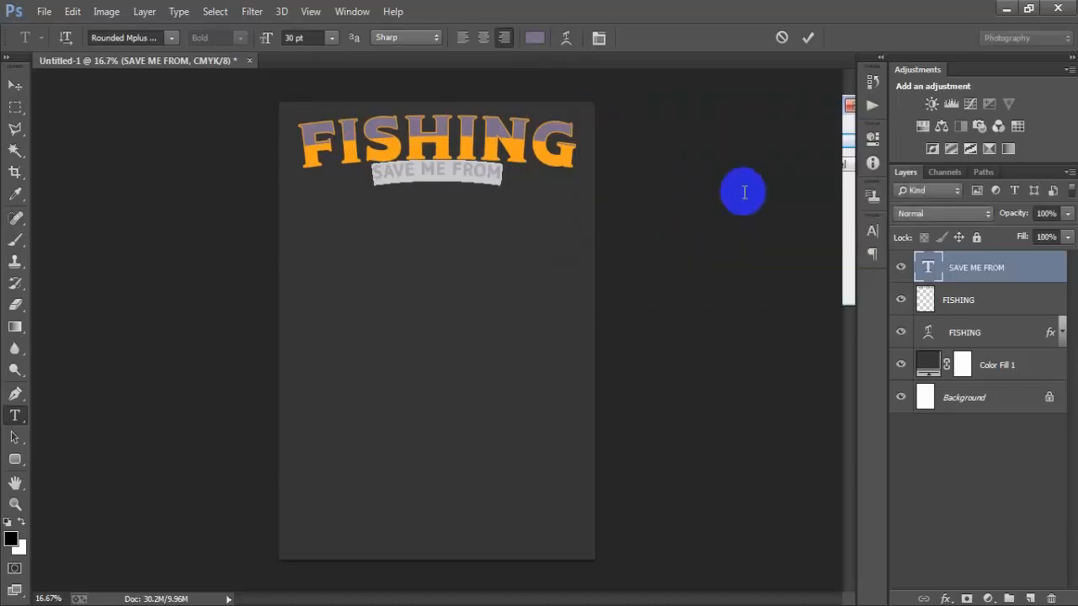
{"action": "left_click", "coordinate": [801, 37]}
- Scale the SAVE ME FROM text up proportionally from its center to about 130%
{"action": "left_click", "coordinate": [15, 85]}
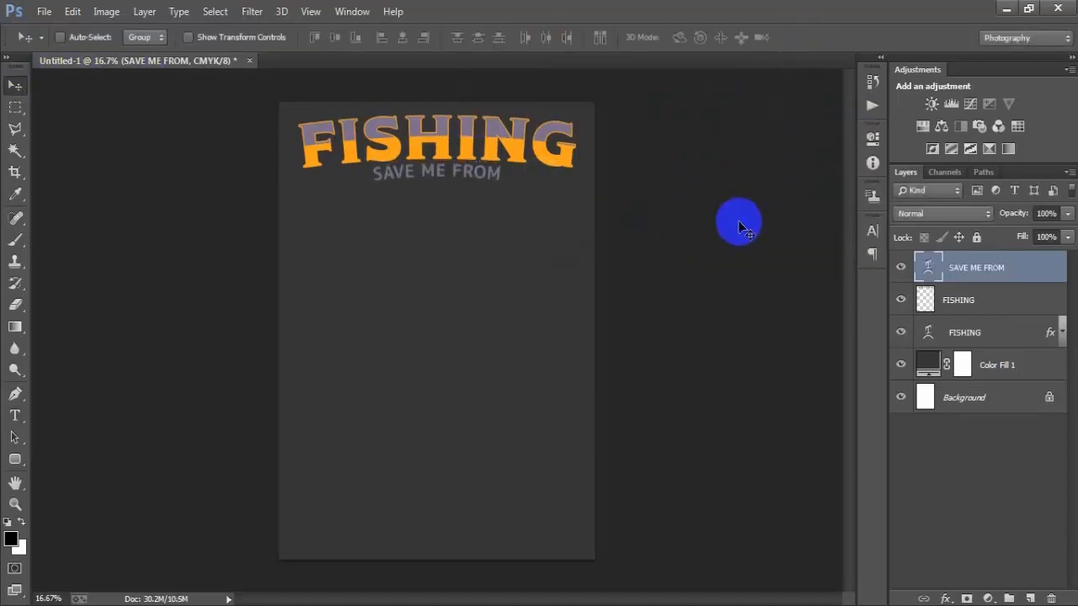
{"action": "key", "text": "ctrl+t"}
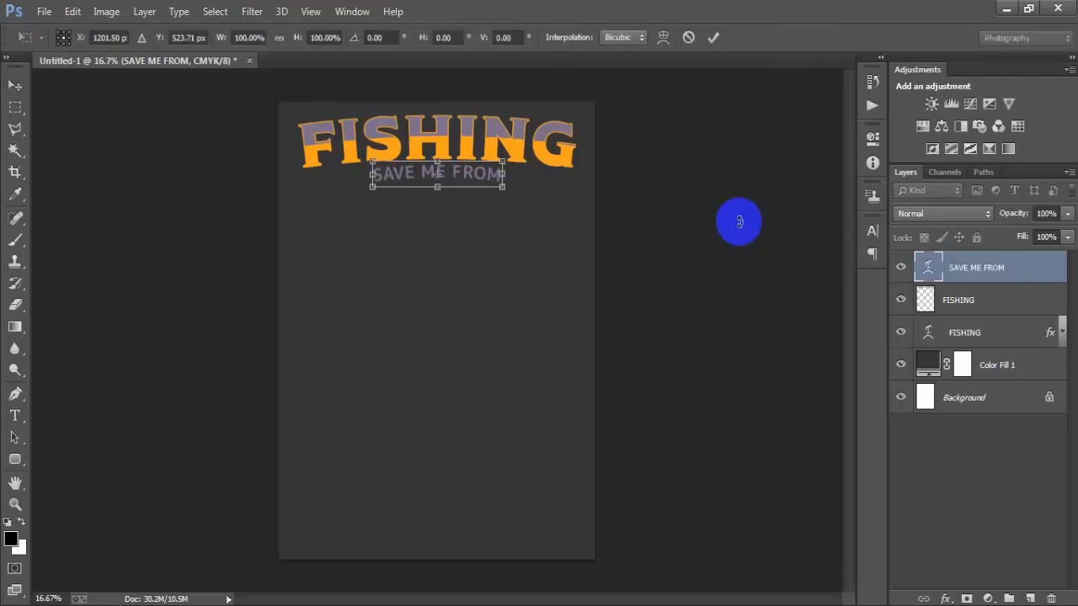
{"action": "left_click_drag", "start_coordinate": [505, 187], "coordinate": [522, 193]}
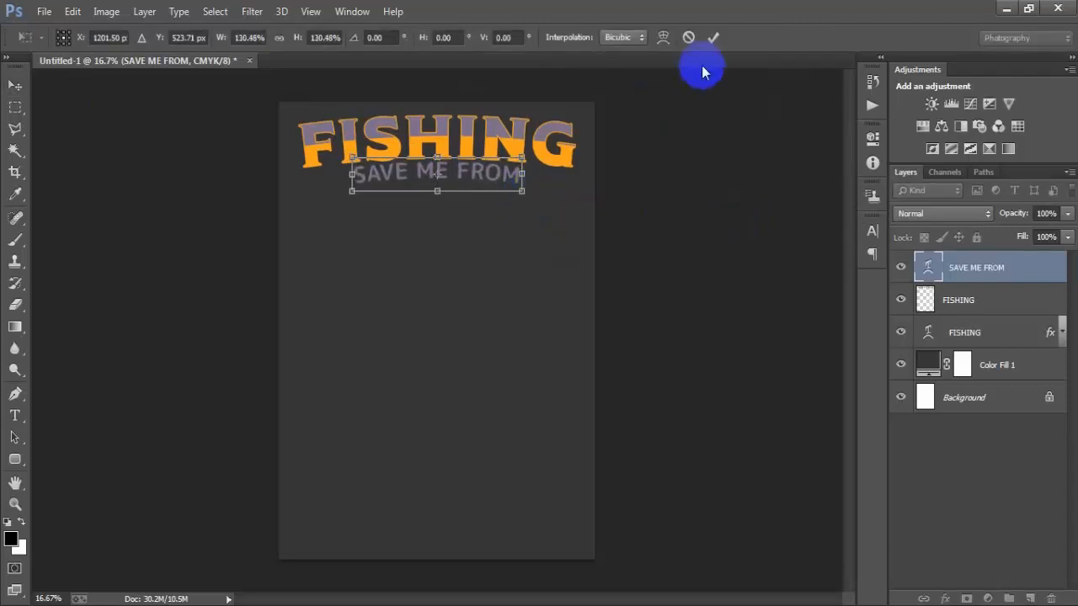
{"action": "left_click", "coordinate": [712, 38]}
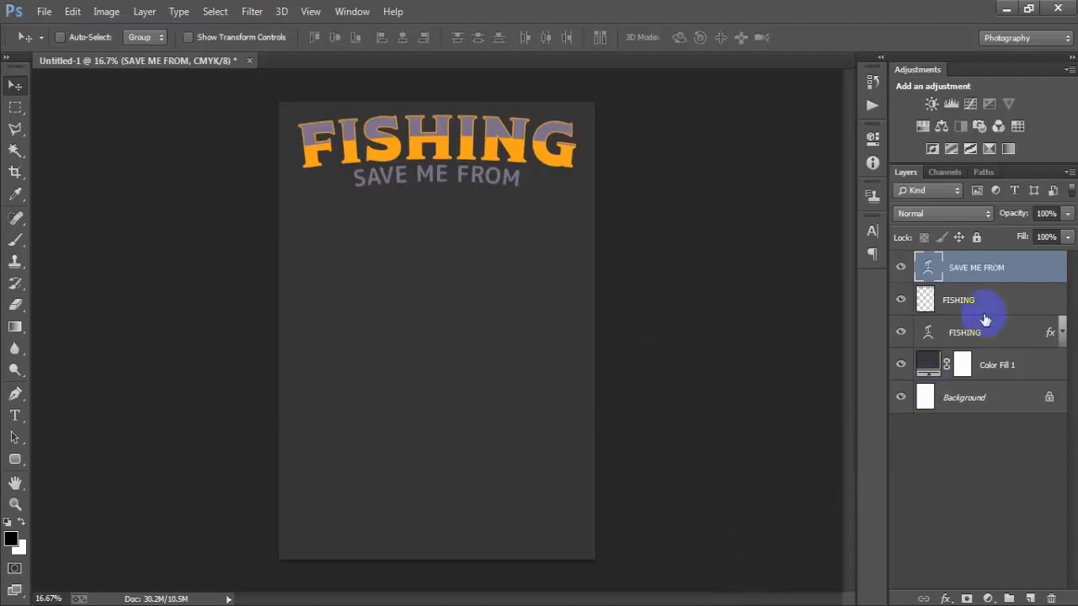
- Center the SAVE ME FROM text horizontally on the Background layer and set its color to FFD87E
{"action": "left_click", "coordinate": [977, 398], "text": "ctrl"}
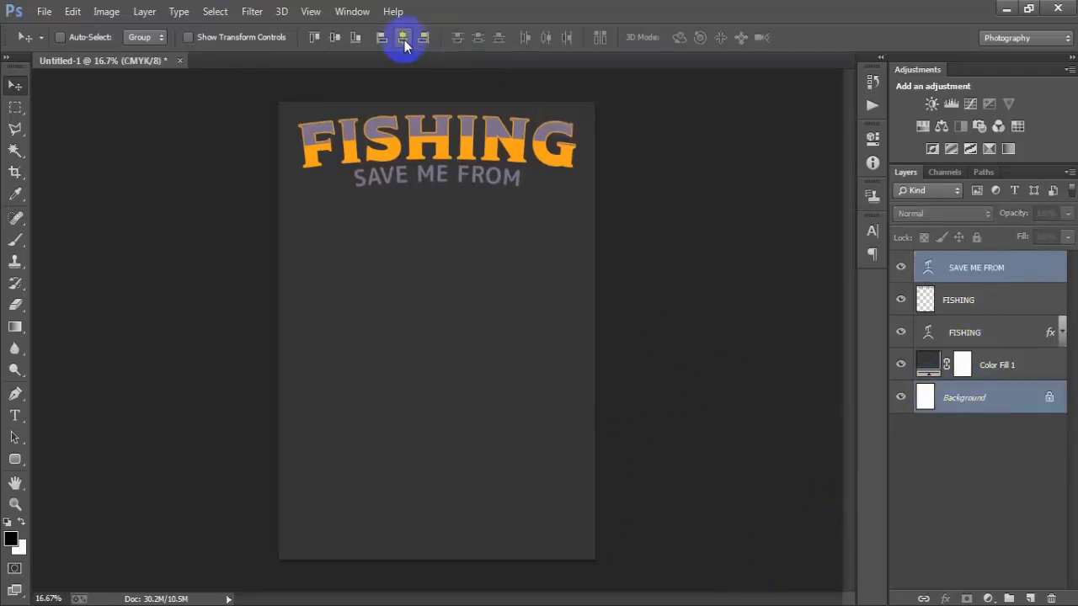
{"action": "left_click", "coordinate": [1006, 269]}
{"action": "left_click", "coordinate": [872, 230]}
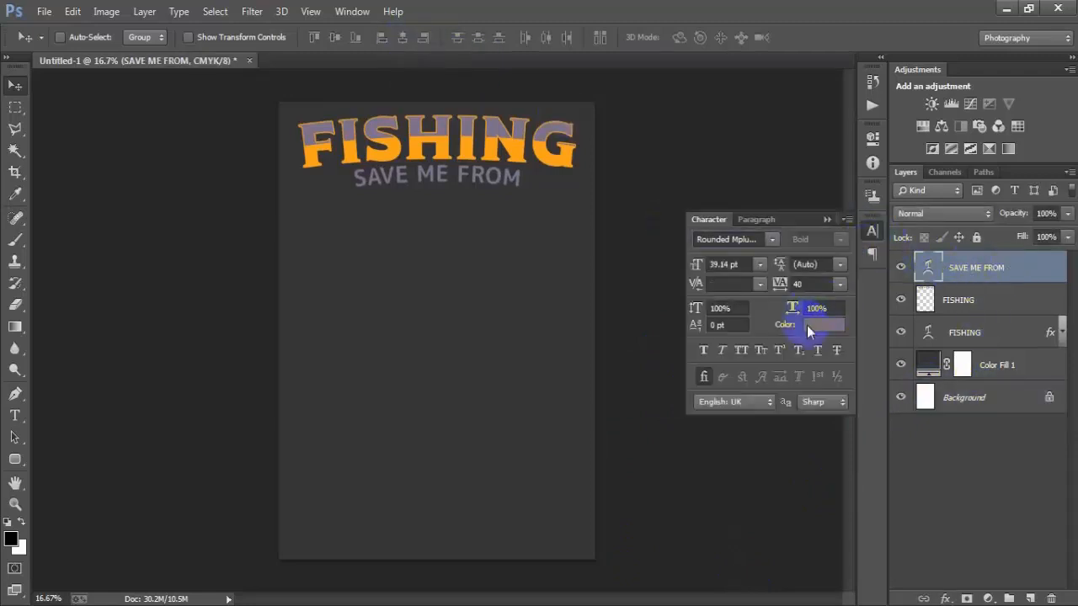
{"action": "left_click", "coordinate": [808, 325]}
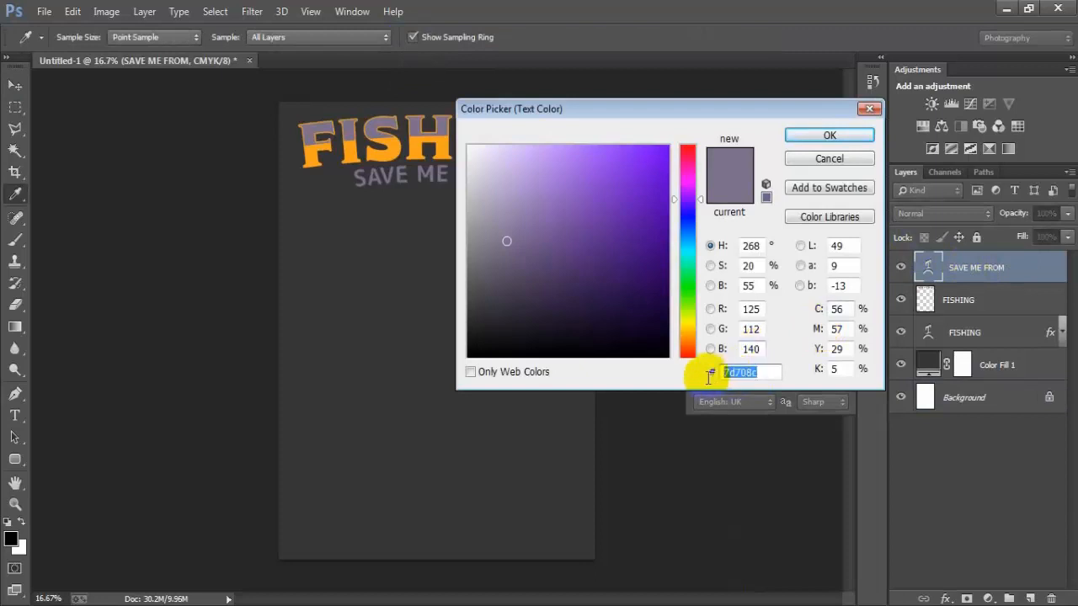
{"action": "type", "text": "F"}
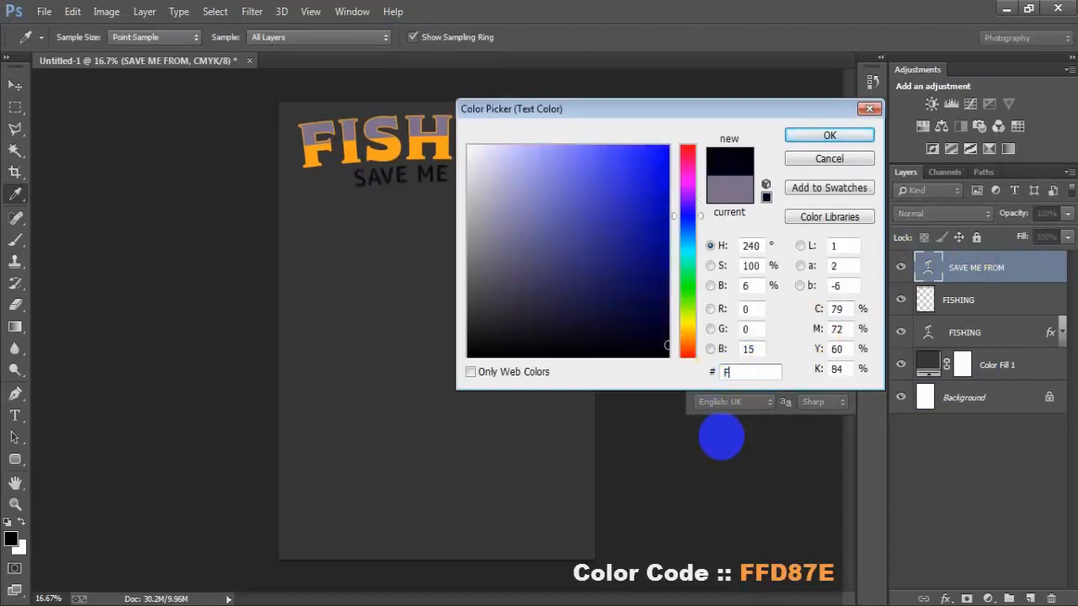
{"action": "type", "text": "FD8"}
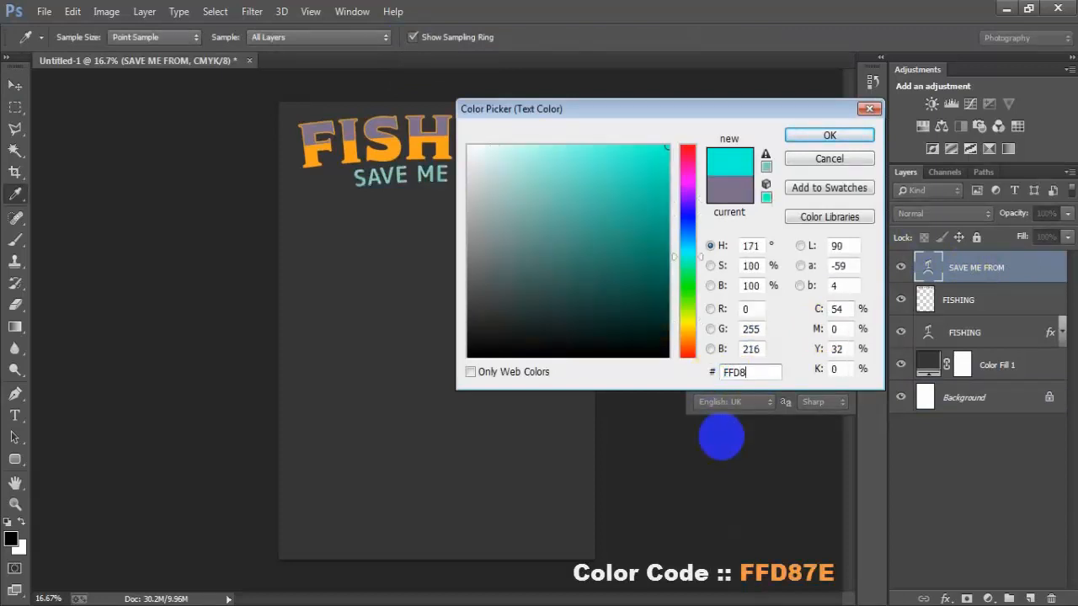
{"action": "type", "text": "7E"}
{"action": "key", "text": "Return"}
{"action": "key", "text": "v"}
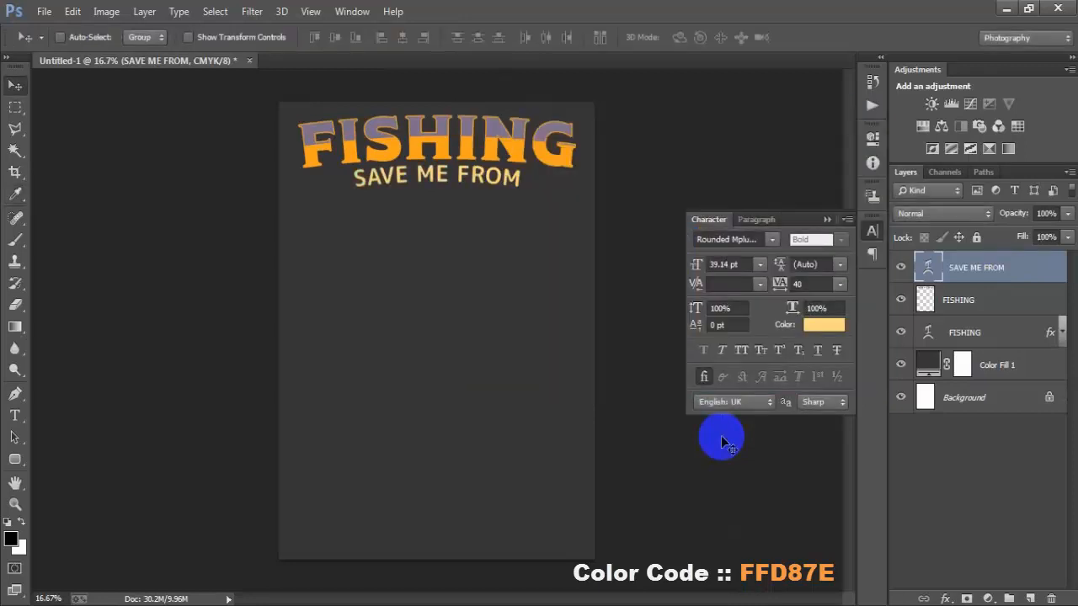
{"action": "left_click", "coordinate": [827, 219]}
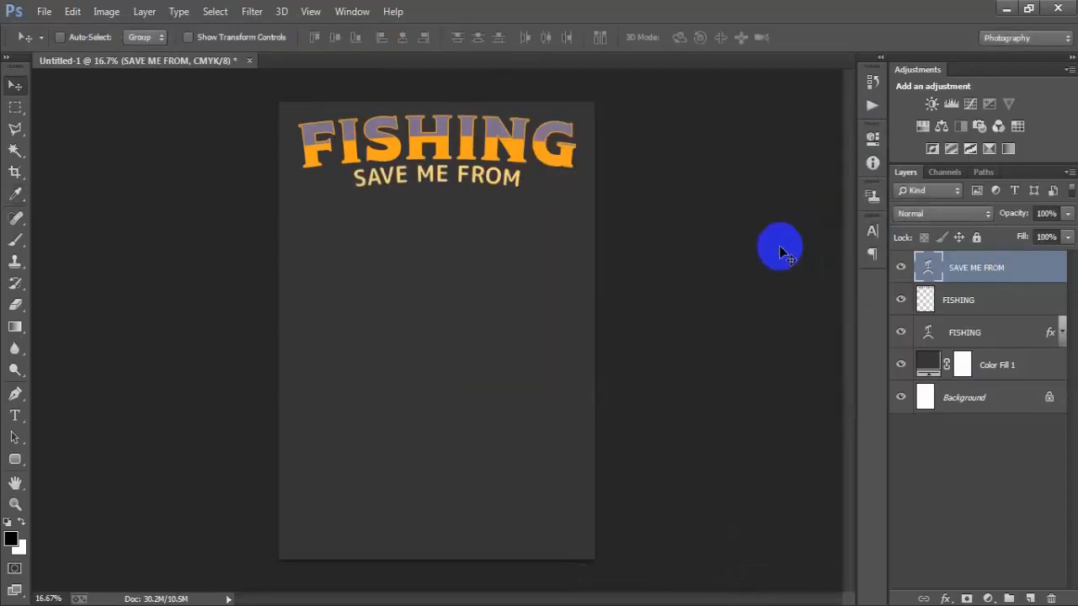
- Scale the SAVE ME FROM text down from its center to about 90% and center it horizontally on the Background layer
{"action": "key", "text": "ctrl+t"}
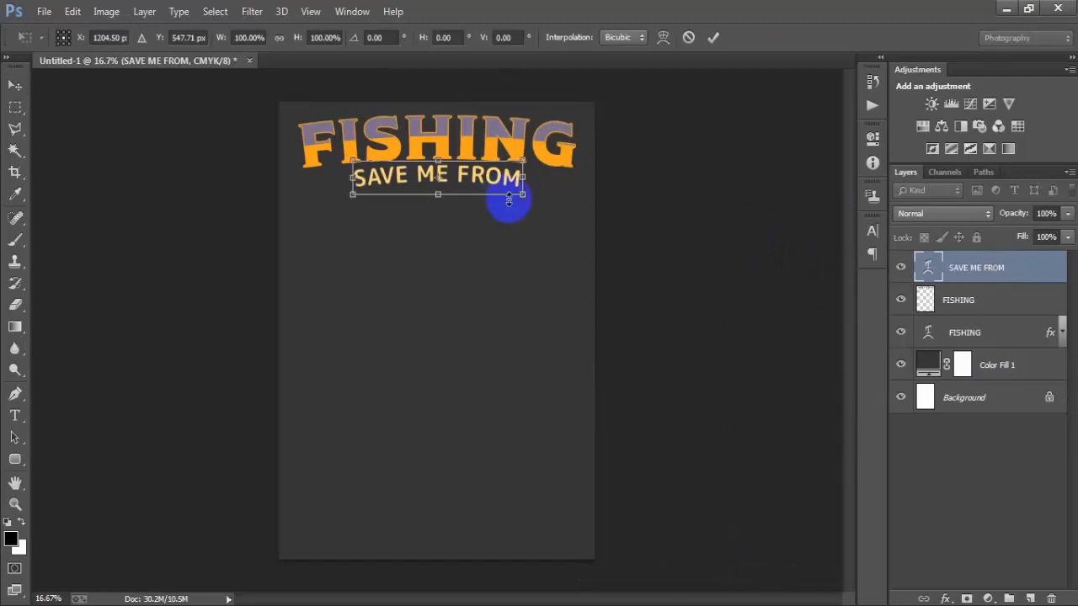
{"action": "left_click_drag", "start_coordinate": [522, 197], "coordinate": [515, 197]}
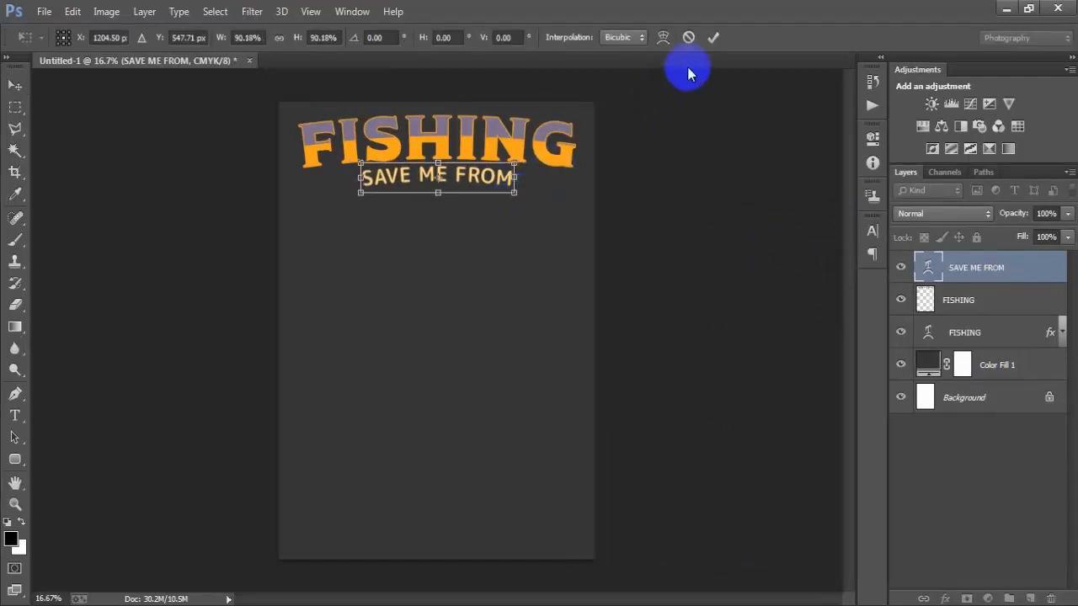
{"action": "left_click", "coordinate": [712, 38]}
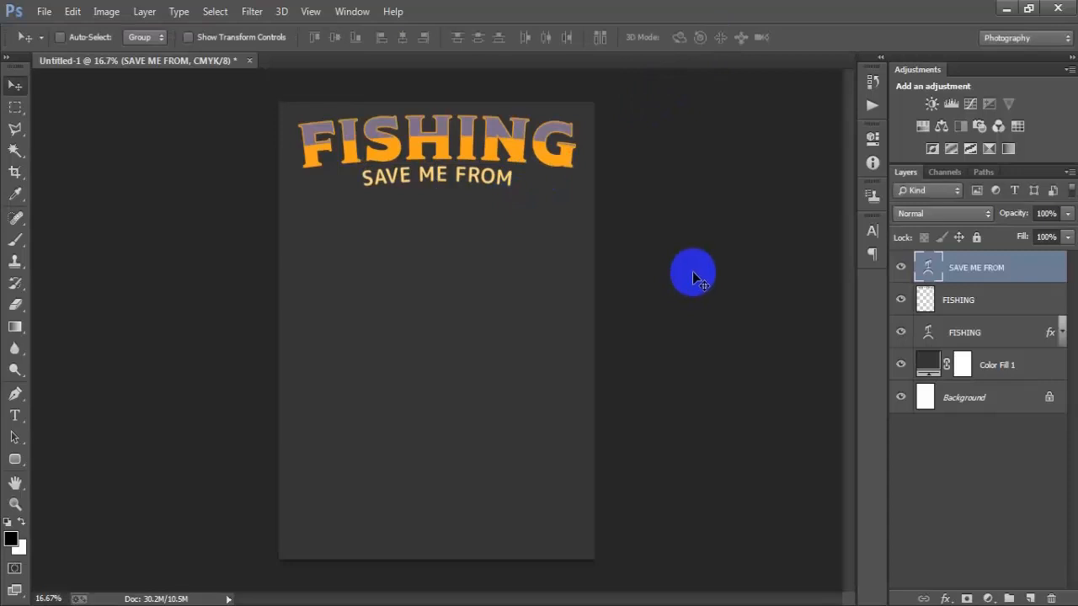
{"action": "left_click", "coordinate": [993, 403], "text": "ctrl"}
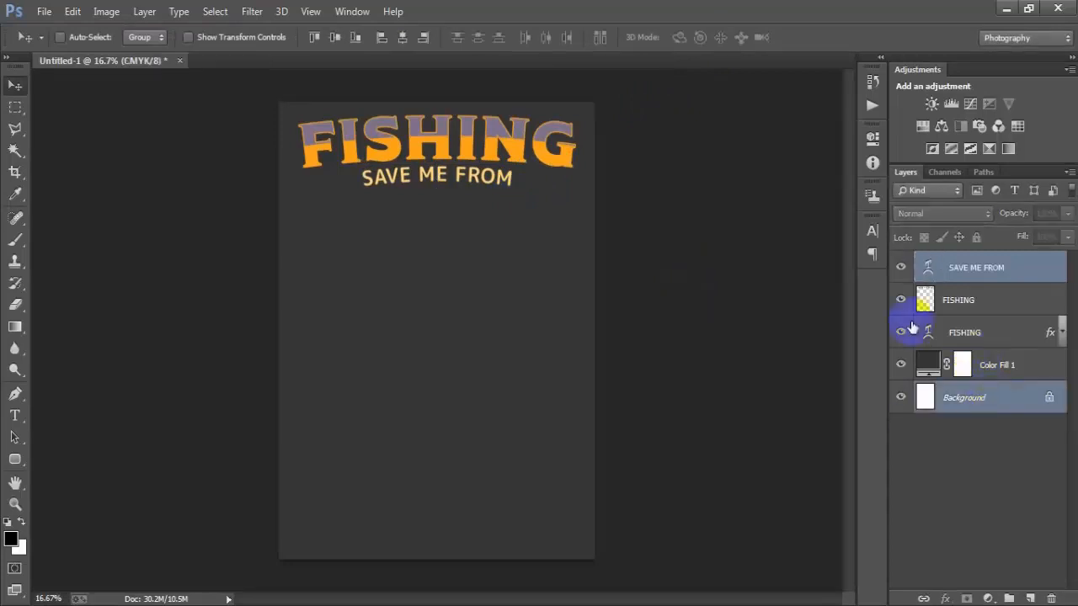
{"action": "left_click", "coordinate": [1025, 268]}
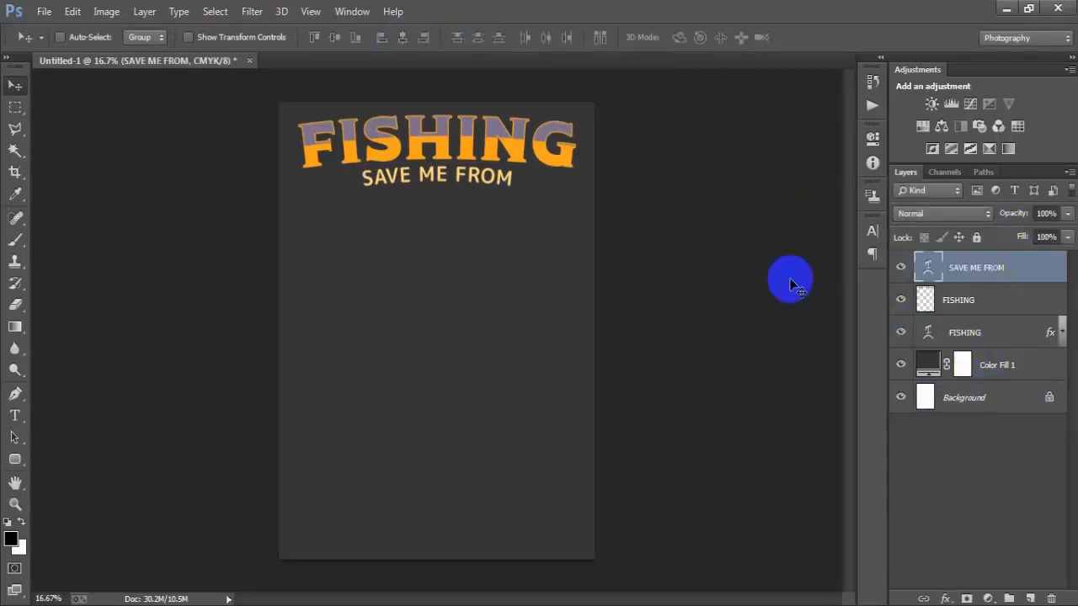
- Place the black cloud image 000001 (5) into the poster as a linked file
{"action": "left_click", "coordinate": [46, 15]}
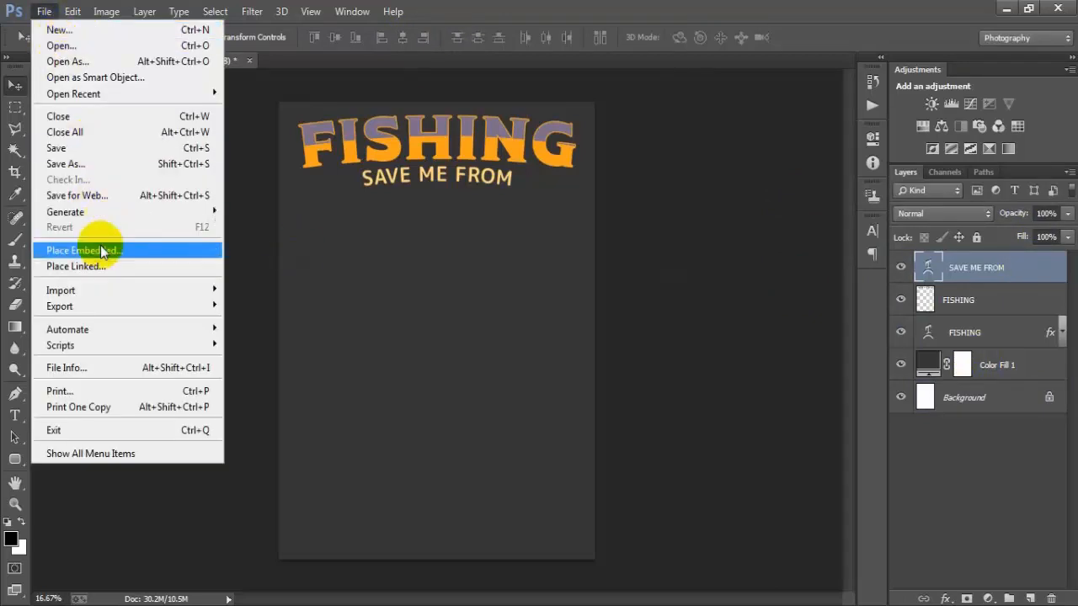
{"action": "left_click", "coordinate": [113, 270]}
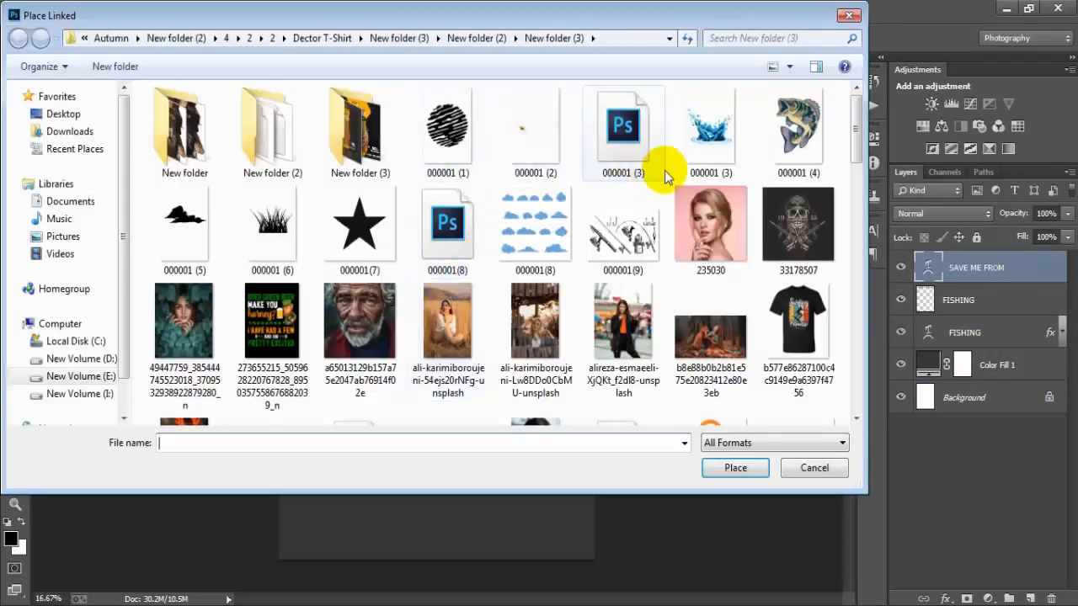
{"action": "left_click", "coordinate": [223, 252]}
{"action": "left_click", "coordinate": [734, 467]}
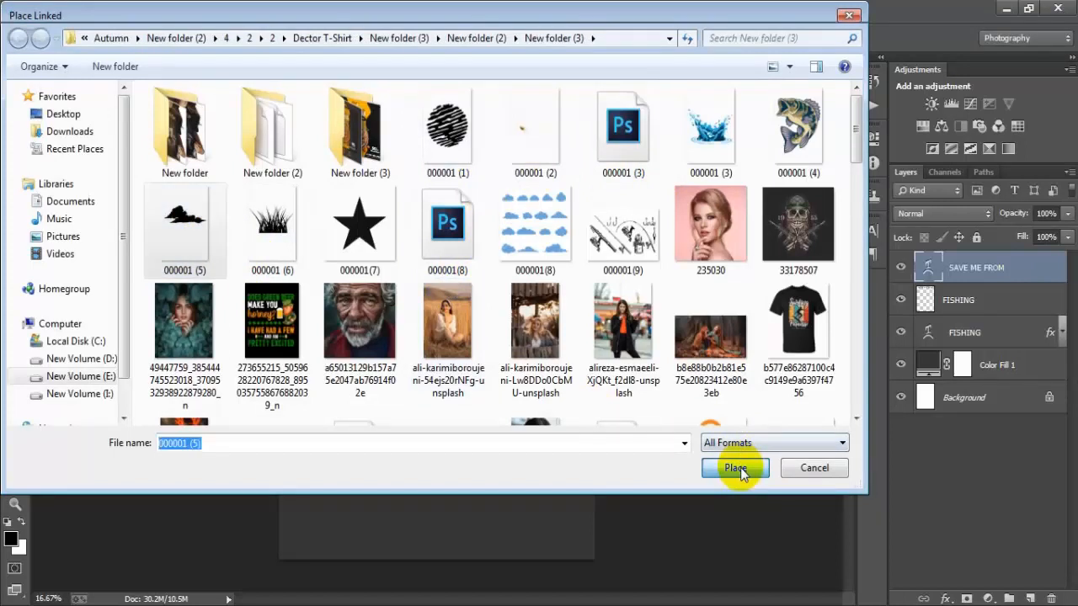
- Scale the placed cloud proportionally to about 23% and position it below the left part of the FISHING title
{"action": "left_click_drag", "start_coordinate": [586, 558], "coordinate": [503, 430]}
{"action": "left_click_drag", "start_coordinate": [453, 339], "coordinate": [373, 235]}
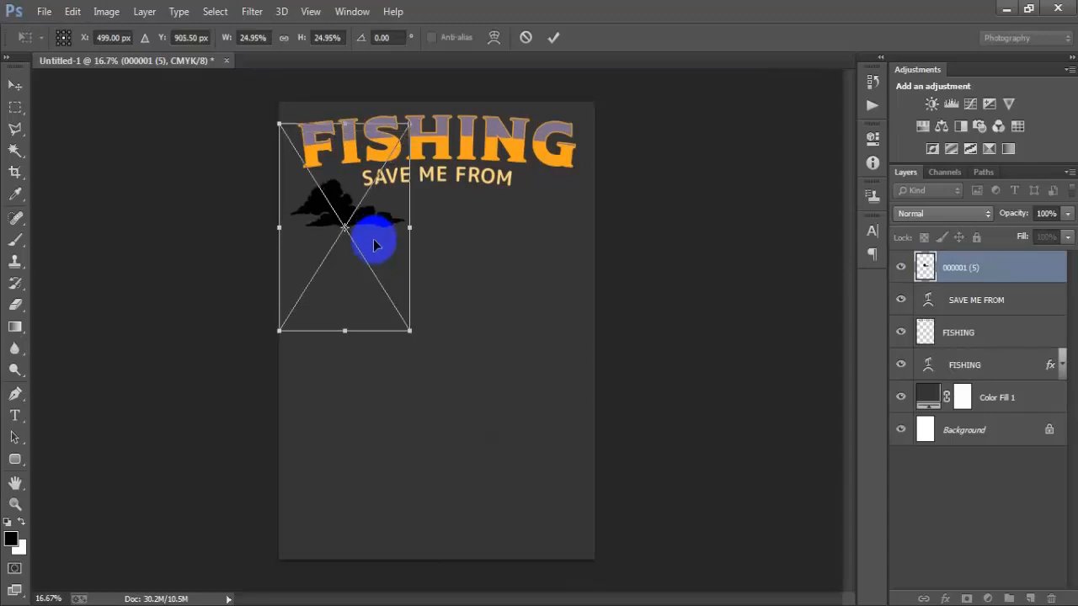
{"action": "left_click_drag", "start_coordinate": [410, 338], "coordinate": [405, 320]}
{"action": "left_click_drag", "start_coordinate": [379, 237], "coordinate": [385, 236]}
{"action": "left_click_drag", "start_coordinate": [408, 314], "coordinate": [412, 317]}
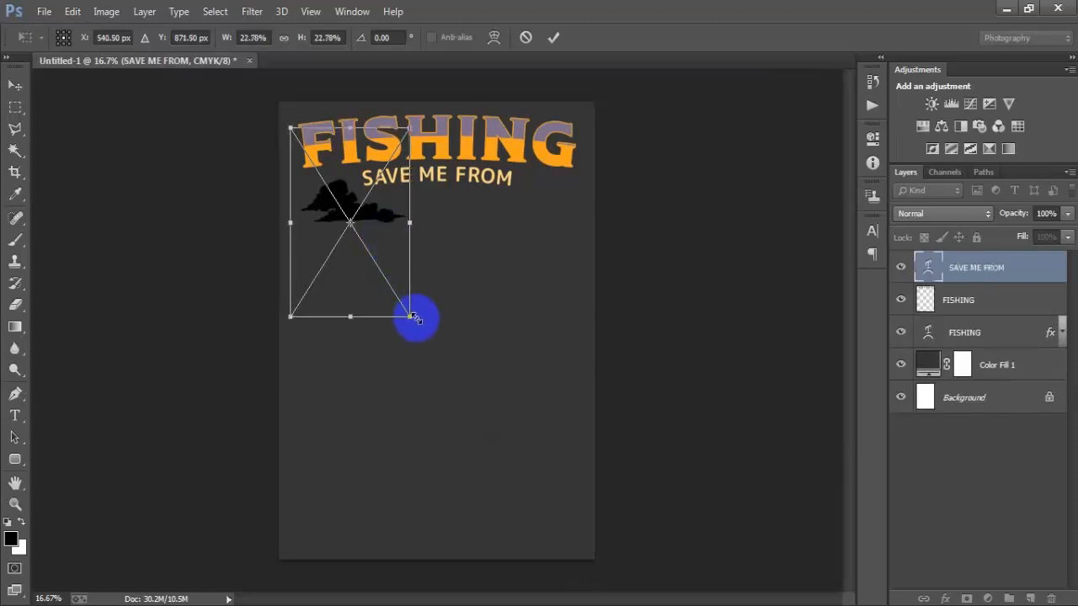
{"action": "left_click", "coordinate": [553, 37]}
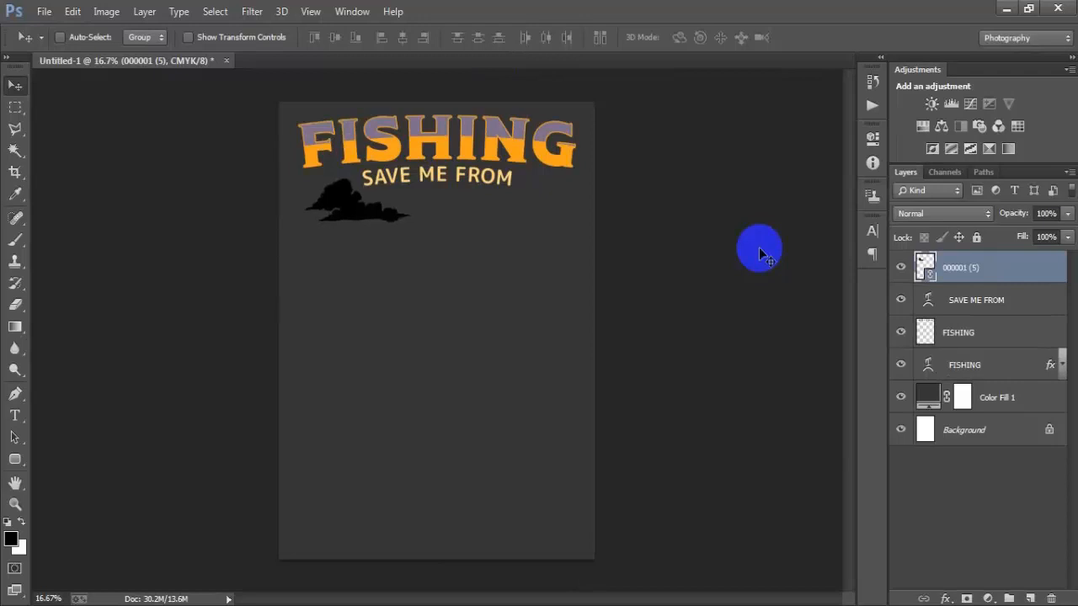
- Apply a Color Overlay of 1BBDF7 to the 000001 (5) cloud layer and collapse its effects list
{"action": "double_click", "coordinate": [991, 272]}
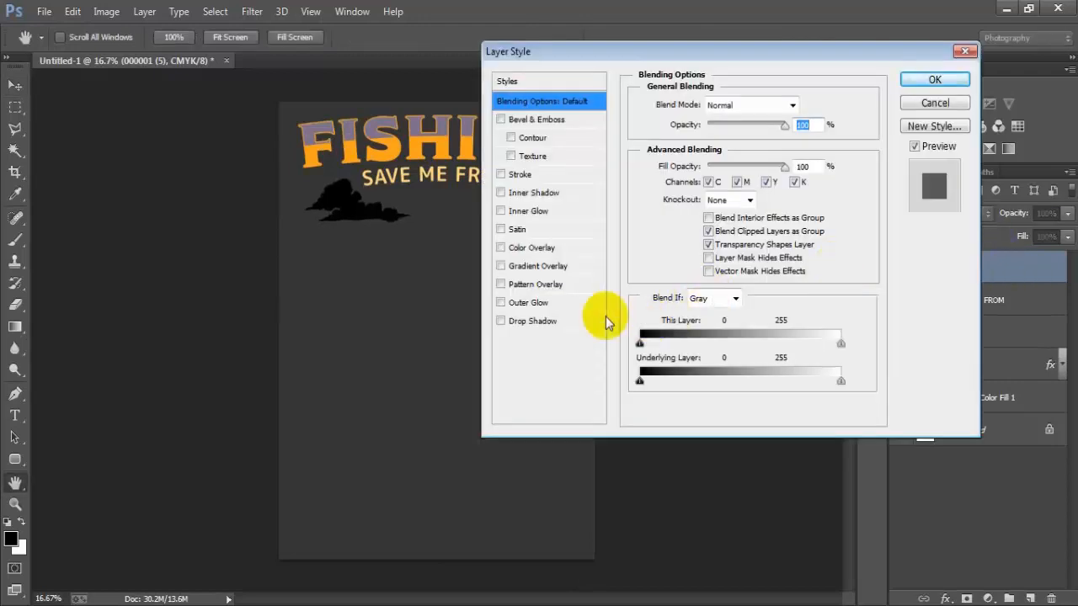
{"action": "left_click", "coordinate": [543, 248]}
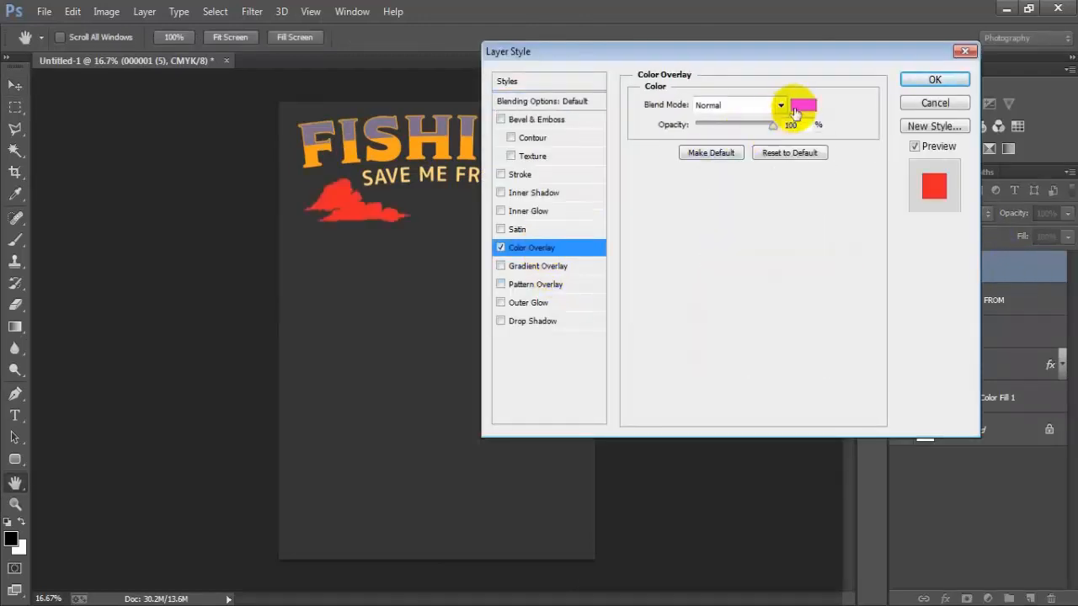
{"action": "left_click", "coordinate": [800, 107]}
{"action": "double_click", "coordinate": [741, 371]}
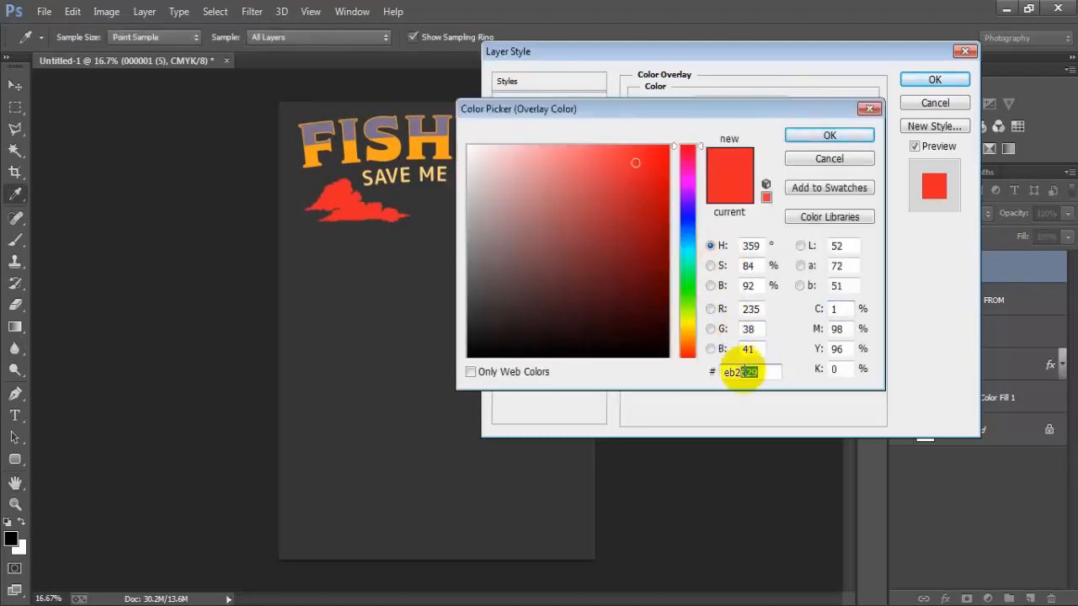
{"action": "type", "text": "1"}
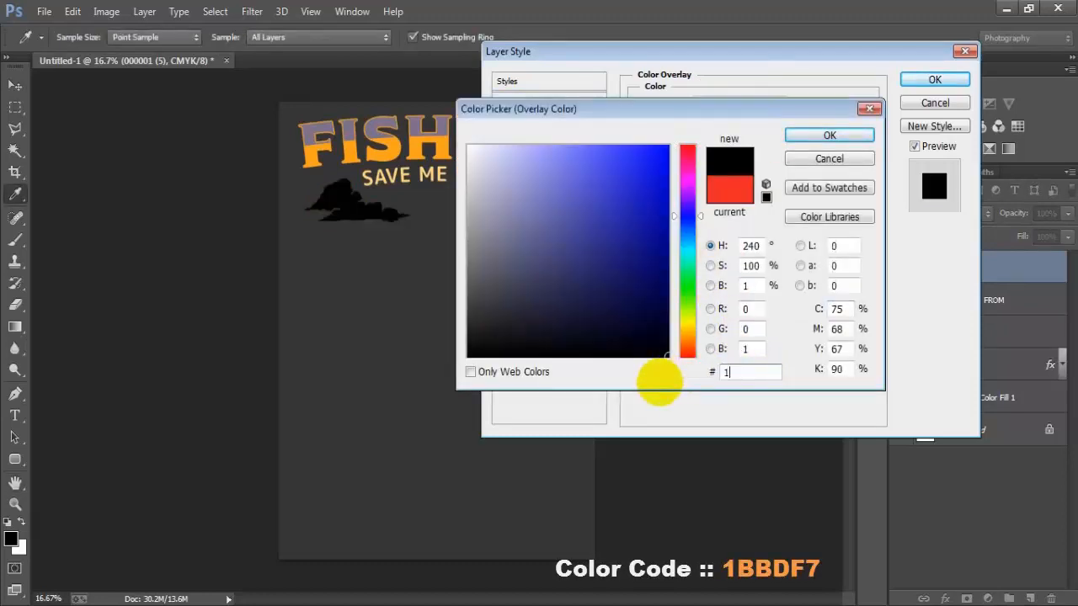
{"action": "type", "text": "BBD"}
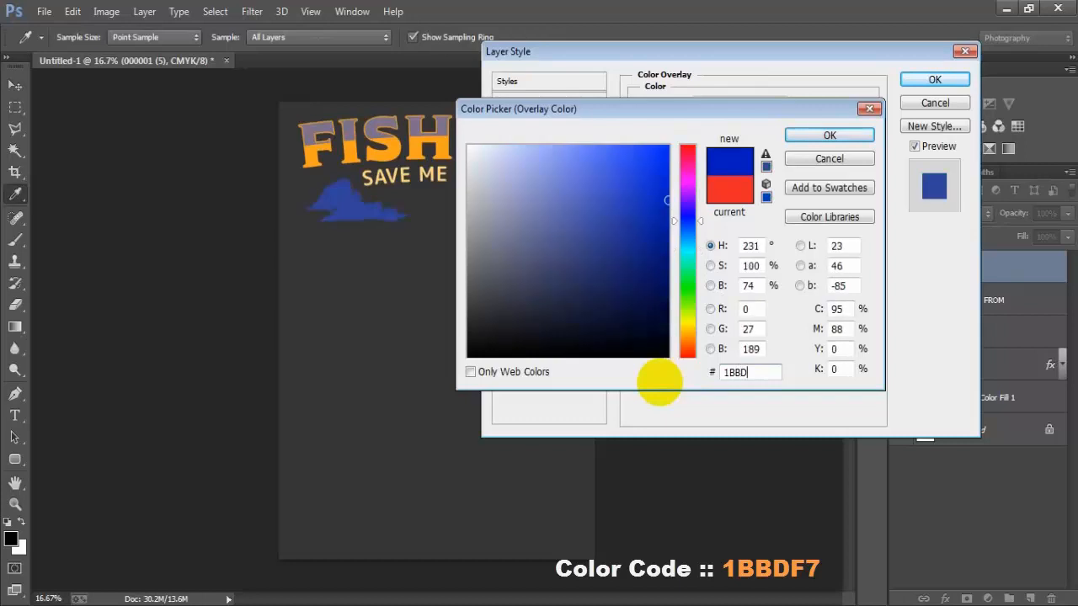
{"action": "type", "text": "F7"}
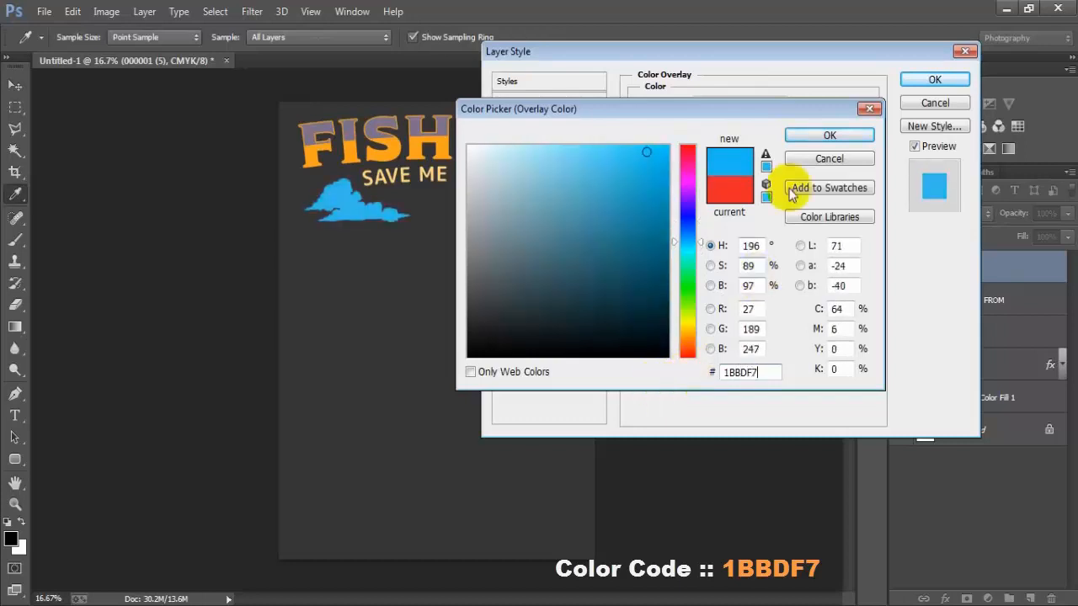
{"action": "left_click", "coordinate": [827, 135]}
{"action": "left_click", "coordinate": [930, 79]}
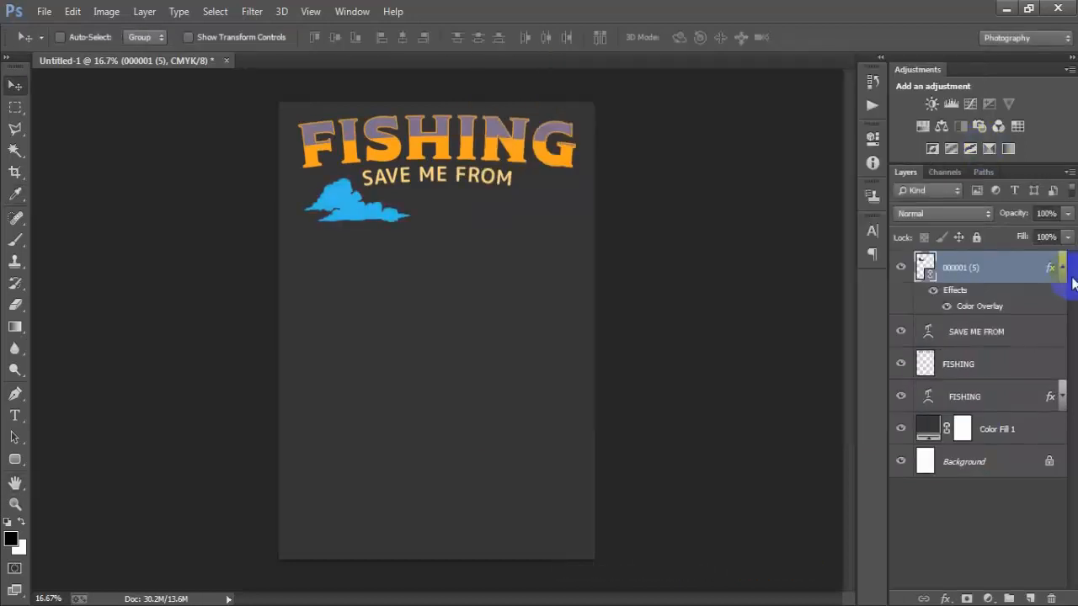
{"action": "left_click", "coordinate": [1061, 267]}
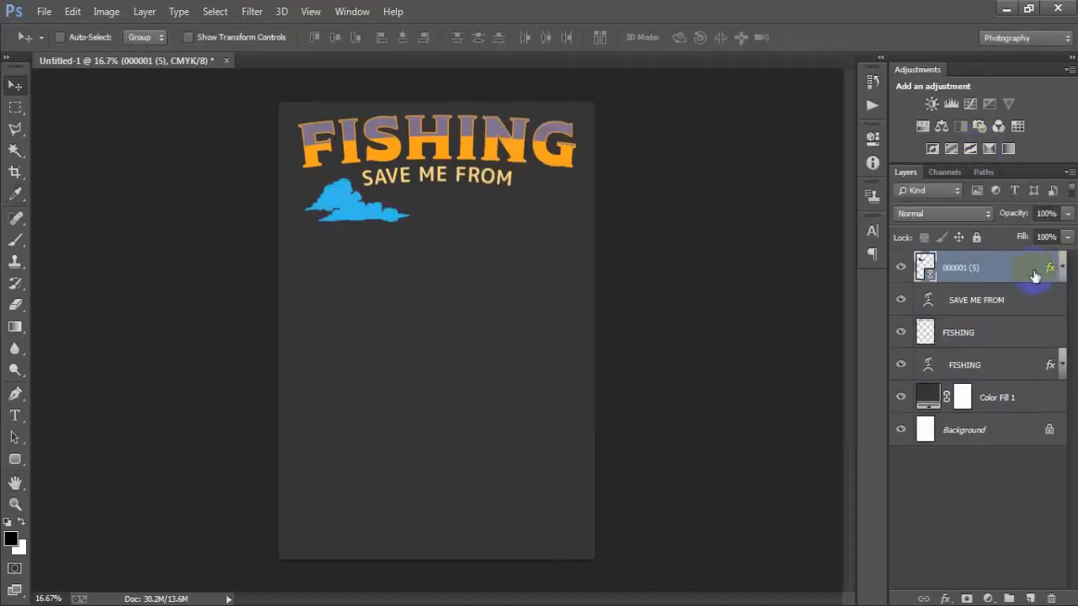
- Open the EPS file 000001(8) rasterized at 300 pixels/inch and dock its window beside the poster document
{"action": "left_click", "coordinate": [44, 11]}
{"action": "left_click", "coordinate": [48, 42]}
{"action": "left_click", "coordinate": [455, 229]}
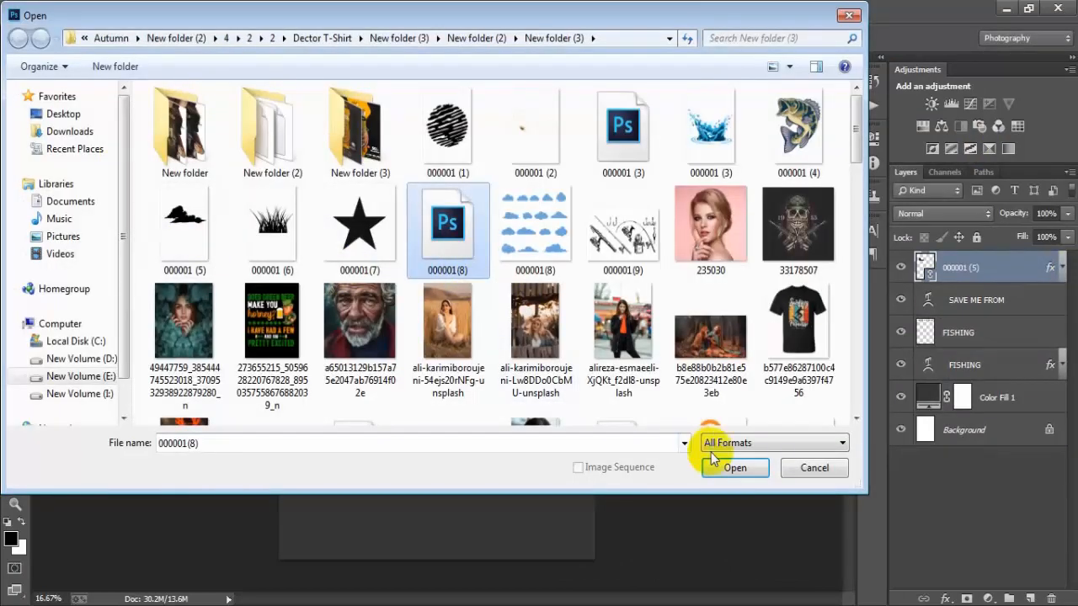
{"action": "left_click", "coordinate": [712, 461]}
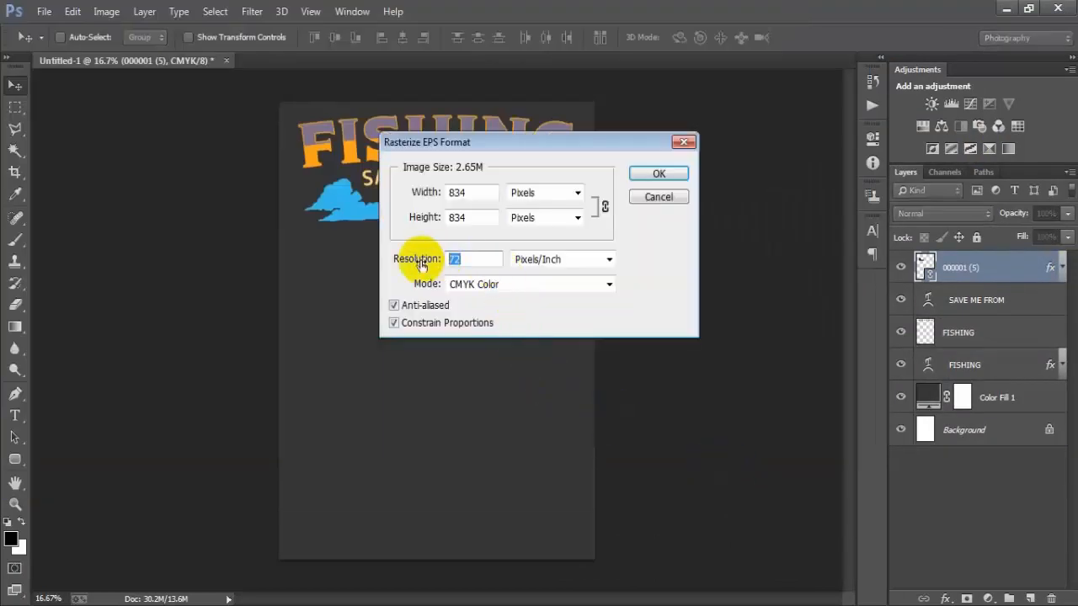
{"action": "type", "text": "300"}
{"action": "key", "text": "Return"}
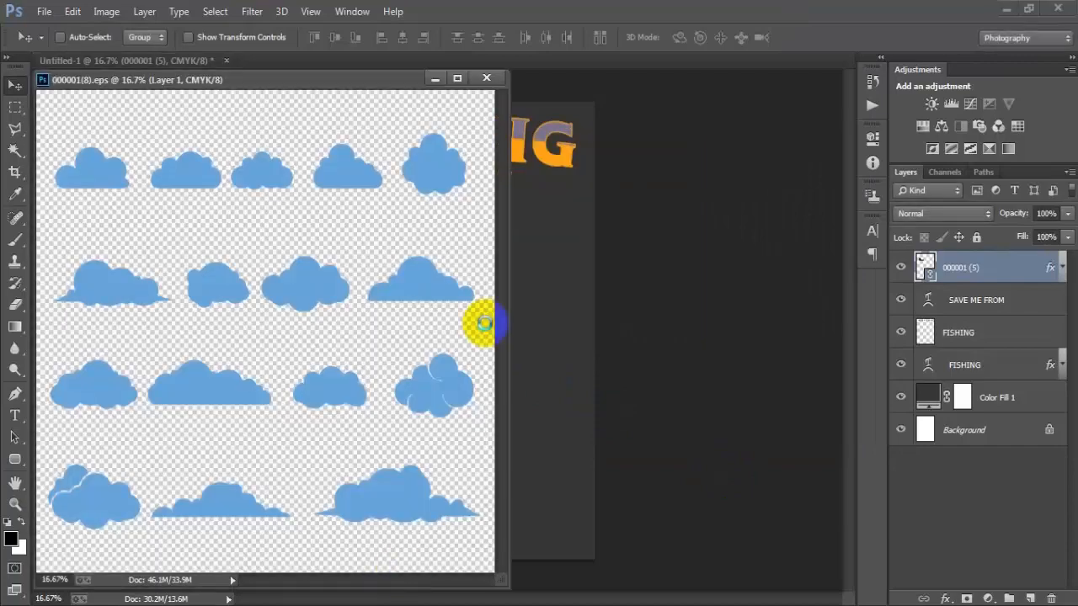
{"action": "left_click_drag", "start_coordinate": [310, 76], "coordinate": [457, 63]}
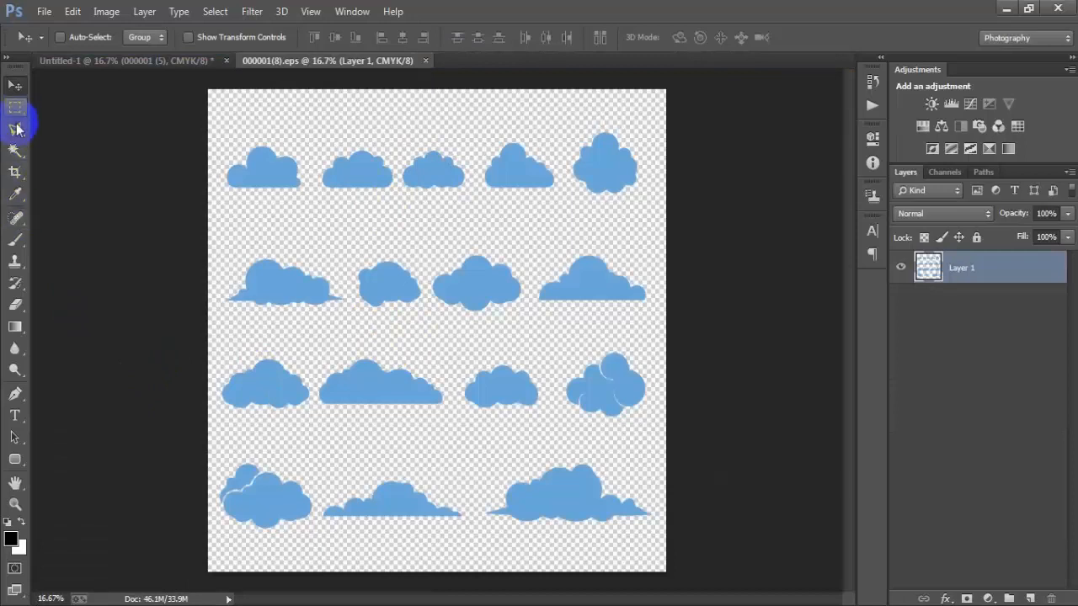
- Select the first cloud in the second row with a rectangular marquee and copy it into the poster document
{"action": "left_click", "coordinate": [15, 108]}
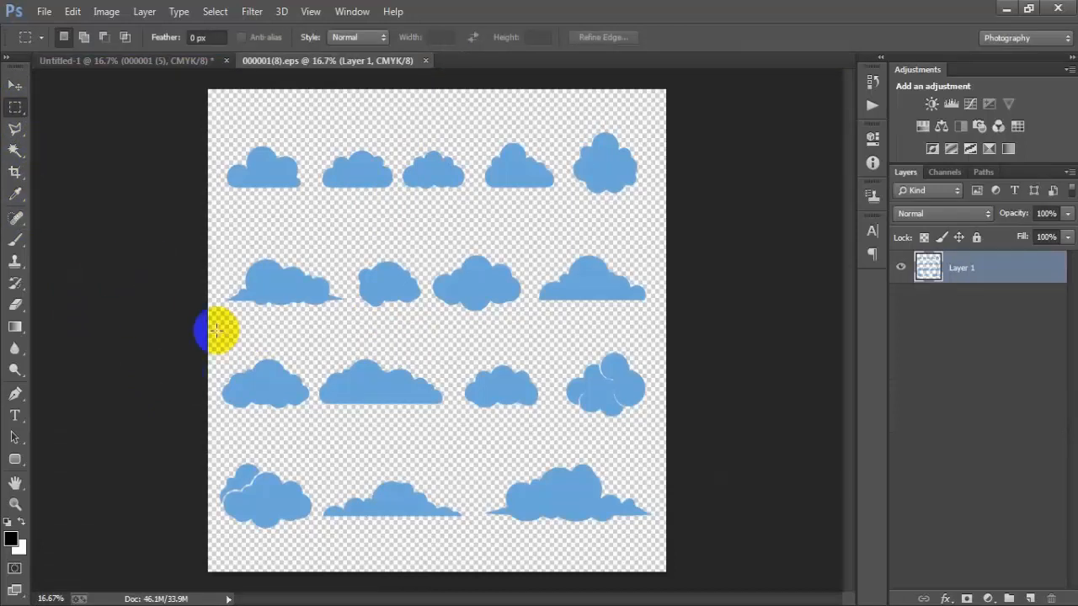
{"action": "left_click_drag", "start_coordinate": [209, 248], "coordinate": [345, 330]}
{"action": "left_click", "coordinate": [15, 85]}
{"action": "left_click_drag", "start_coordinate": [308, 284], "coordinate": [505, 236]}
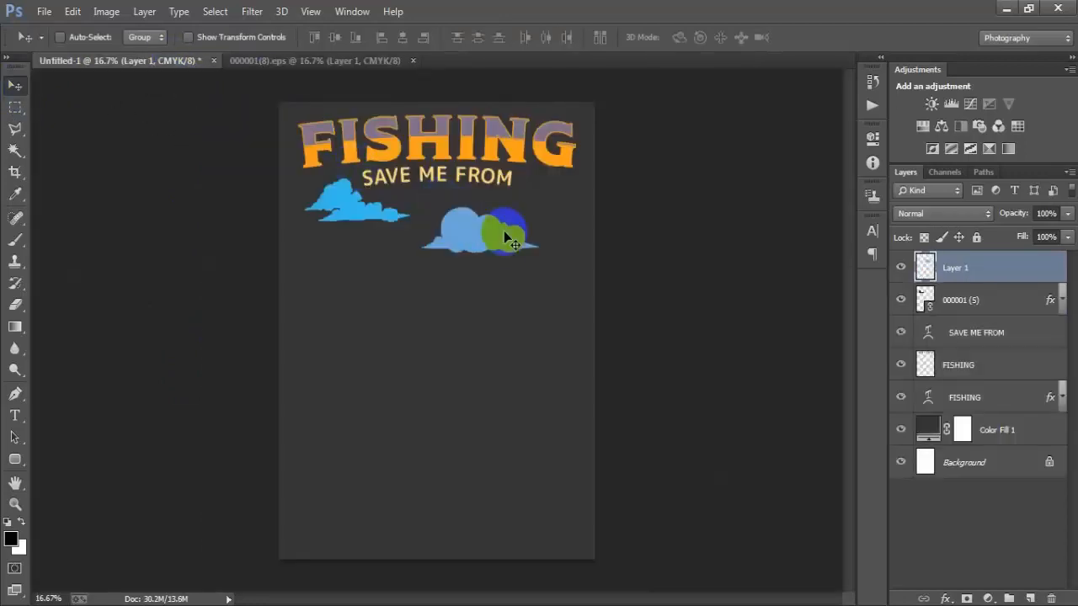
- Close 000001(8).eps and move the copied cloud below the right end of the FISHING title
{"action": "left_click", "coordinate": [396, 60]}
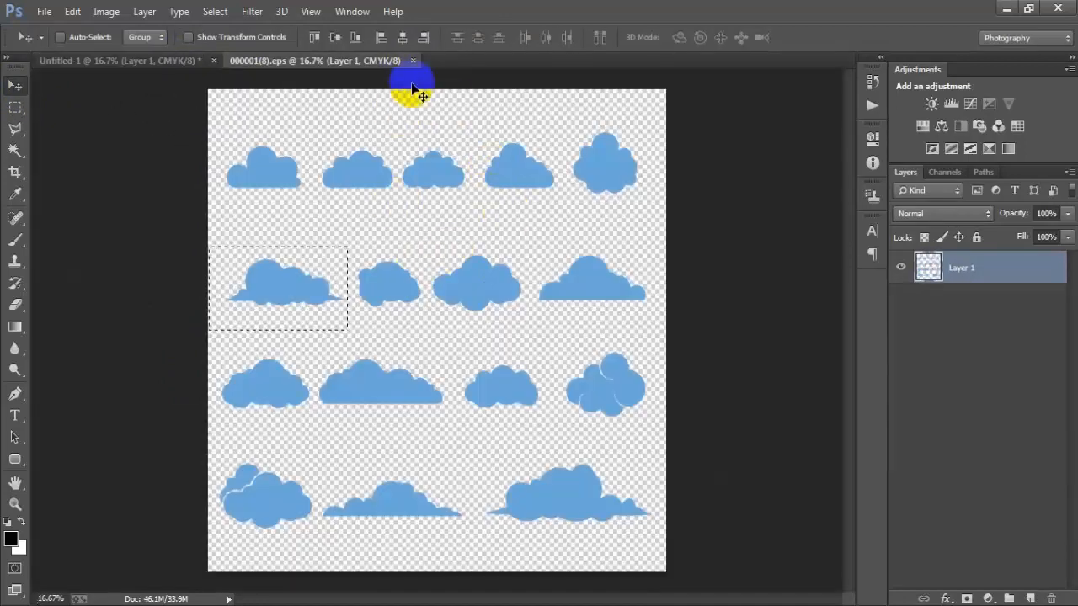
{"action": "left_click", "coordinate": [412, 60]}
{"action": "left_click", "coordinate": [539, 243]}
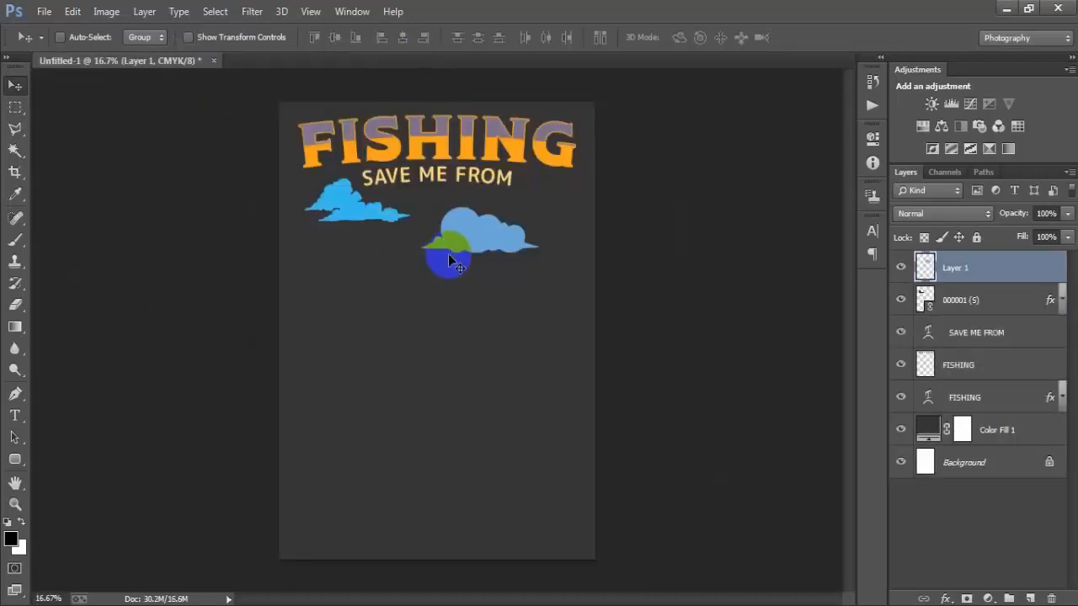
{"action": "left_click_drag", "start_coordinate": [449, 255], "coordinate": [528, 226]}
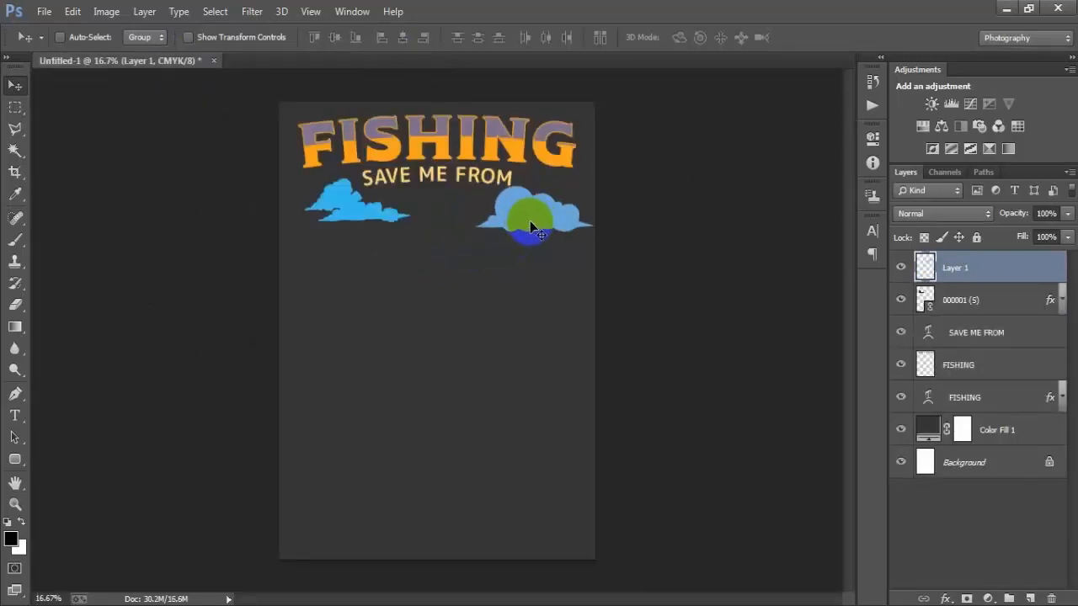
- Scale the copied cloud below the right end of the FISHING title down to about 82%
{"action": "key", "text": "ctrl+t"}
{"action": "left_click_drag", "start_coordinate": [598, 229], "coordinate": [587, 227]}
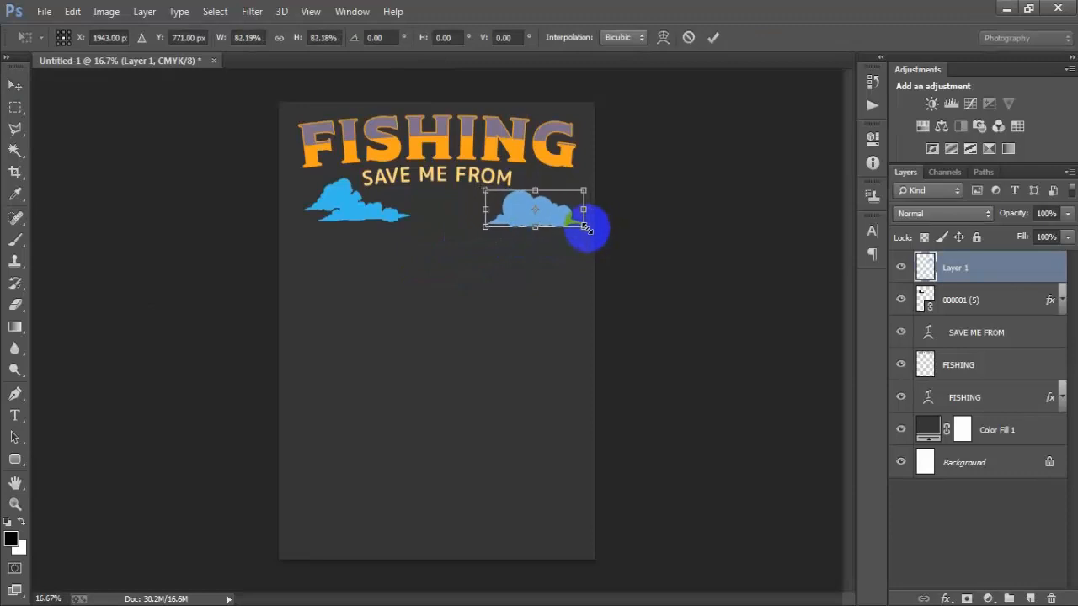
{"action": "key", "text": "Return"}
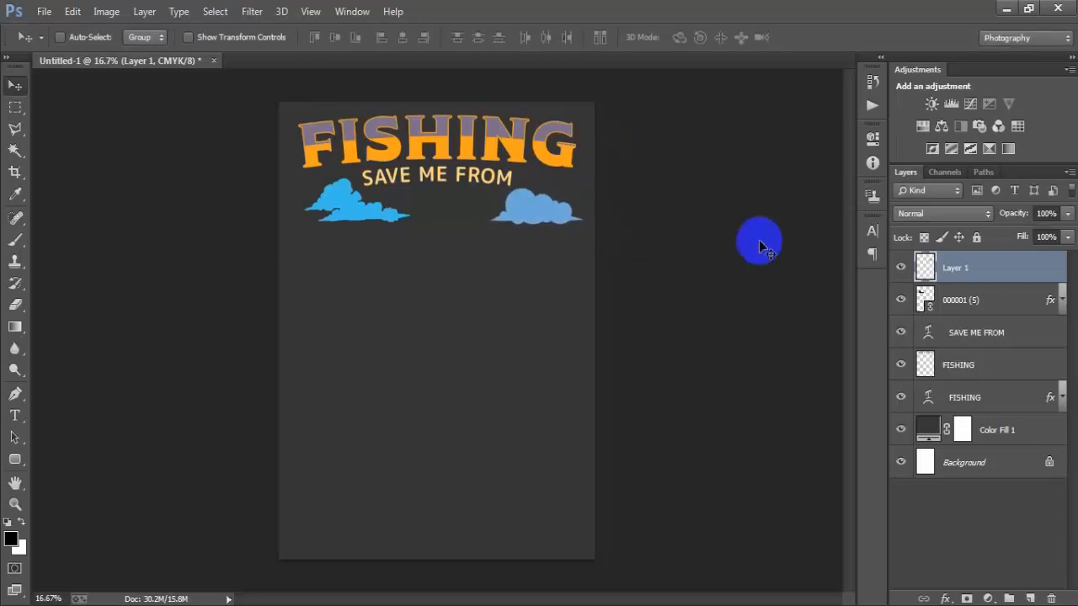
- Apply a Color Overlay to the Layer 1 cloud using the blue sampled from the other cloud, and collapse its effects list
{"action": "left_click", "coordinate": [994, 303], "text": "shift"}
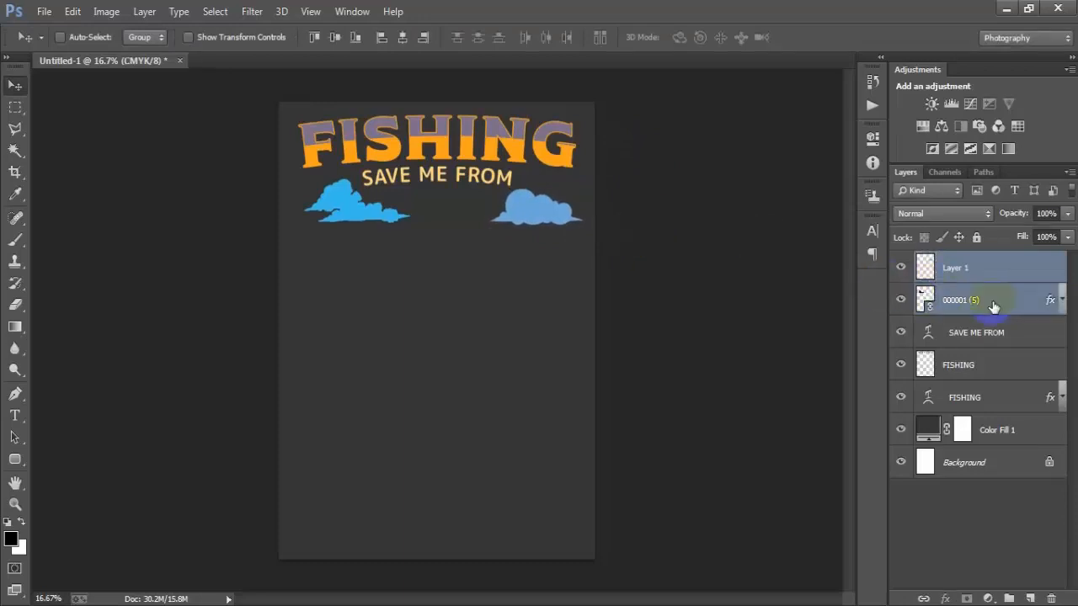
{"action": "double_click", "coordinate": [1000, 269]}
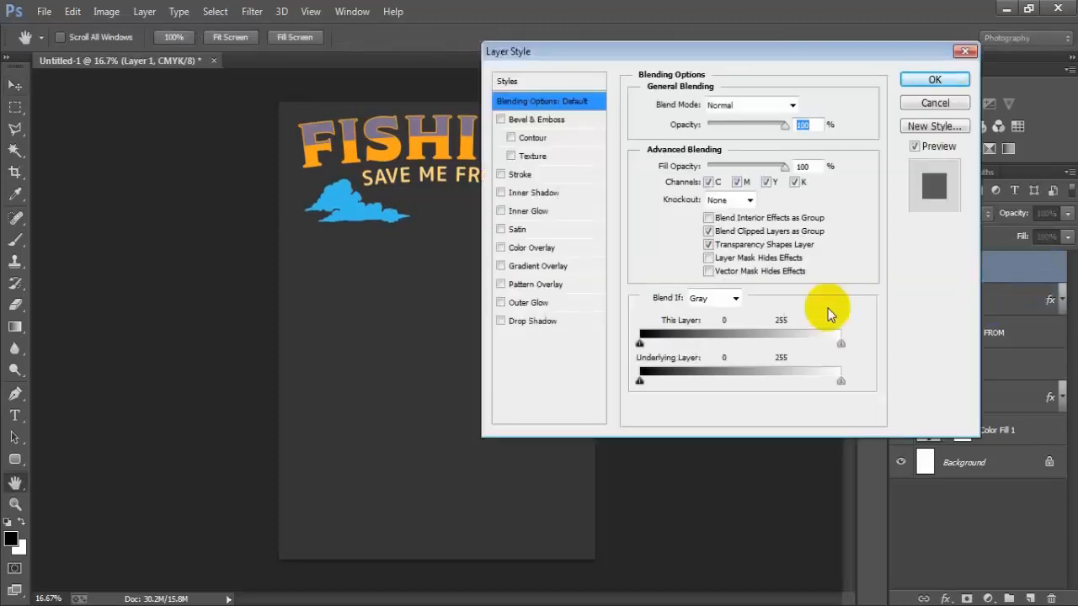
{"action": "left_click", "coordinate": [531, 249]}
{"action": "left_click", "coordinate": [795, 106]}
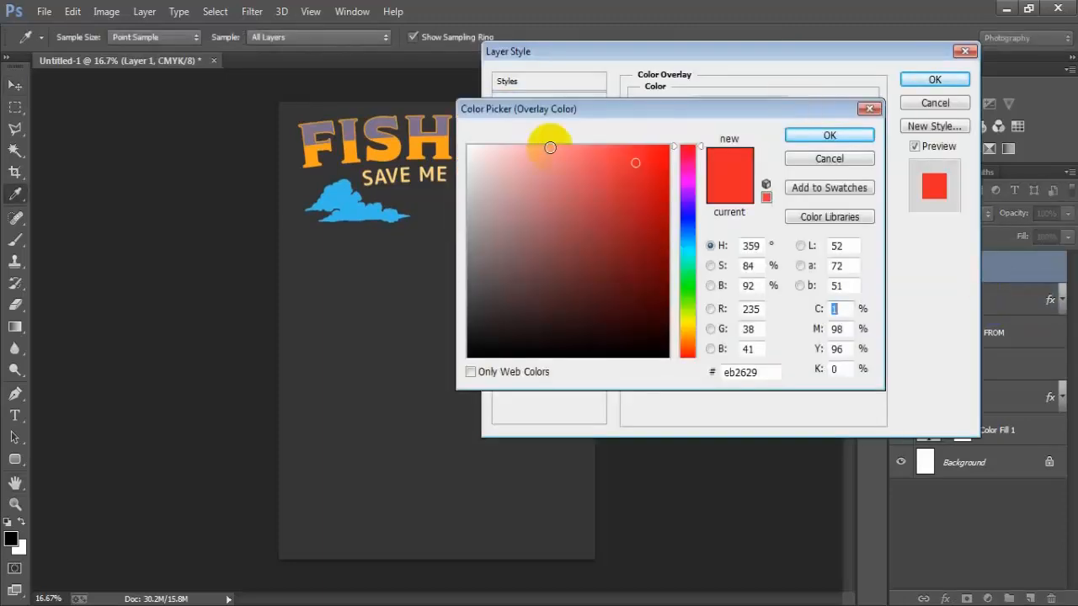
{"action": "left_click_drag", "start_coordinate": [353, 209], "coordinate": [374, 212]}
{"action": "left_click", "coordinate": [799, 137]}
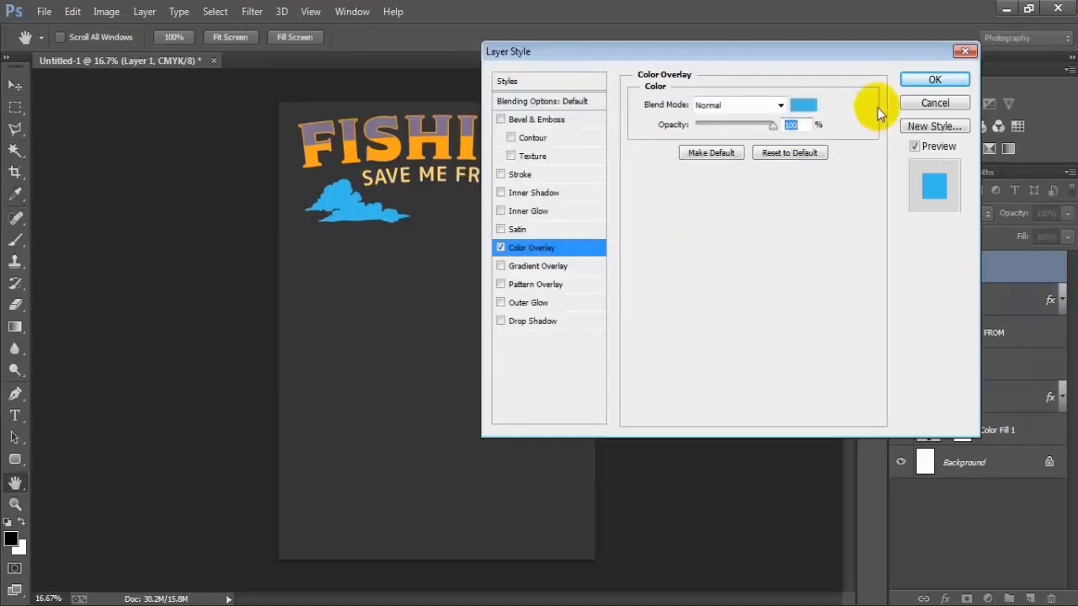
{"action": "left_click", "coordinate": [935, 78]}
{"action": "left_click", "coordinate": [1062, 267]}
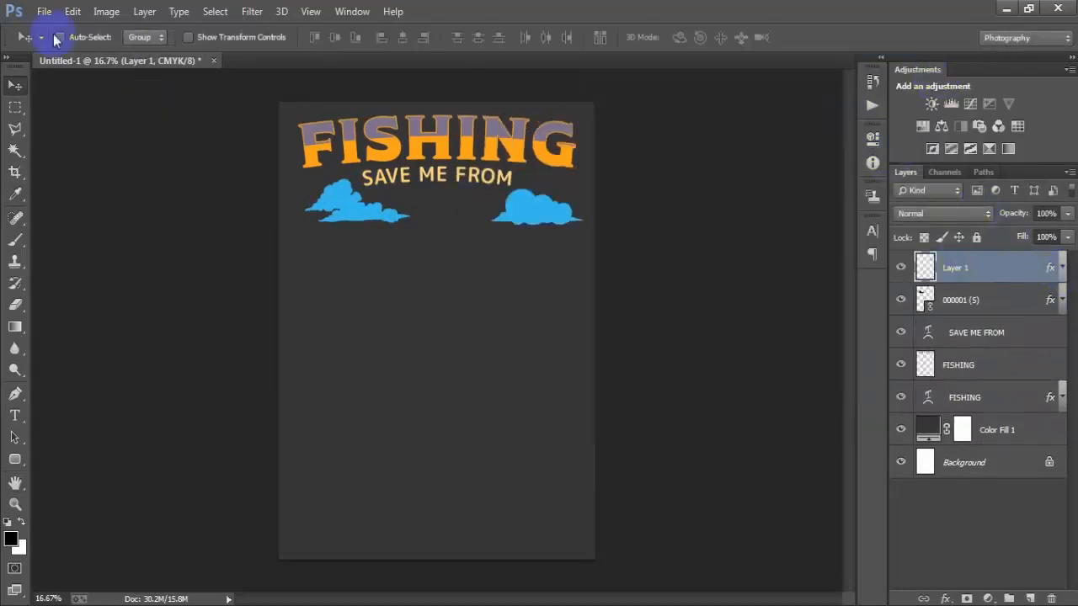
- Place 000001 (1) as a linked image, scaled down and positioned just below the clouds
{"action": "left_click", "coordinate": [44, 11]}
{"action": "left_click", "coordinate": [84, 197]}
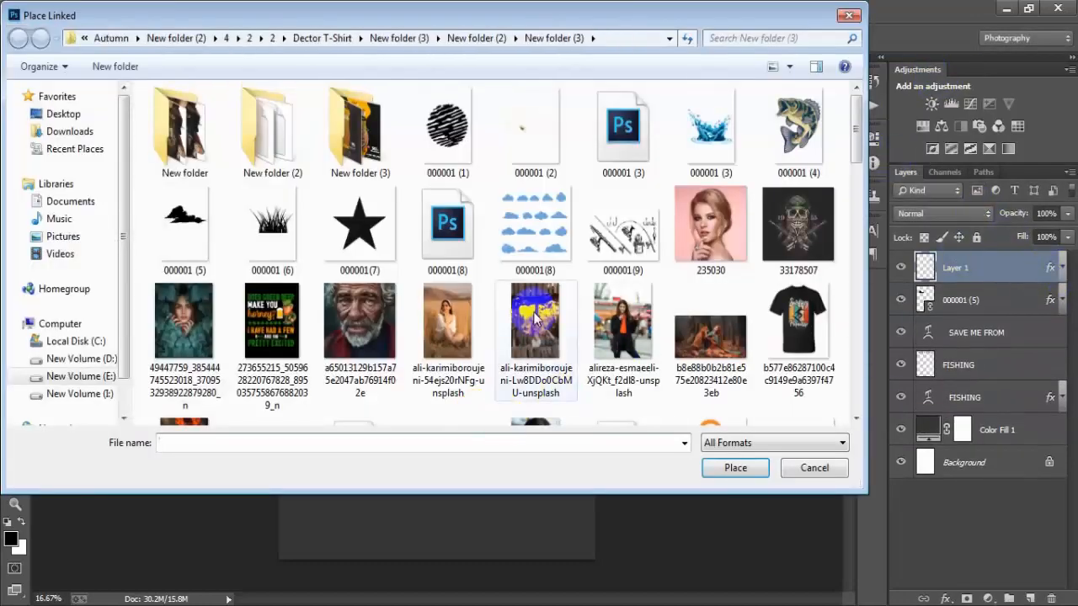
{"action": "left_click", "coordinate": [447, 133]}
{"action": "key", "text": "Return"}
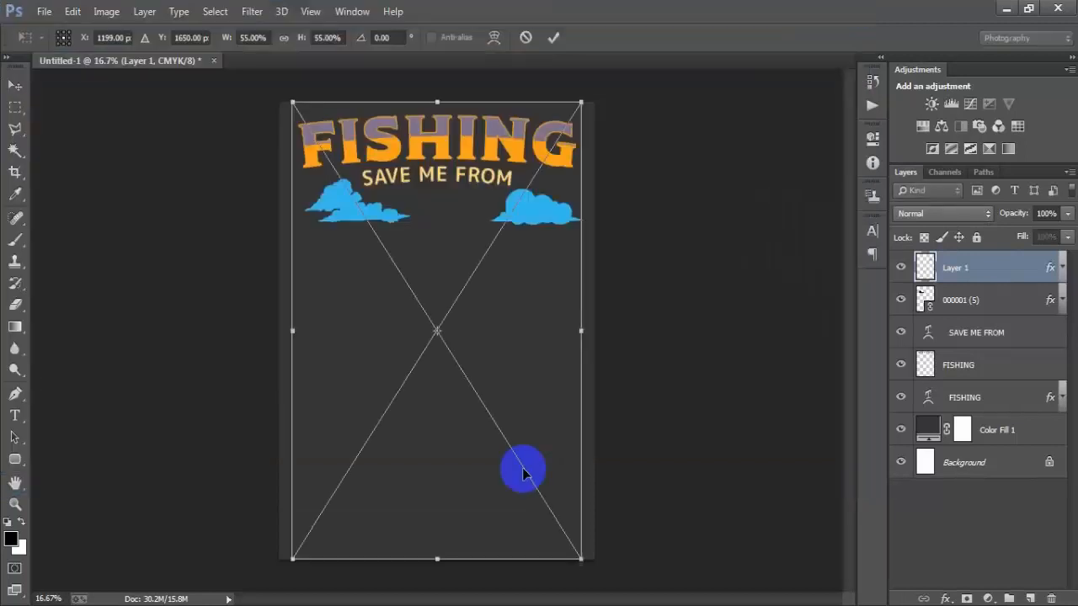
{"action": "left_click_drag", "start_coordinate": [576, 562], "coordinate": [541, 494]}
{"action": "left_click_drag", "start_coordinate": [460, 352], "coordinate": [465, 339]}
{"action": "left_click_drag", "start_coordinate": [543, 488], "coordinate": [543, 490]}
{"action": "left_click", "coordinate": [553, 38]}
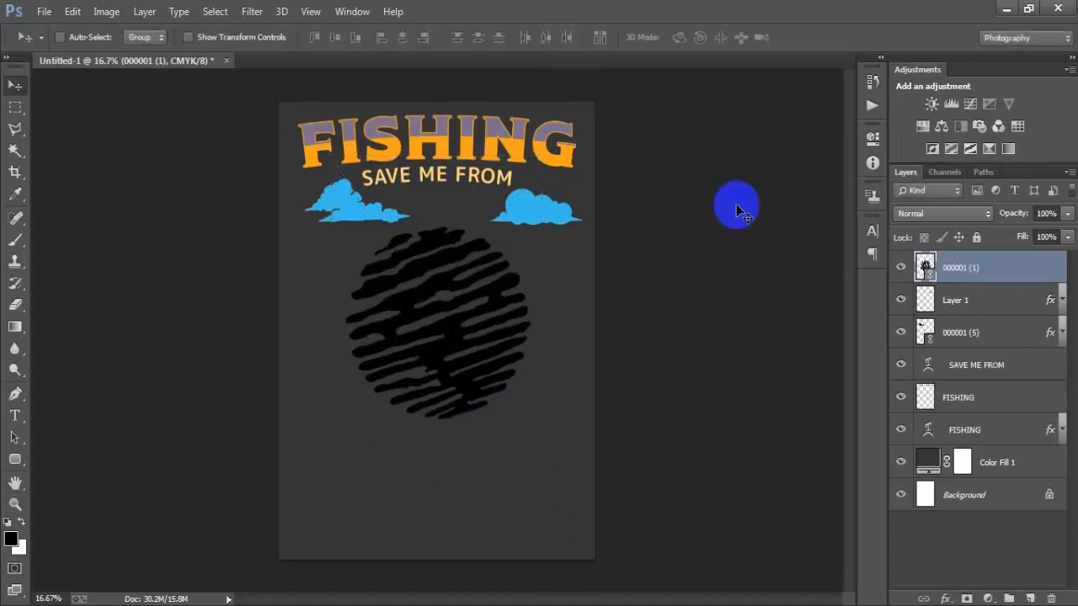
- Center the striped circle horizontally on the Background layer and rasterize the circle's layer
{"action": "left_click", "coordinate": [979, 497], "text": "ctrl"}
{"action": "left_click", "coordinate": [403, 39]}
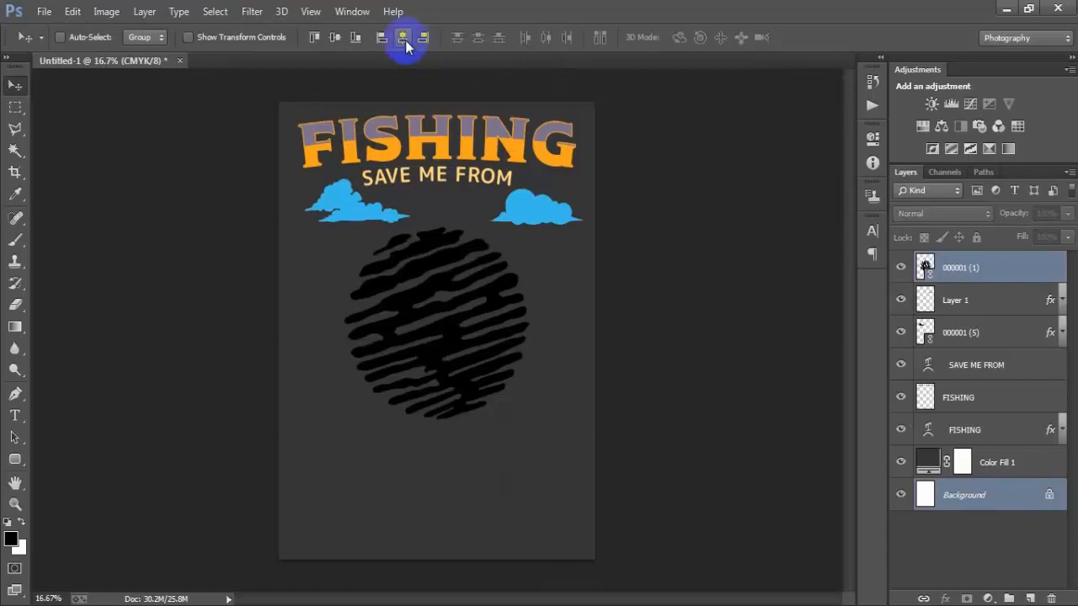
{"action": "right_click", "coordinate": [1021, 279]}
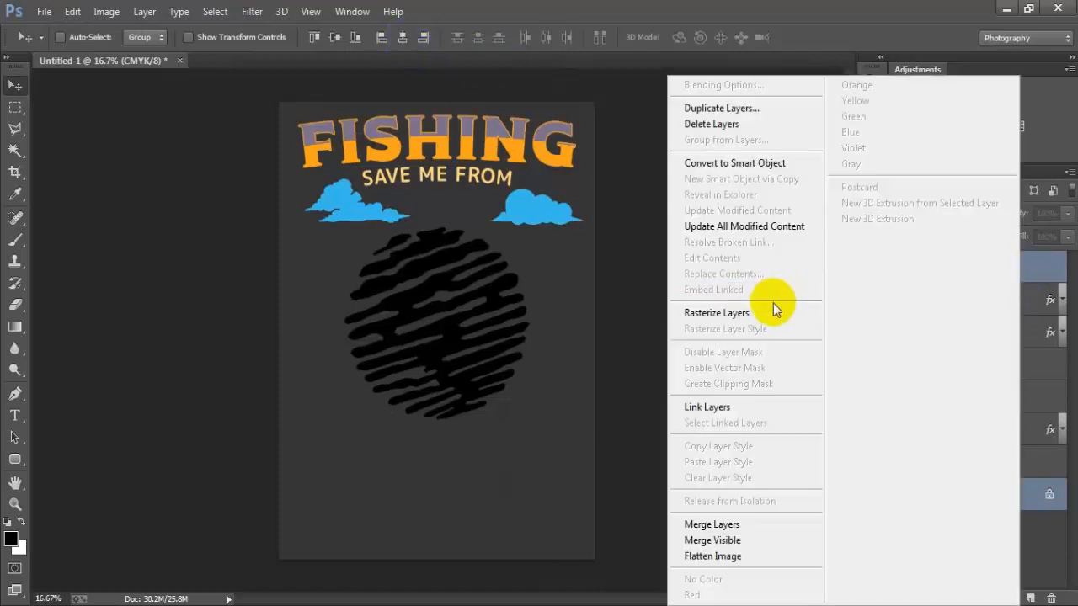
{"action": "left_click", "coordinate": [768, 309]}
- Apply a Color Overlay of FFA50F to the 000001 (1) striped circle layer and collapse its effects list
{"action": "double_click", "coordinate": [1026, 271]}
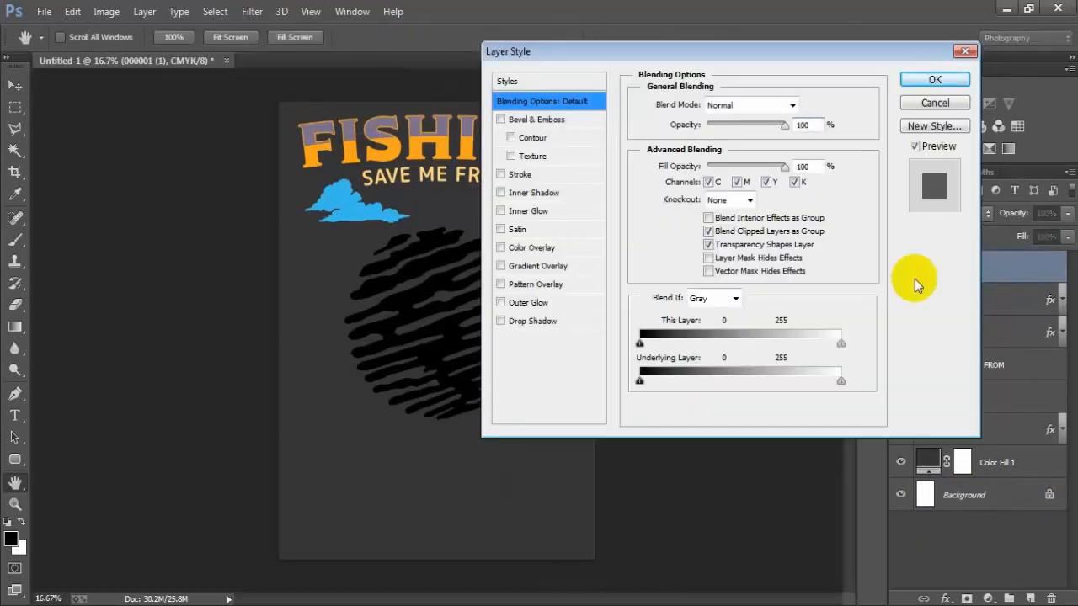
{"action": "left_click", "coordinate": [538, 252]}
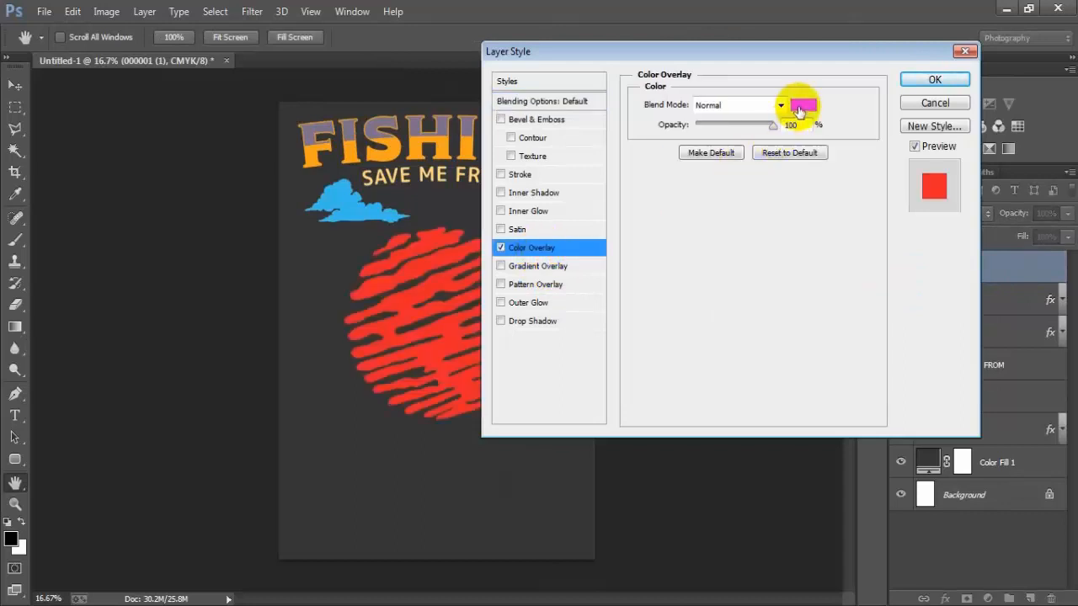
{"action": "left_click", "coordinate": [798, 107]}
{"action": "left_click", "coordinate": [725, 371]}
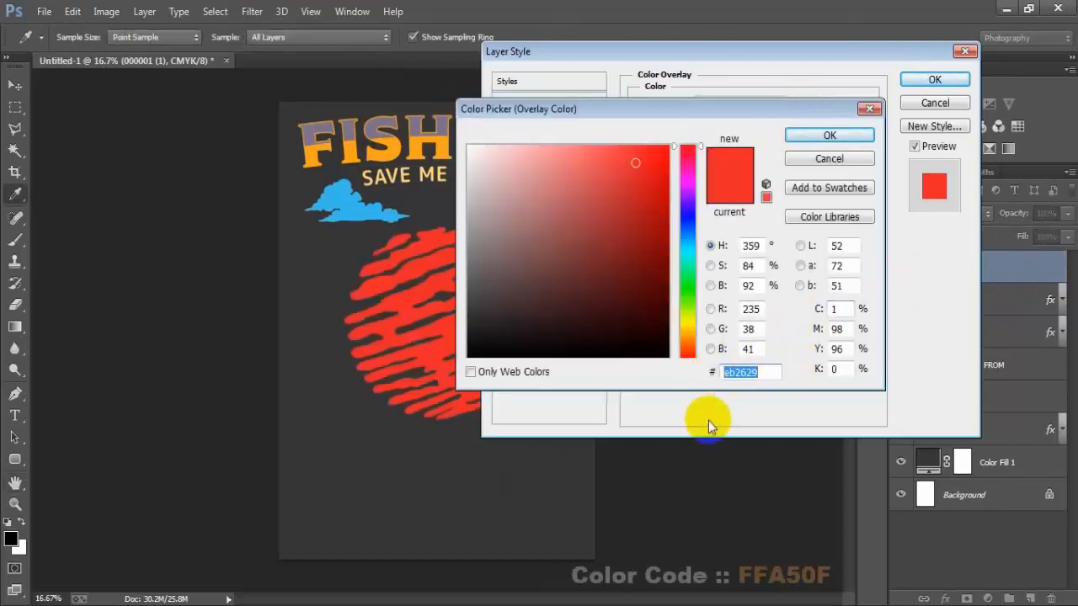
{"action": "type", "text": "F"}
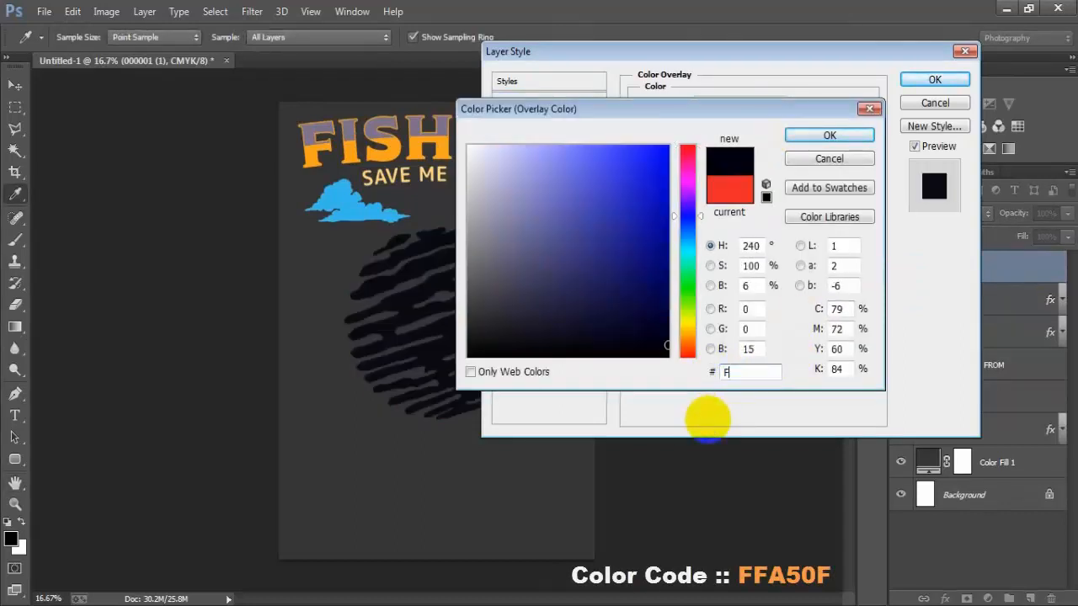
{"action": "type", "text": "FA"}
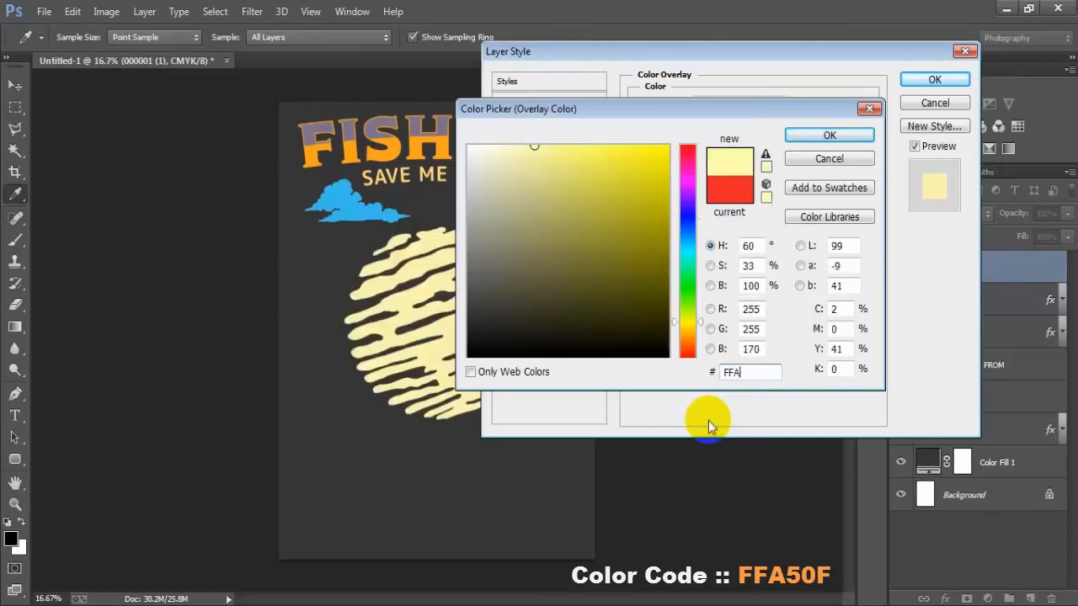
{"action": "type", "text": "50F"}
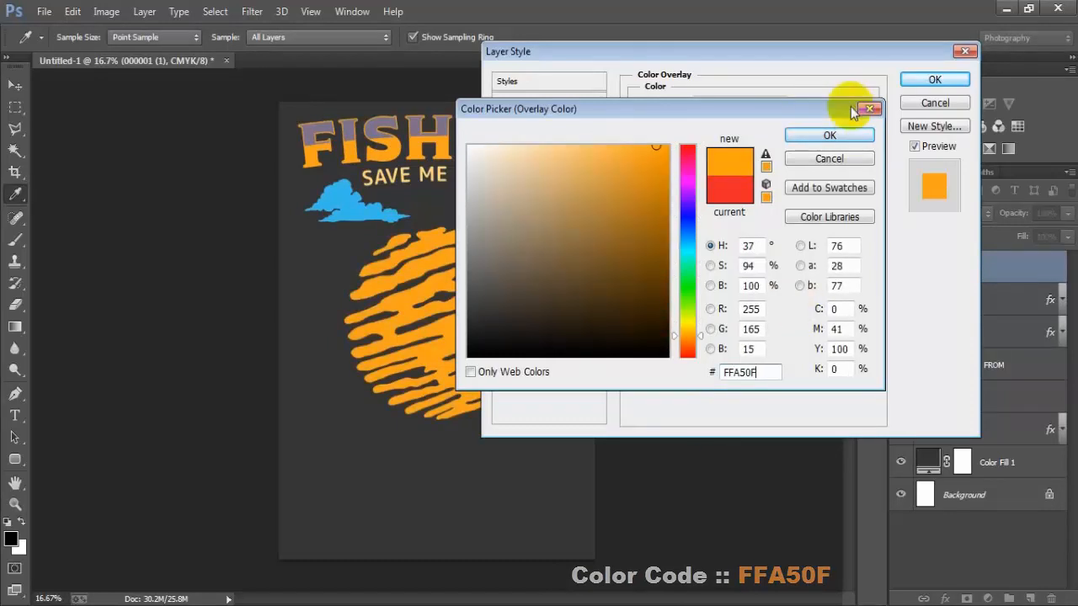
{"action": "left_click", "coordinate": [829, 135]}
{"action": "left_click", "coordinate": [913, 79]}
{"action": "left_click", "coordinate": [1054, 267]}
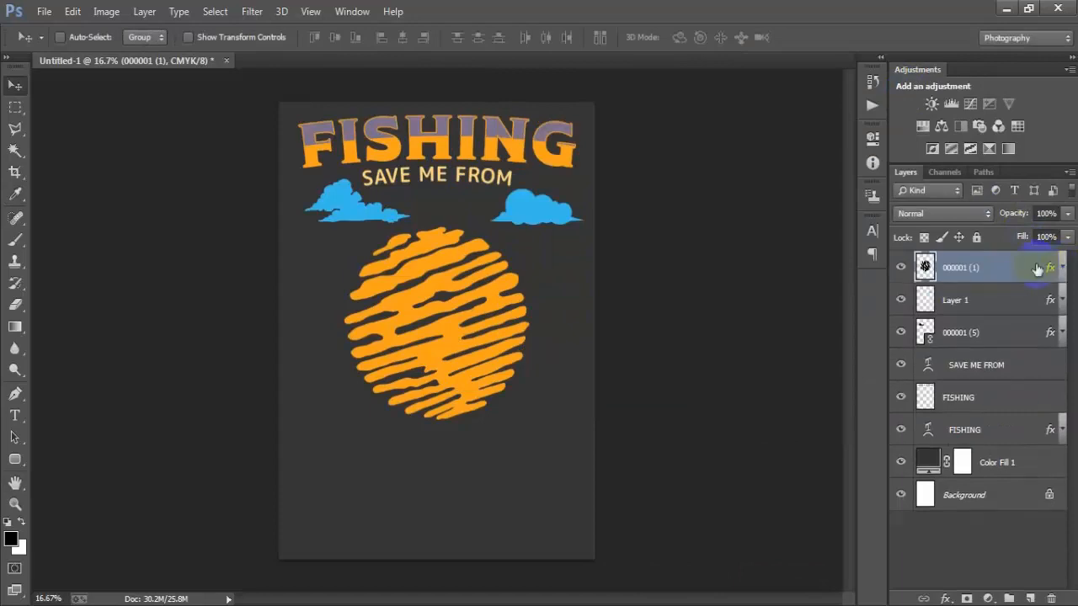
- Place 000001 (6) as a linked image, scaled to about 19.8% and positioned over the striped circle's lower left edge
{"action": "left_click", "coordinate": [44, 11]}
{"action": "left_click", "coordinate": [93, 266]}
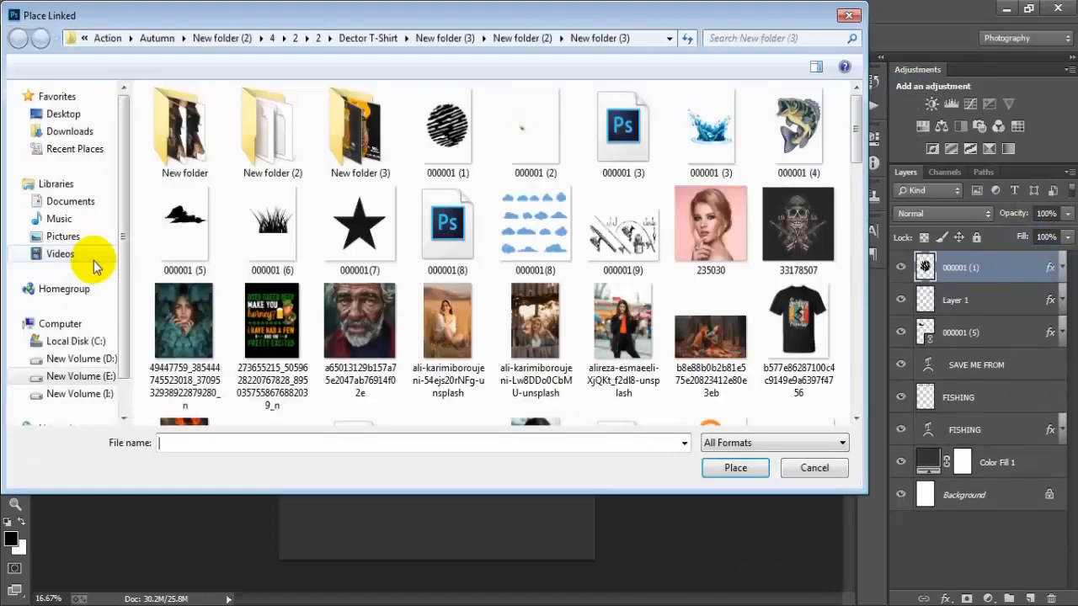
{"action": "left_click", "coordinate": [272, 253]}
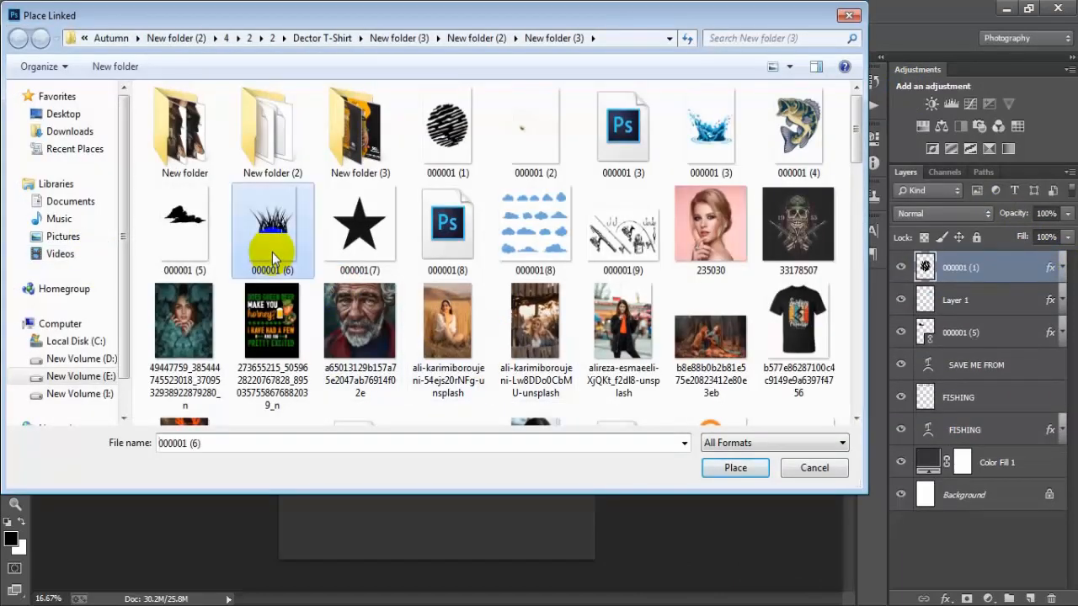
{"action": "left_click", "coordinate": [729, 474]}
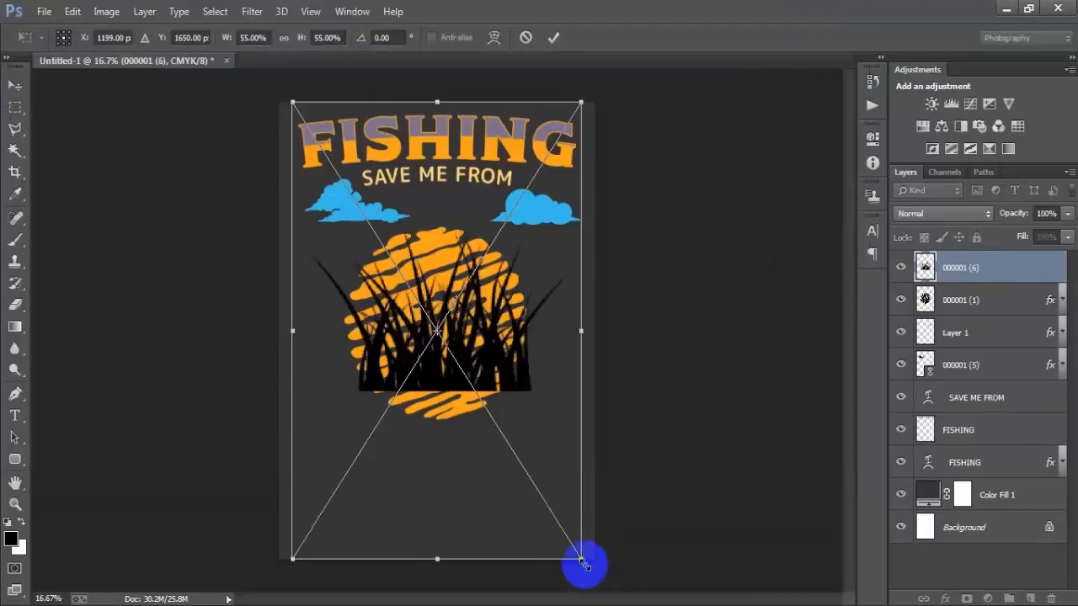
{"action": "left_click_drag", "start_coordinate": [583, 566], "coordinate": [466, 429]}
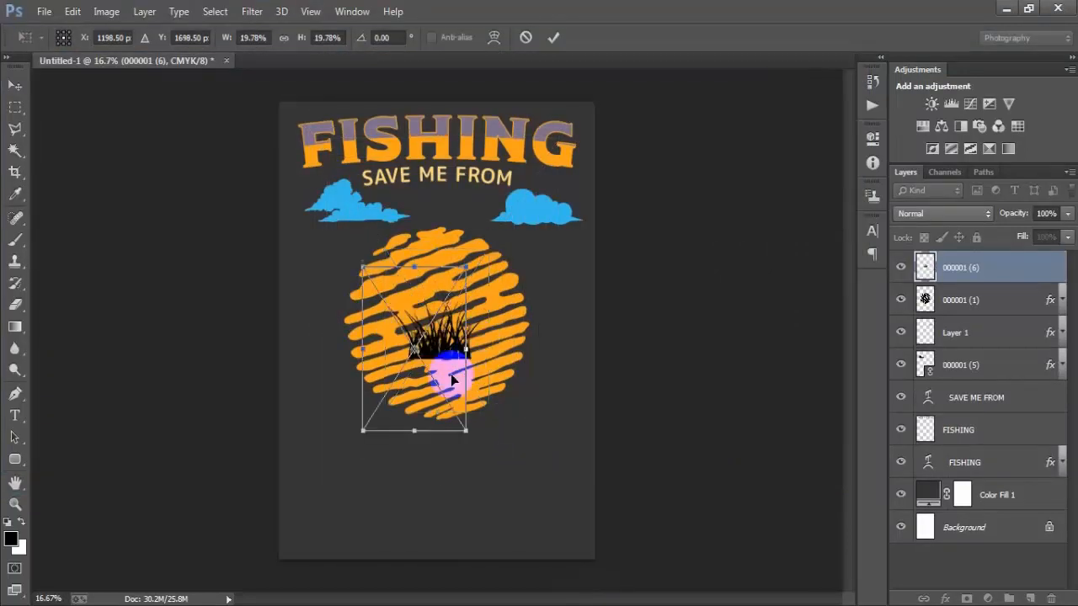
{"action": "left_click_drag", "start_coordinate": [451, 380], "coordinate": [407, 407]}
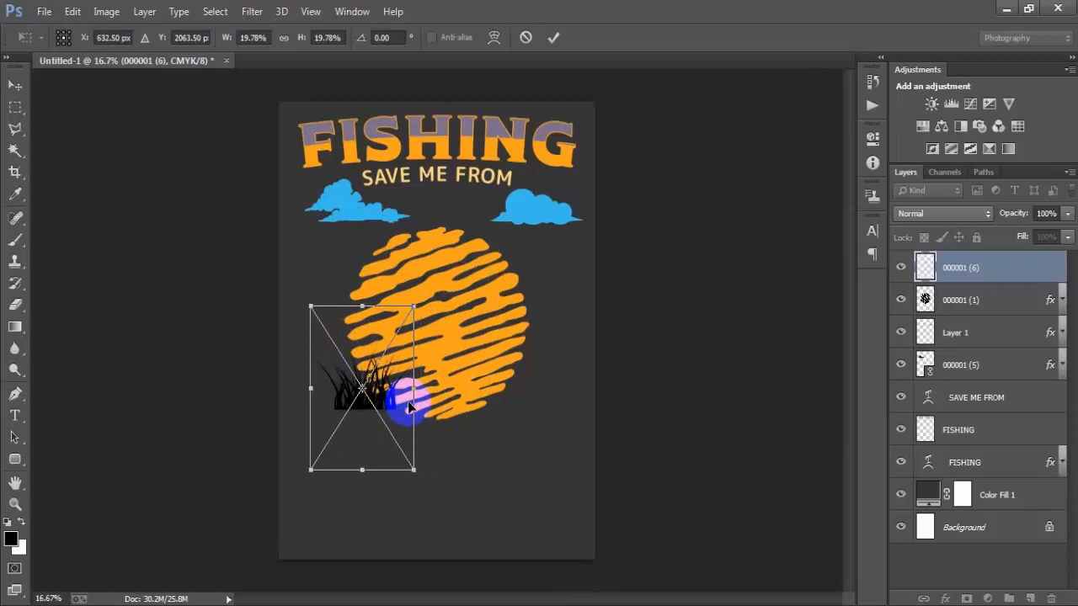
{"action": "left_click", "coordinate": [553, 37]}
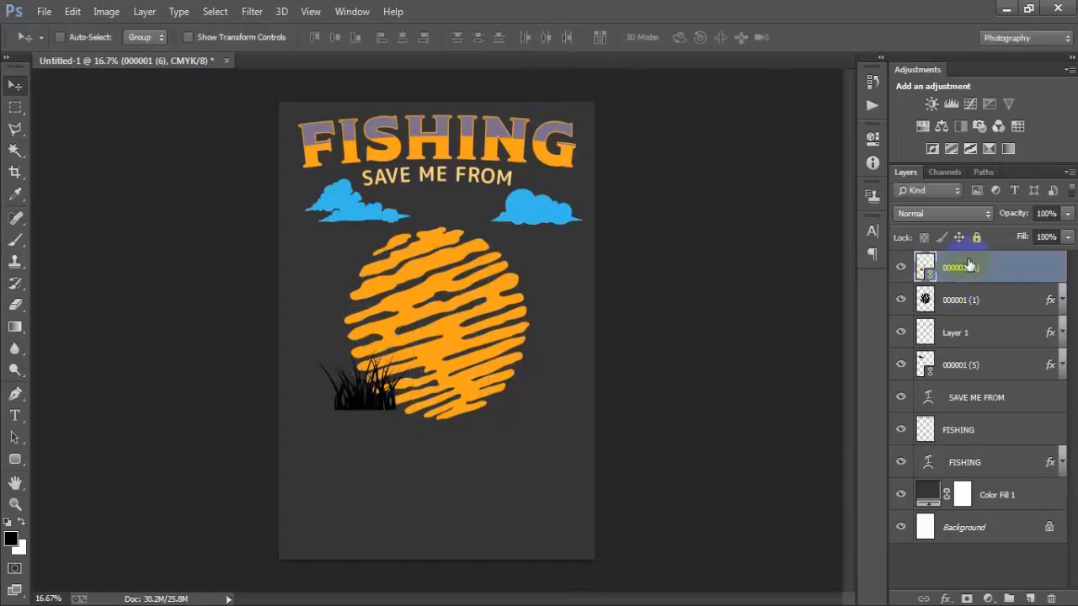
- Apply a Color Overlay of 7d708c, sampled from the FISHING title's purple, to the grass layer and collapse its effects list
{"action": "double_click", "coordinate": [1025, 269]}
{"action": "left_click", "coordinate": [547, 248]}
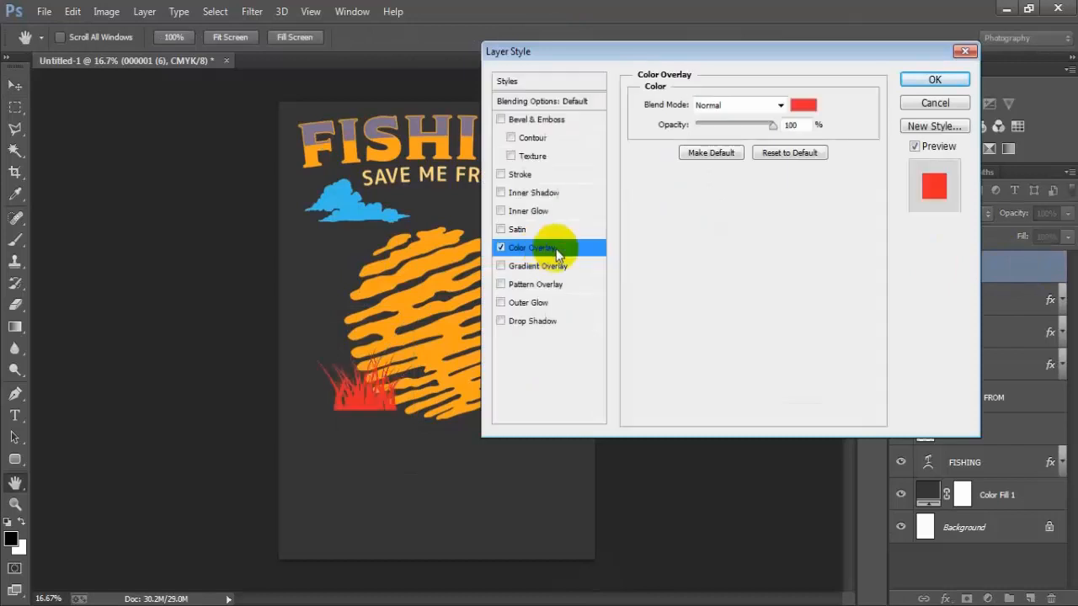
{"action": "left_click", "coordinate": [799, 105]}
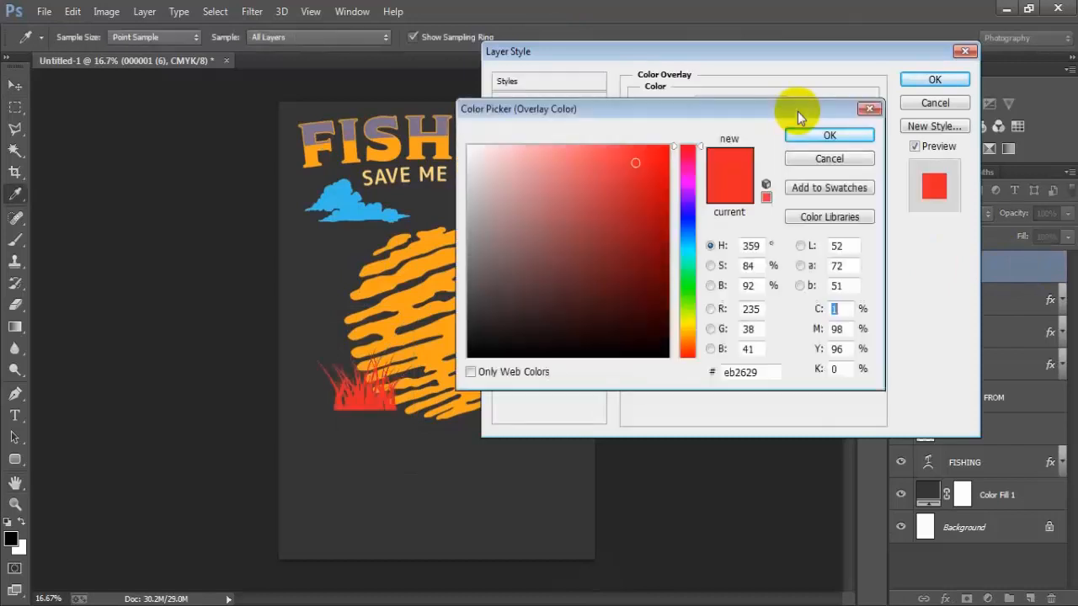
{"action": "left_click", "coordinate": [310, 129]}
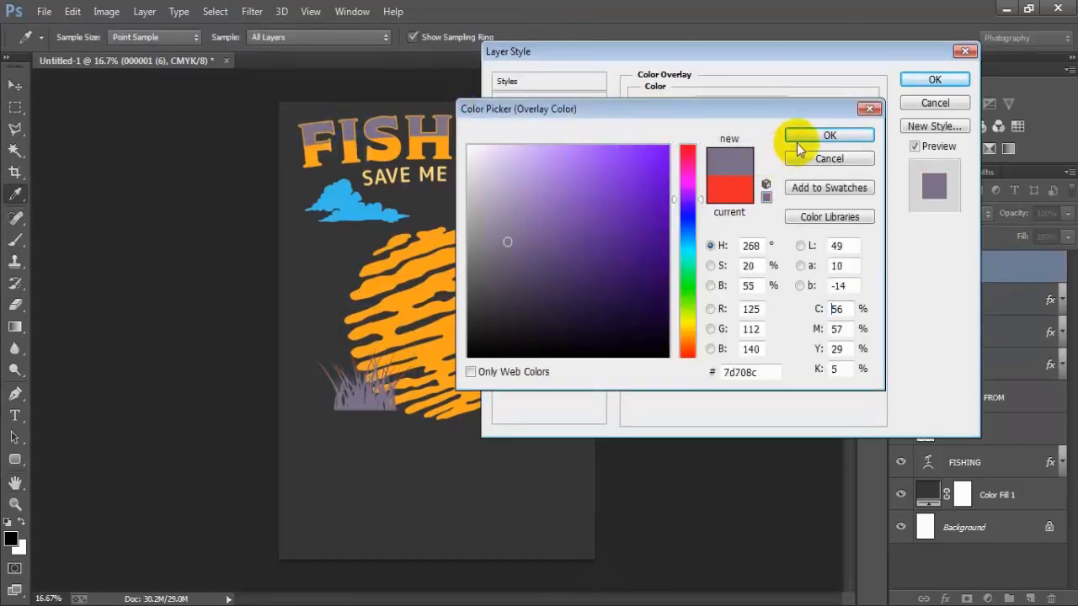
{"action": "left_click", "coordinate": [799, 137]}
{"action": "left_click", "coordinate": [933, 79]}
{"action": "left_click", "coordinate": [1061, 268]}
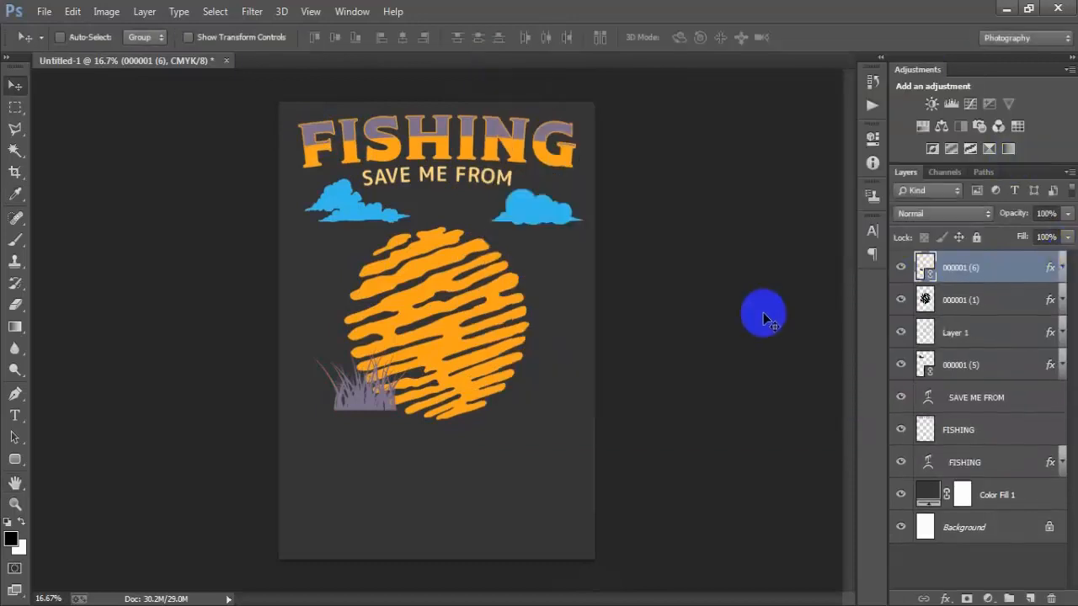
- Duplicate the grass layer and move the copy level to the striped circle's lower right edge
{"action": "key", "text": "ctrl+j"}
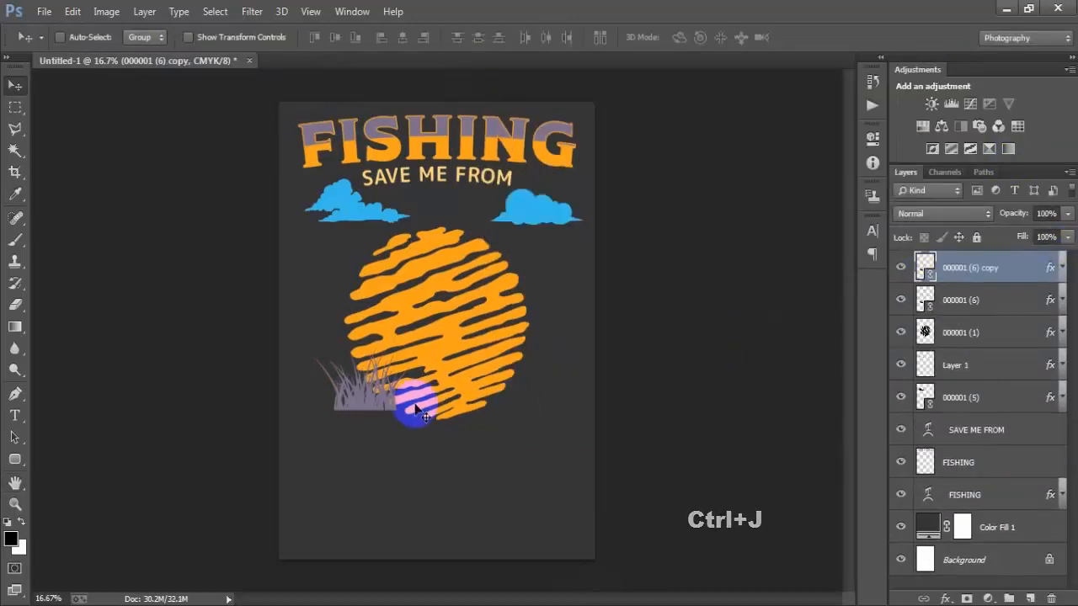
{"action": "left_click_drag", "start_coordinate": [384, 397], "coordinate": [536, 401]}
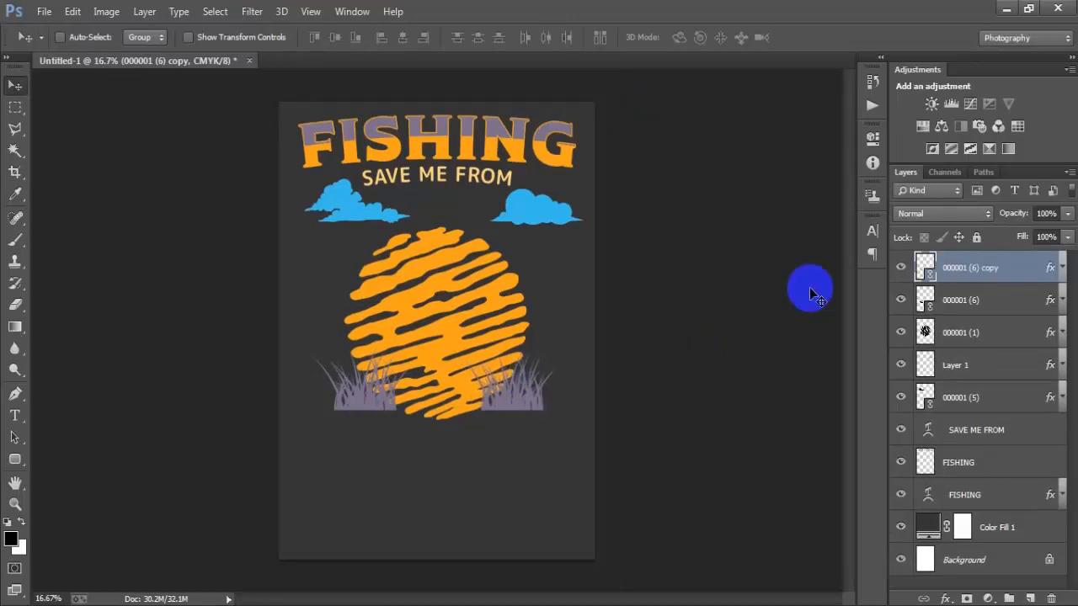
{"action": "left_click", "coordinate": [44, 11]}
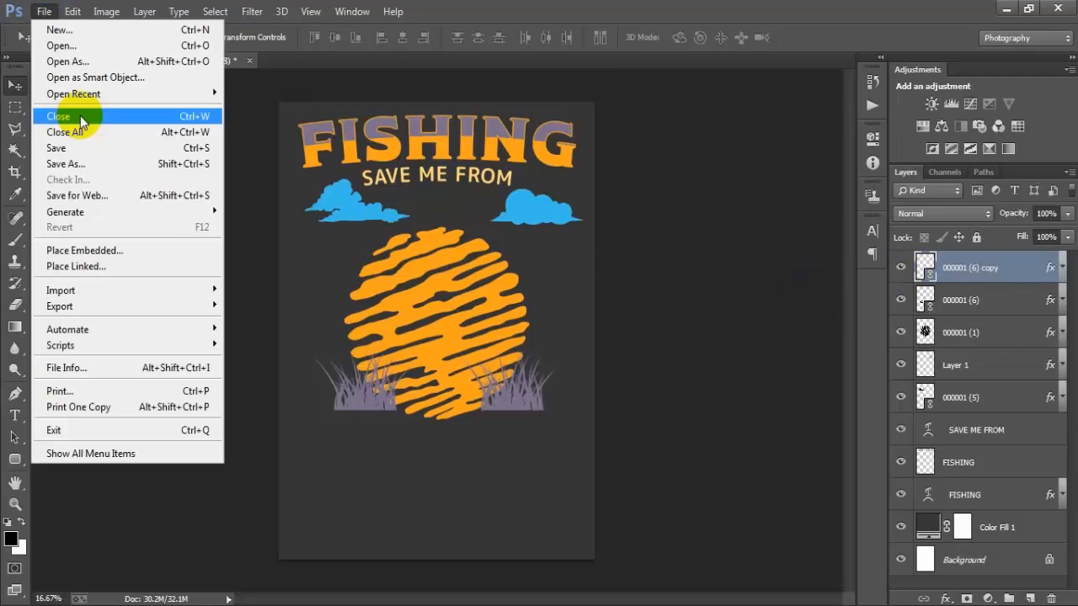
{"action": "left_click", "coordinate": [97, 267]}
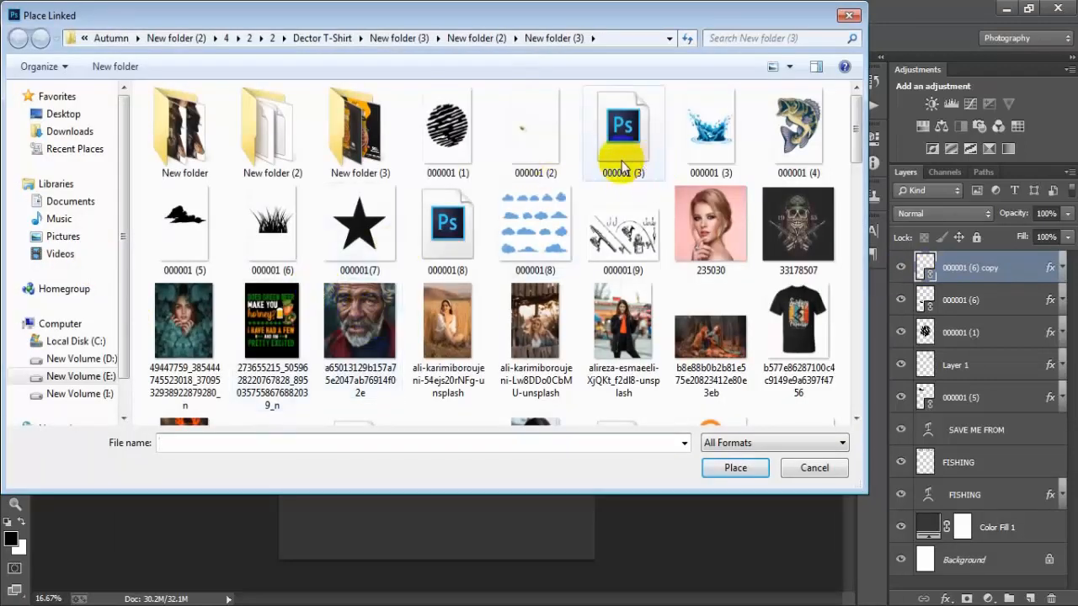
{"action": "left_click", "coordinate": [621, 165]}
{"action": "left_click", "coordinate": [813, 468]}
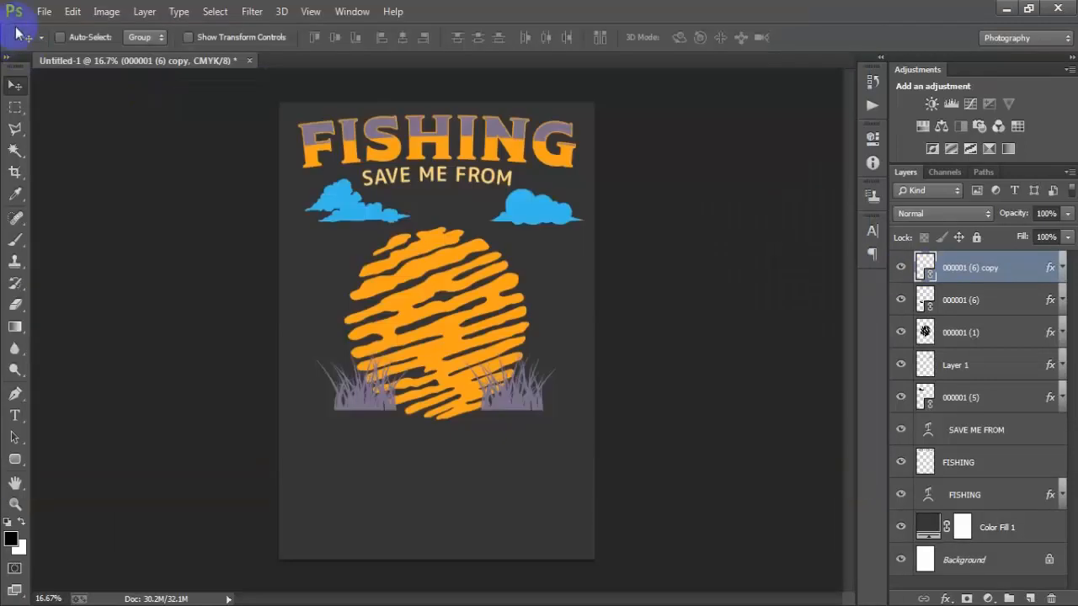
- Open 000001 (3).eps, rasterized at a resolution of 300 pixels/inch in CMYK Color
{"action": "left_click", "coordinate": [44, 11]}
{"action": "left_click", "coordinate": [48, 41]}
{"action": "double_click", "coordinate": [636, 169]}
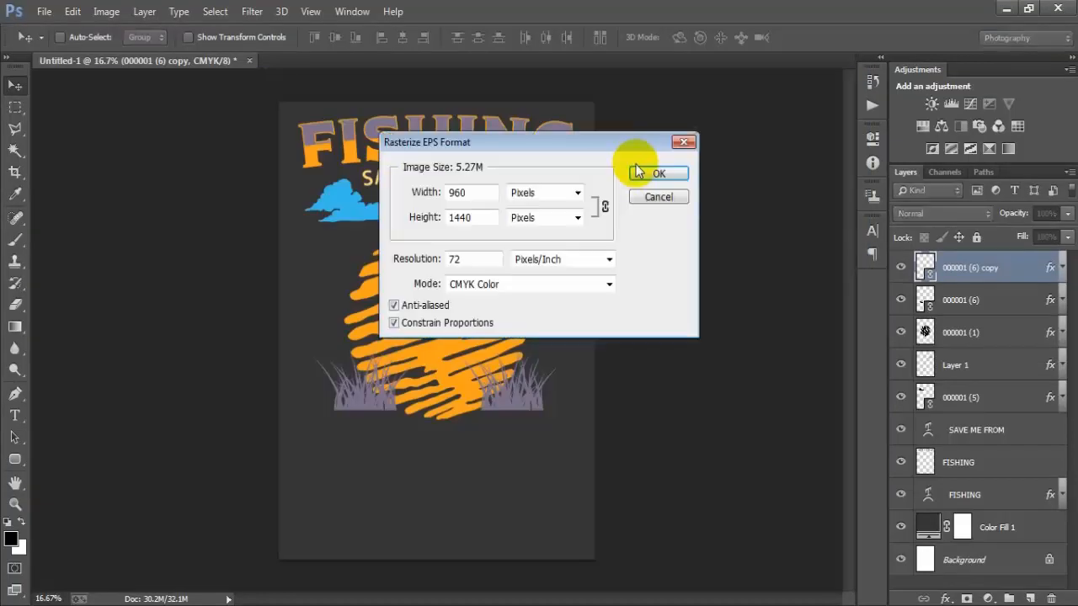
{"action": "double_click", "coordinate": [461, 260]}
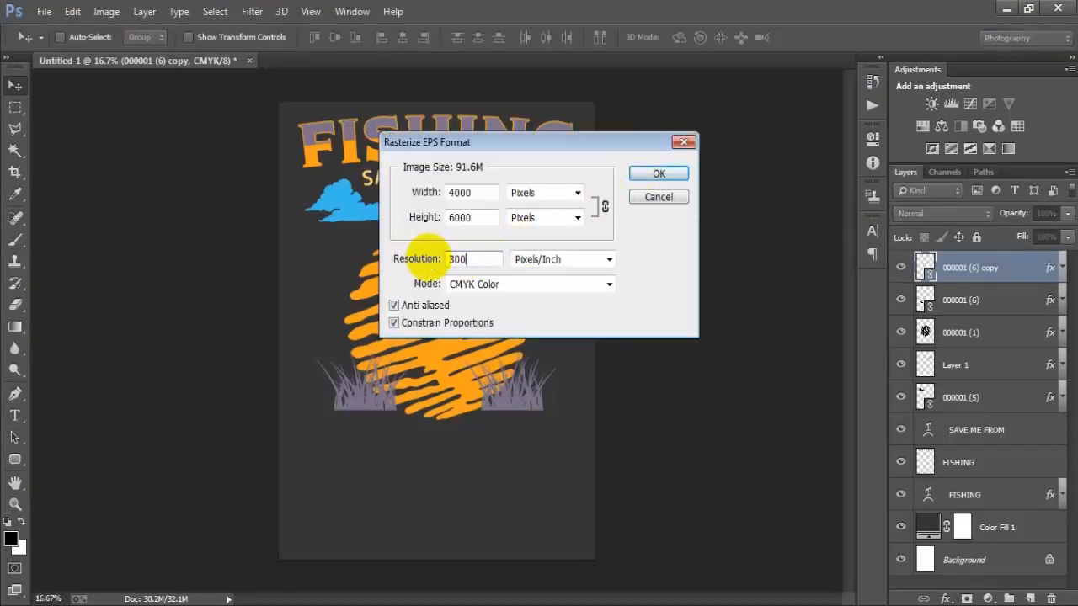
{"action": "key", "text": "Return"}
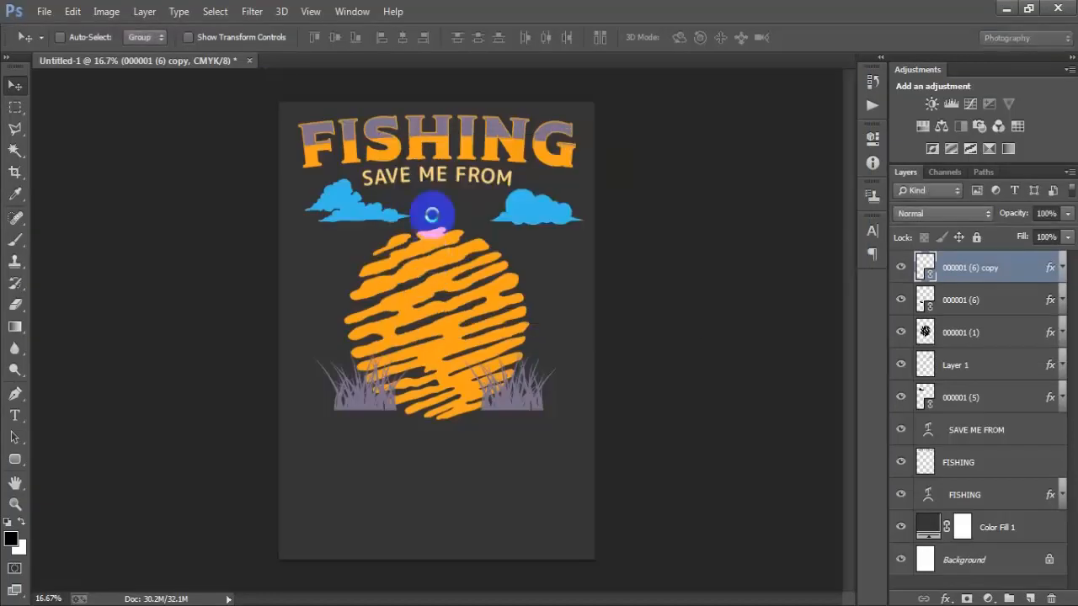
- Copy the water splash from 000001 (3).eps into the Untitled-1 poster and close the EPS document
{"action": "left_click_drag", "start_coordinate": [240, 67], "coordinate": [396, 69]}
{"action": "left_click_drag", "start_coordinate": [441, 319], "coordinate": [455, 274]}
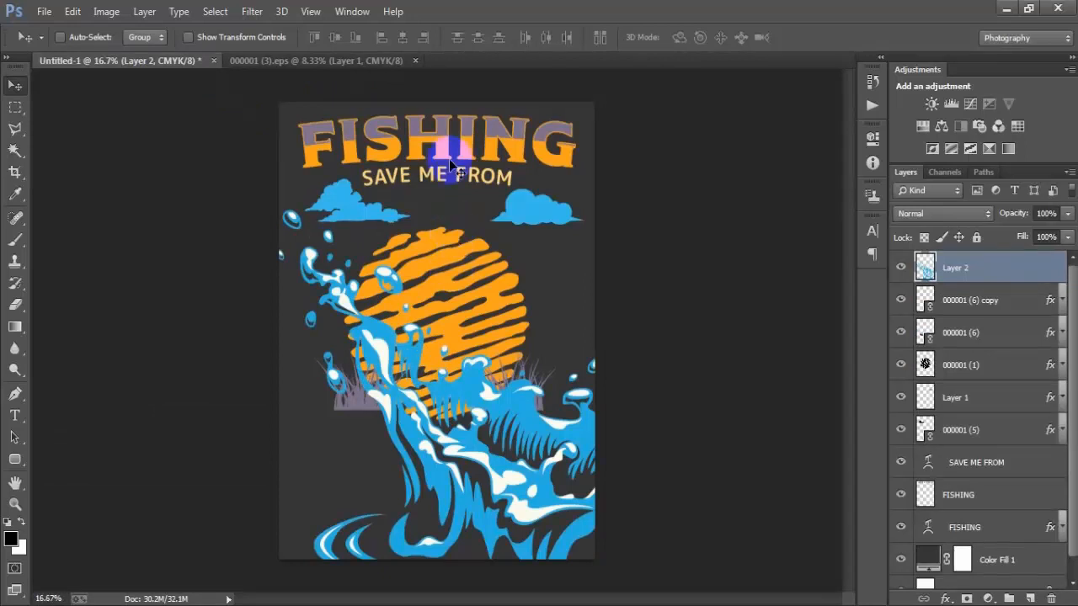
{"action": "left_click", "coordinate": [420, 62]}
{"action": "left_click", "coordinate": [542, 244]}
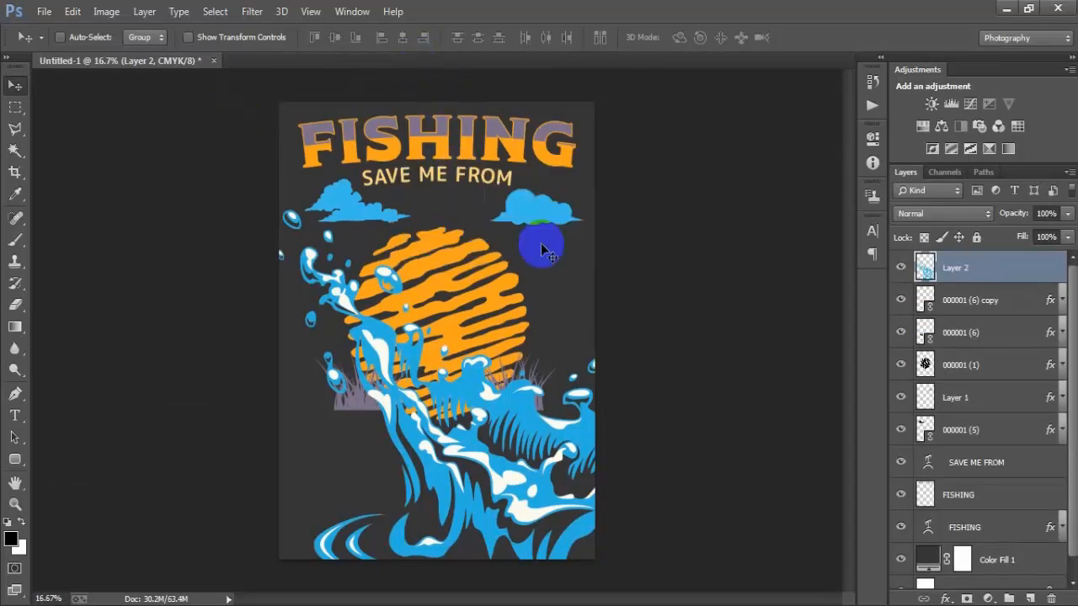
- Scale the water splash to about 41.6% and position it over the striped circle's lower edge, between the grass clumps
{"action": "key", "text": "ctrl+t"}
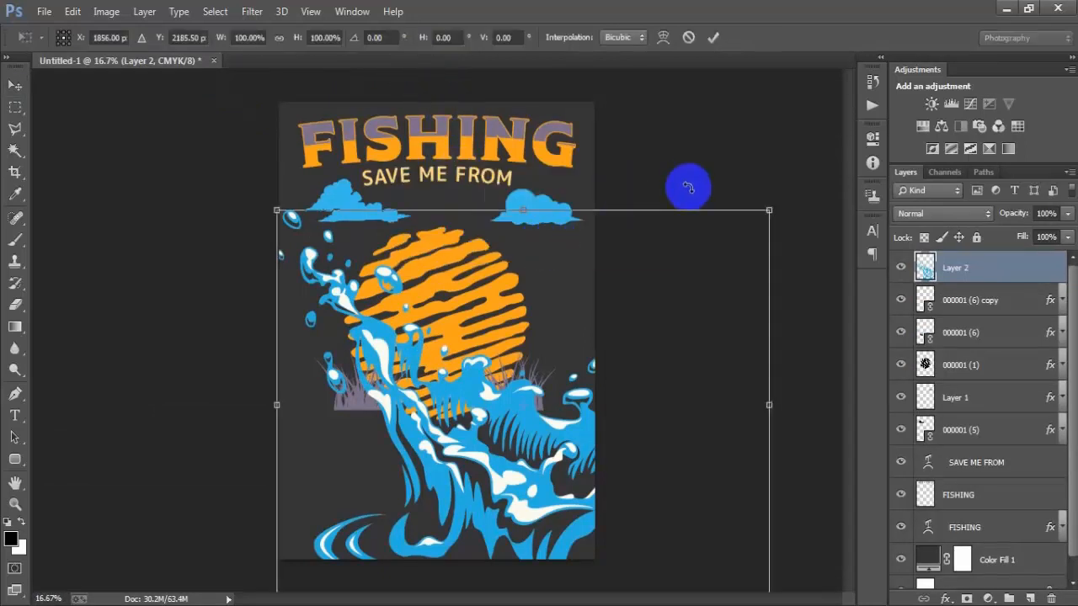
{"action": "left_click_drag", "start_coordinate": [769, 209], "coordinate": [654, 306]}
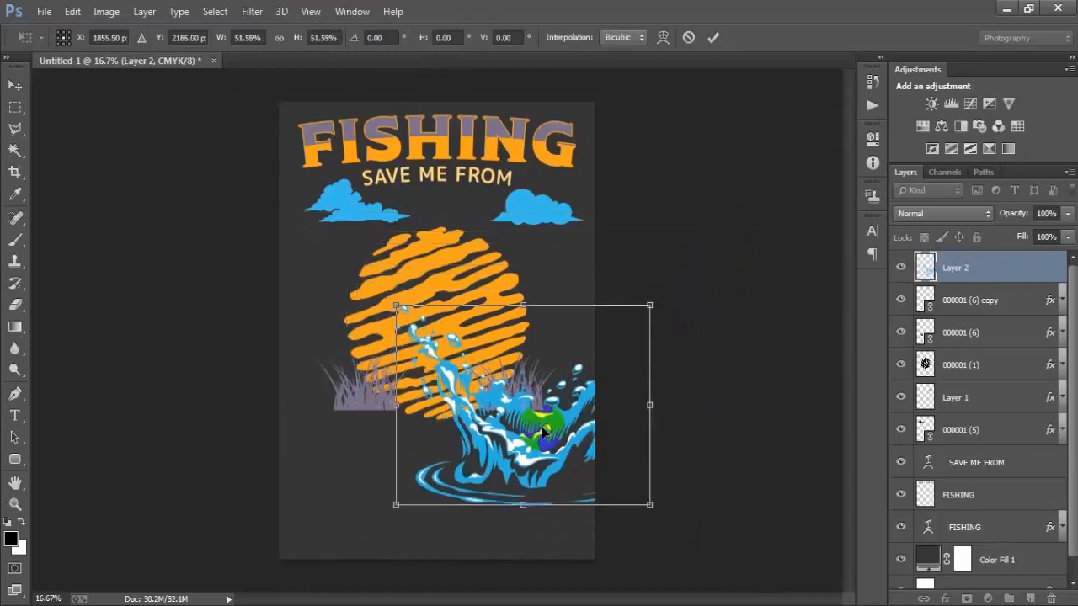
{"action": "left_click_drag", "start_coordinate": [561, 428], "coordinate": [462, 446]}
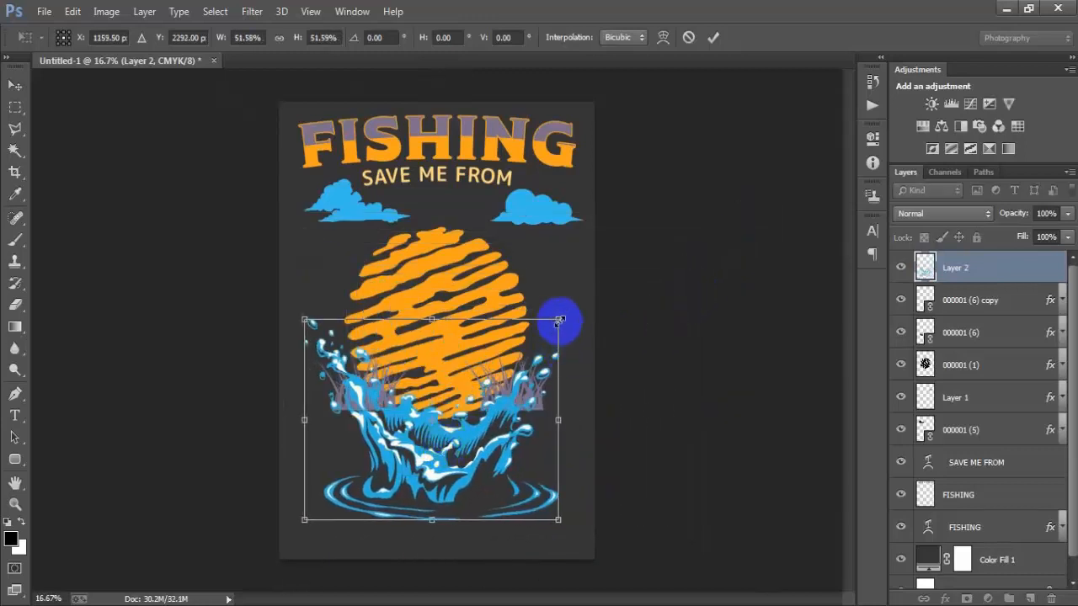
{"action": "left_click_drag", "start_coordinate": [572, 320], "coordinate": [532, 341]}
{"action": "left_click_drag", "start_coordinate": [467, 487], "coordinate": [460, 478]}
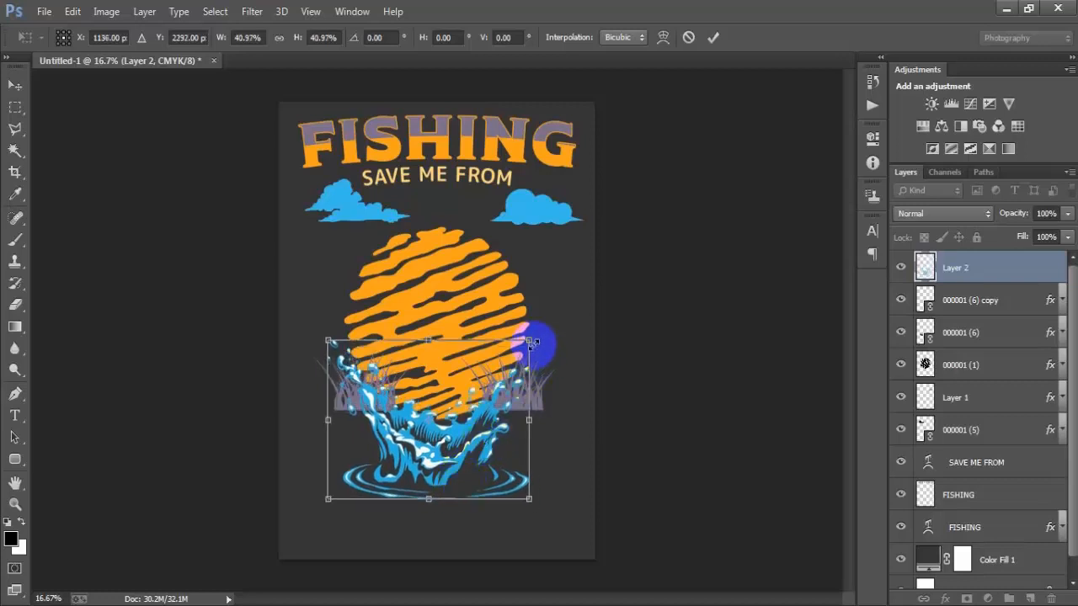
{"action": "left_click_drag", "start_coordinate": [530, 342], "coordinate": [535, 341]}
{"action": "left_click_drag", "start_coordinate": [536, 342], "coordinate": [533, 341]}
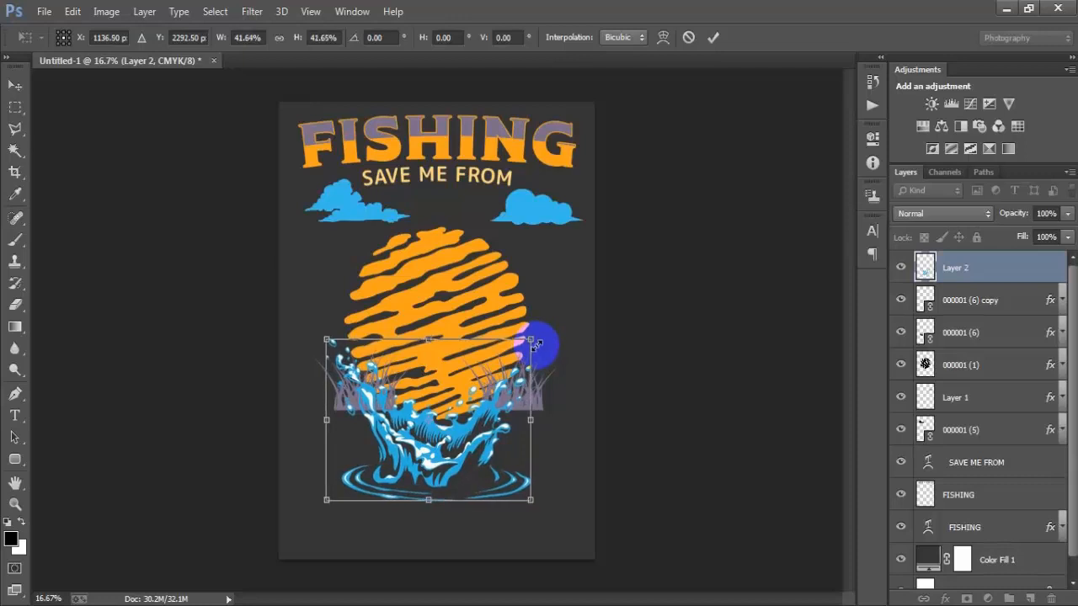
{"action": "key", "text": "Return"}
- Center the water splash layer horizontally on the Background layer
{"action": "scroll", "coordinate": [968, 420], "scroll_direction": "down", "scroll_amount": 1}
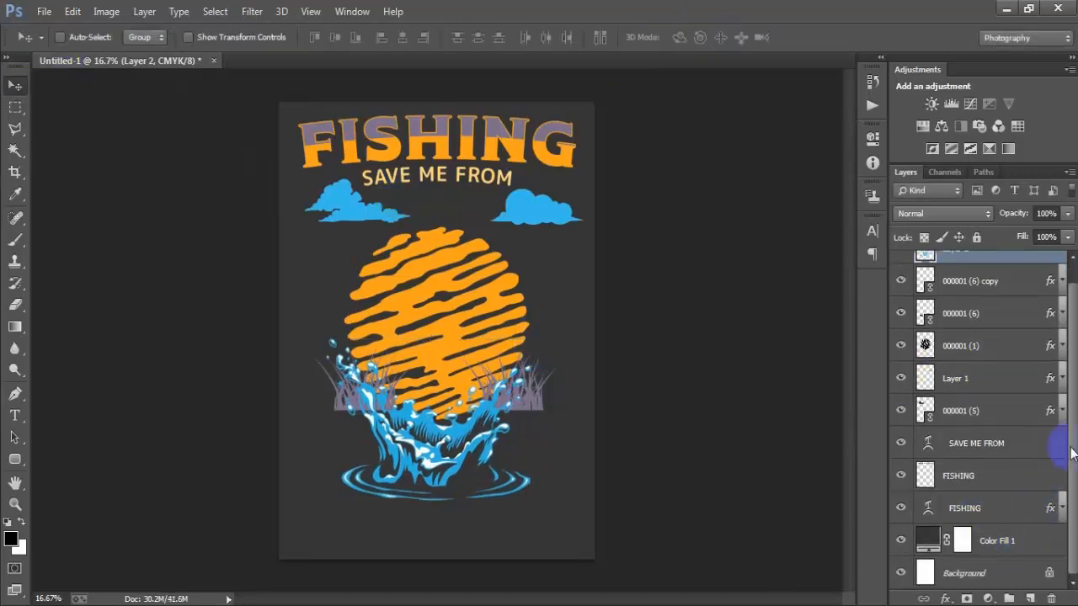
{"action": "left_click", "coordinate": [993, 576], "text": "ctrl"}
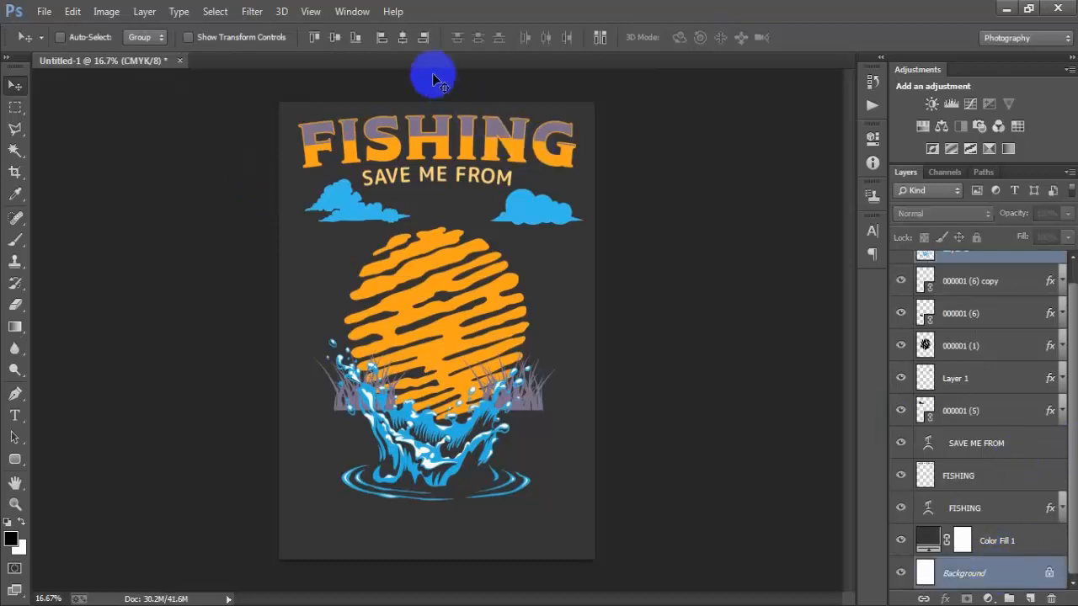
{"action": "left_click", "coordinate": [403, 37]}
{"action": "scroll", "coordinate": [943, 346], "scroll_direction": "up", "scroll_amount": 1}
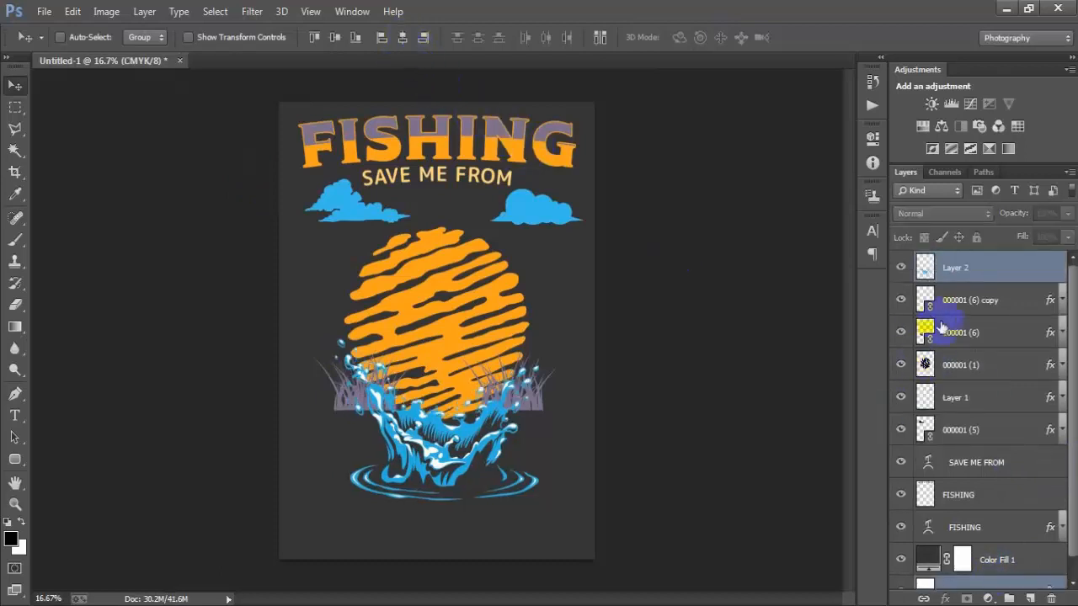
- Place the fish image 000001 (4) as a linked image above the water splash layer
{"action": "left_click", "coordinate": [973, 267]}
{"action": "left_click", "coordinate": [52, 15]}
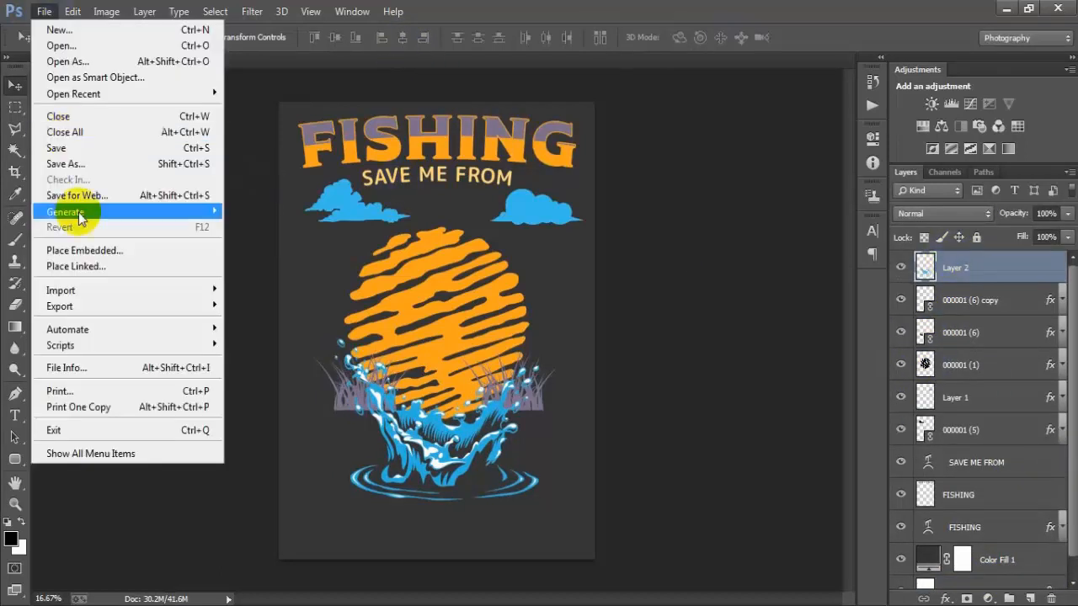
{"action": "left_click", "coordinate": [51, 265]}
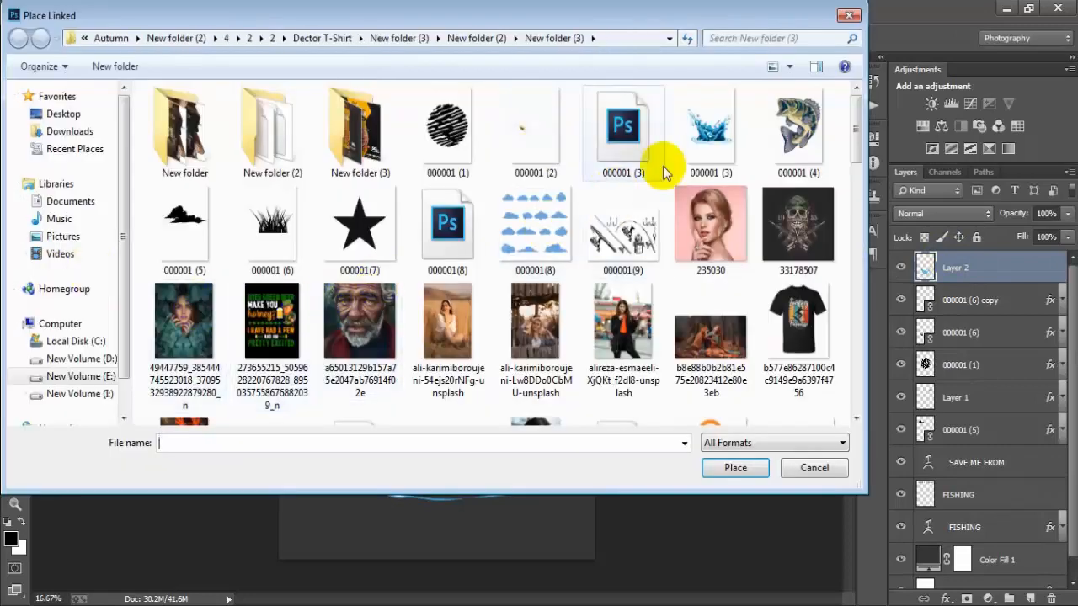
{"action": "left_click", "coordinate": [787, 156]}
{"action": "left_click", "coordinate": [721, 469]}
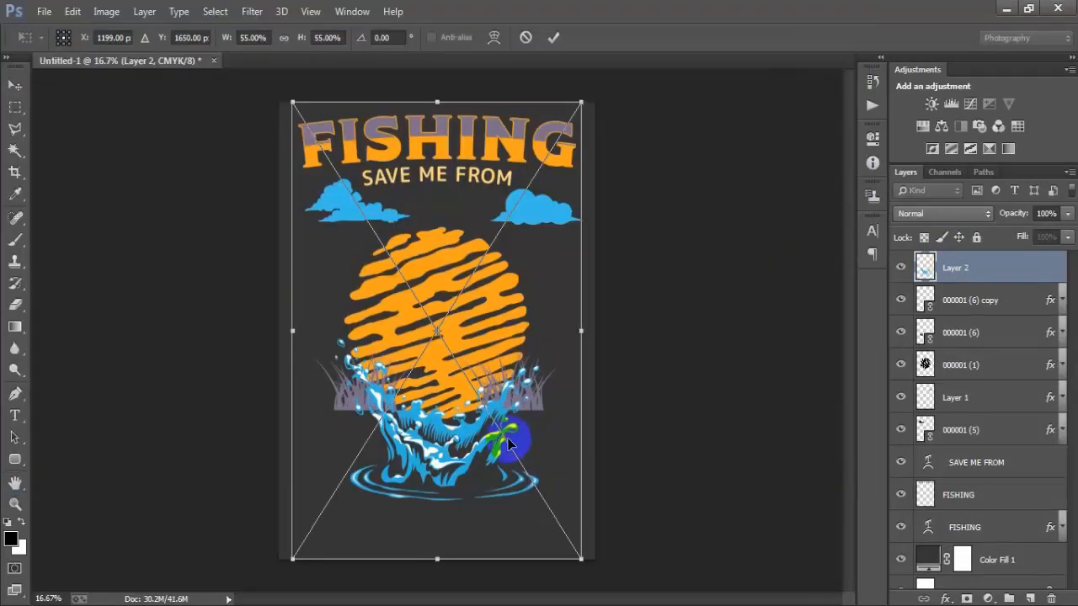
- Scale the fish to about 33.9%, rotate it -2.65°, and position it over the striped circle with its tail in the splash
{"action": "left_click_drag", "start_coordinate": [584, 562], "coordinate": [533, 483]}
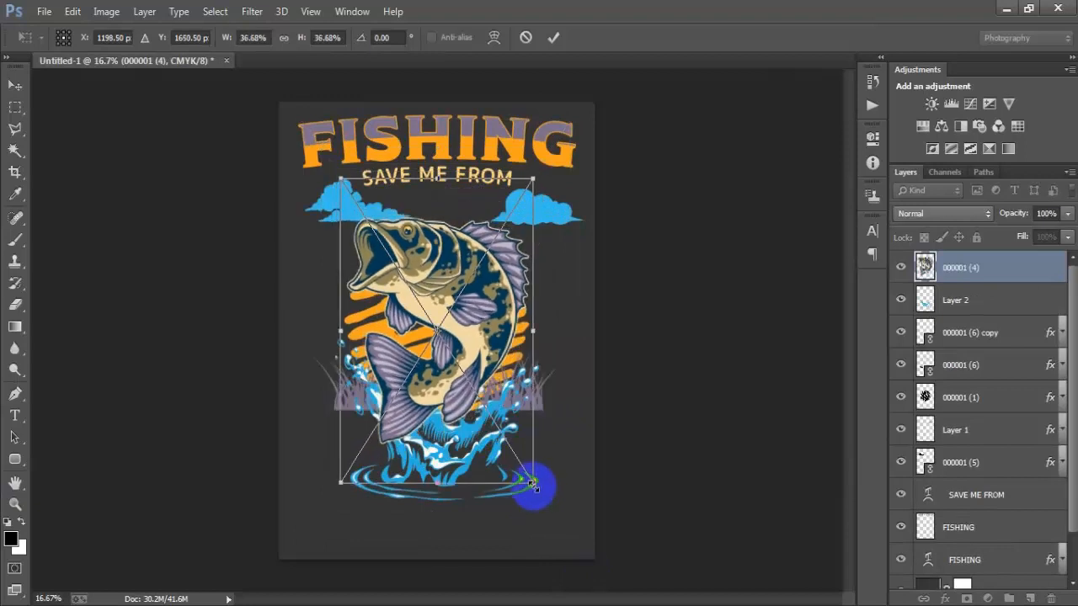
{"action": "left_click_drag", "start_coordinate": [556, 532], "coordinate": [571, 481]}
{"action": "left_click_drag", "start_coordinate": [486, 354], "coordinate": [490, 369]}
{"action": "left_click_drag", "start_coordinate": [537, 487], "coordinate": [537, 495]}
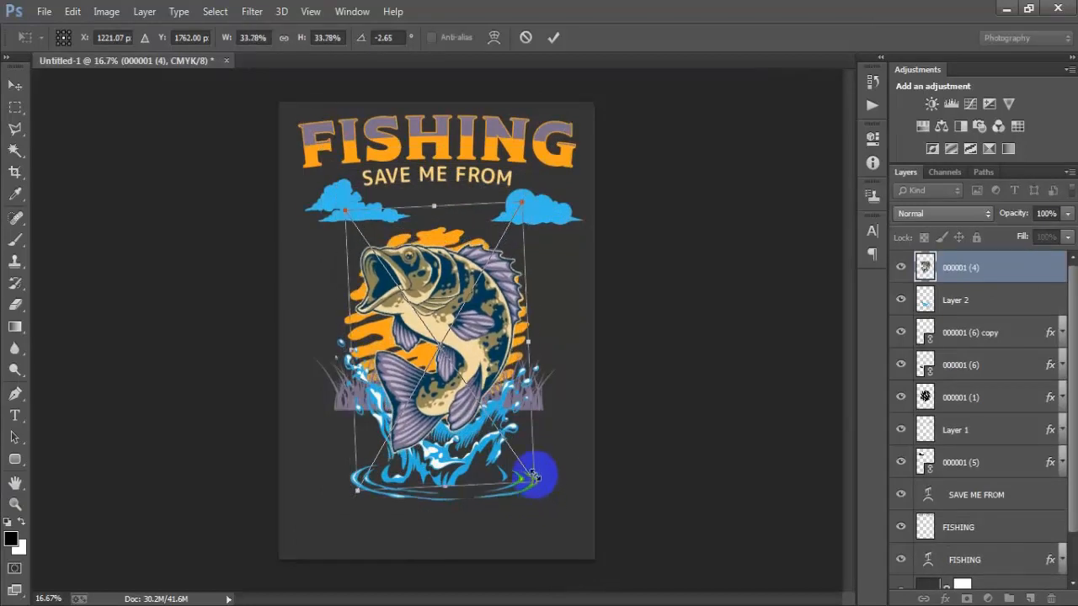
{"action": "left_click_drag", "start_coordinate": [476, 371], "coordinate": [478, 381]}
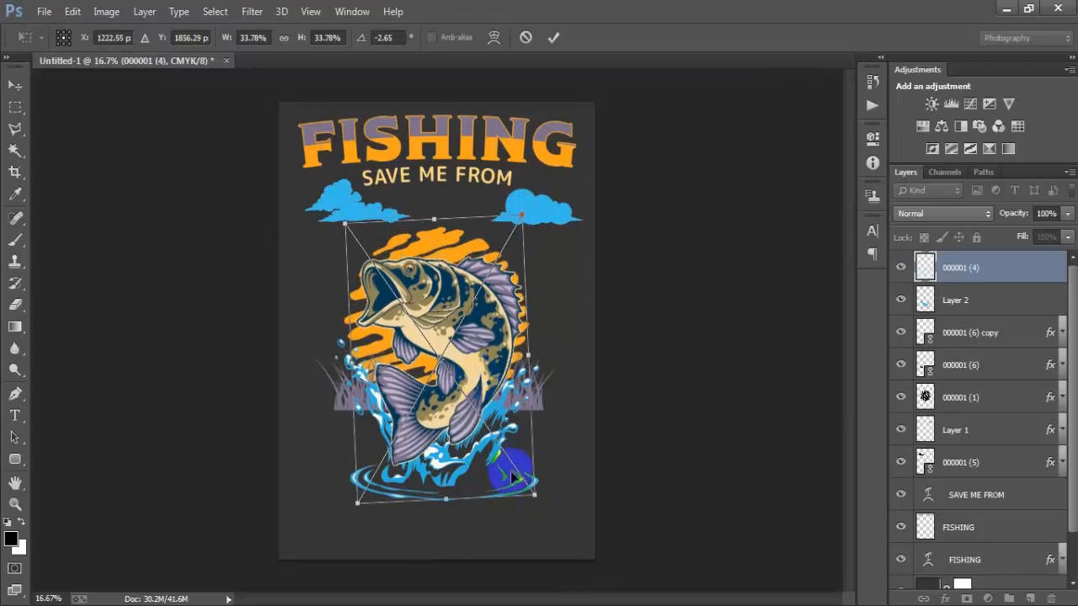
{"action": "left_click_drag", "start_coordinate": [535, 494], "coordinate": [541, 498]}
{"action": "left_click_drag", "start_coordinate": [495, 405], "coordinate": [502, 395]}
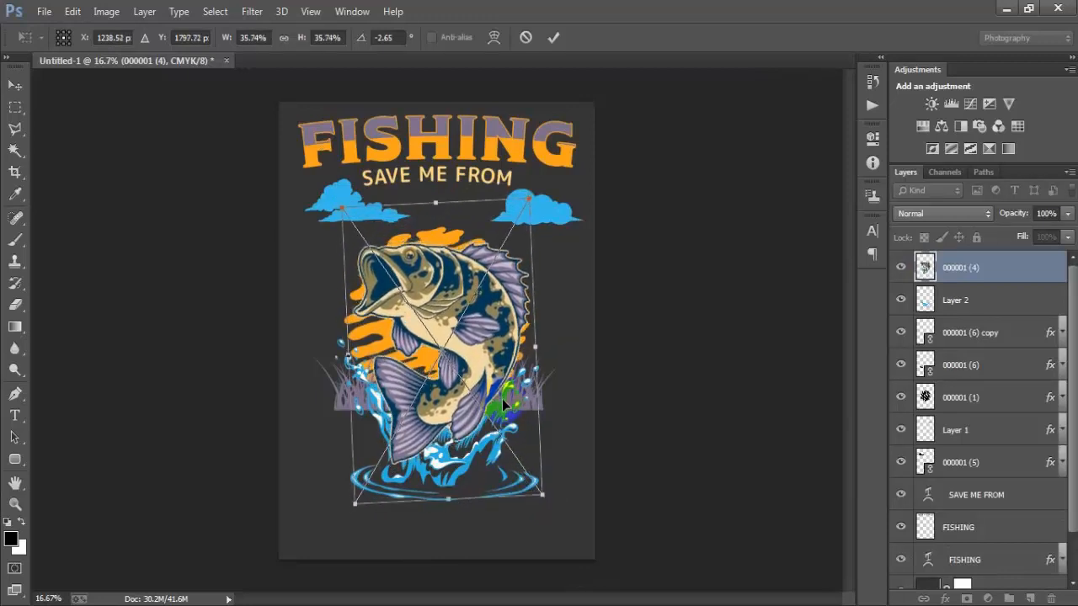
{"action": "left_click_drag", "start_coordinate": [541, 497], "coordinate": [536, 487]}
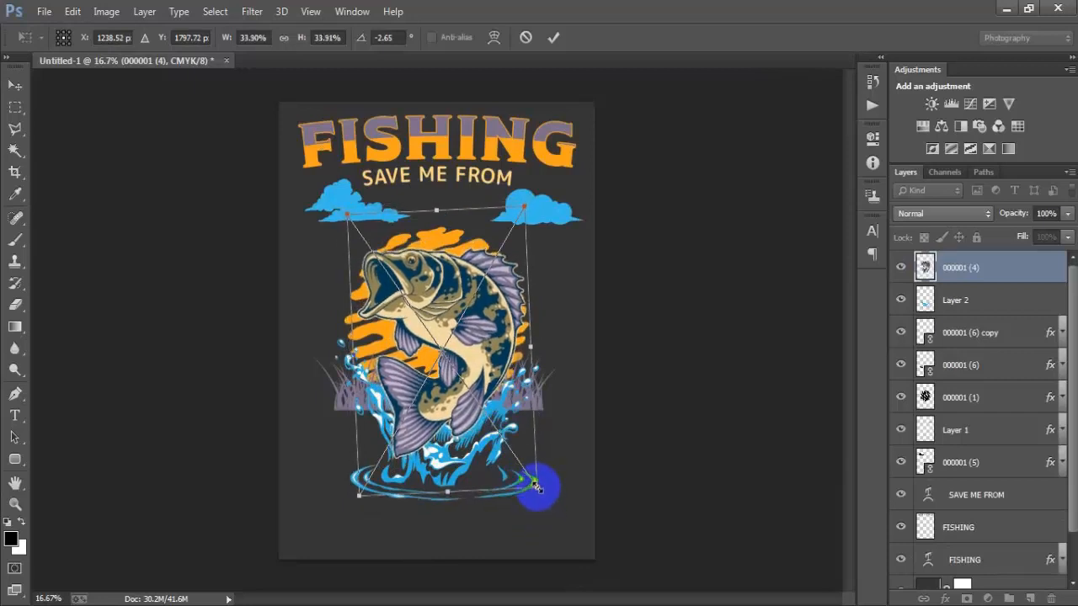
{"action": "left_click", "coordinate": [553, 37]}
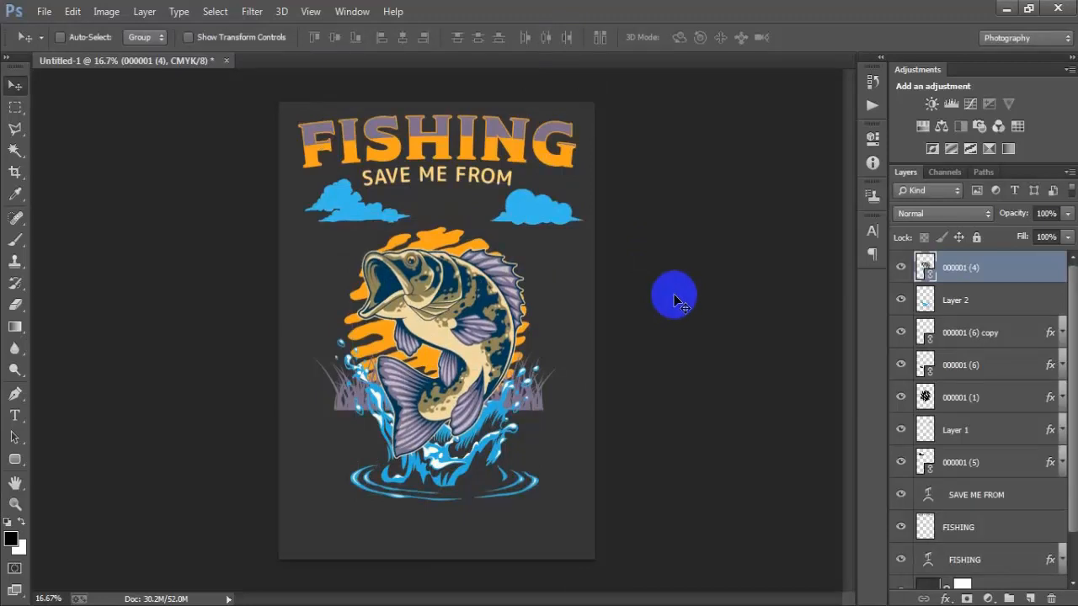
- Enlarge the orange striped circle to about 110% around its center, behind the fish
{"action": "left_click", "coordinate": [970, 402]}
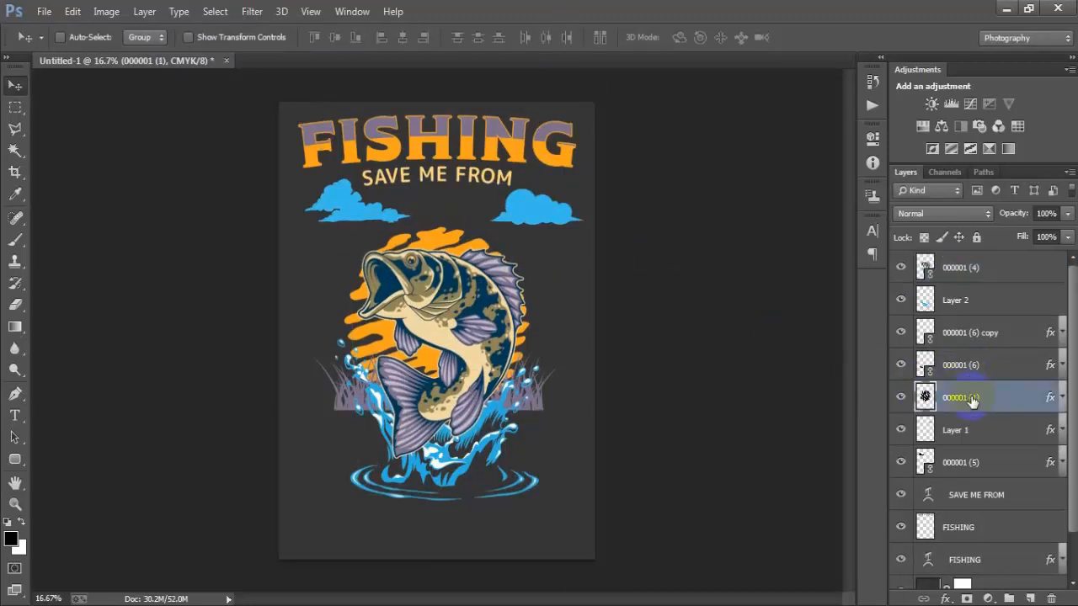
{"action": "key", "text": "ctrl+t"}
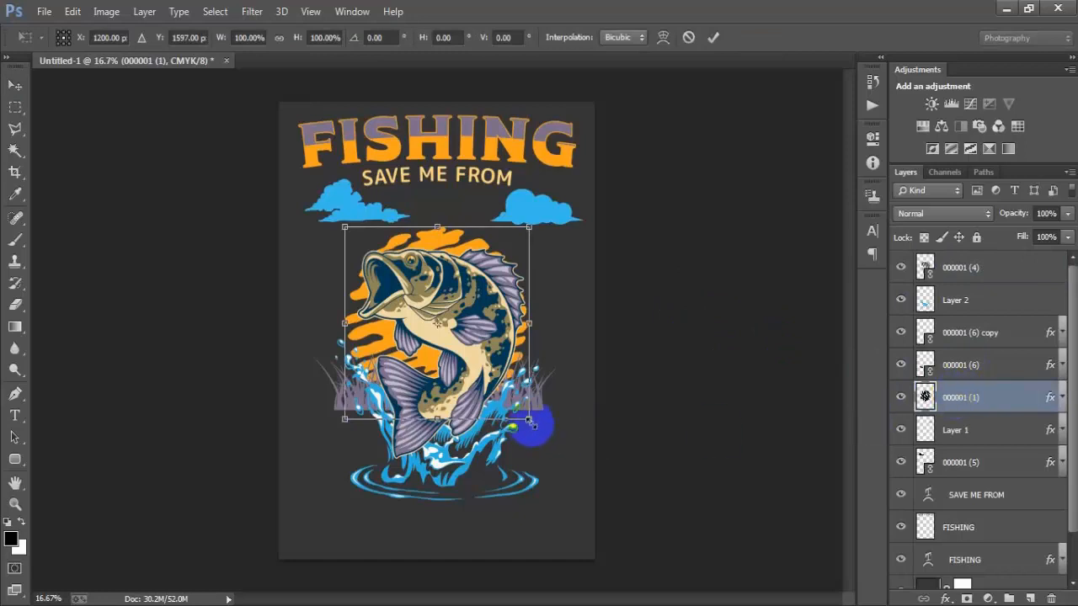
{"action": "left_click_drag", "start_coordinate": [529, 418], "coordinate": [545, 429]}
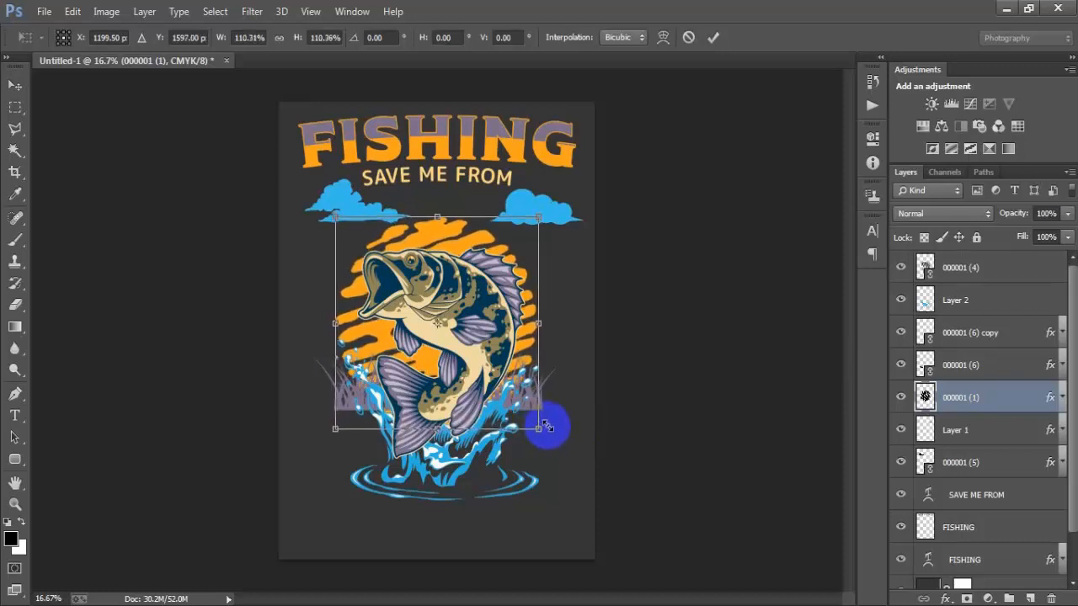
{"action": "left_click", "coordinate": [713, 37]}
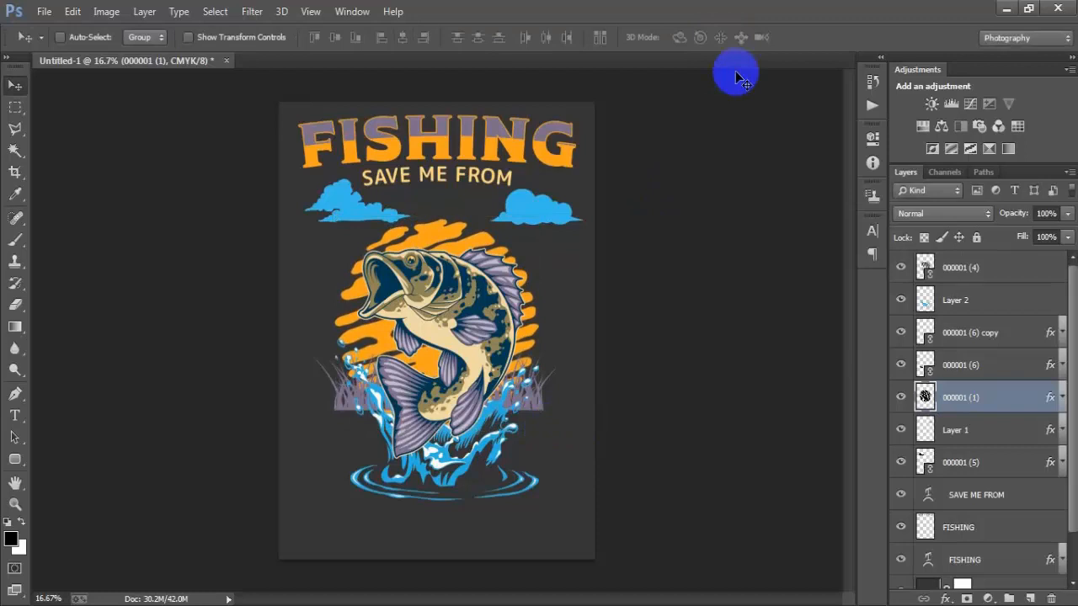
- Place the fishing lure image 000001 (2) as a linked image above the fish layer
{"action": "left_click", "coordinate": [960, 268]}
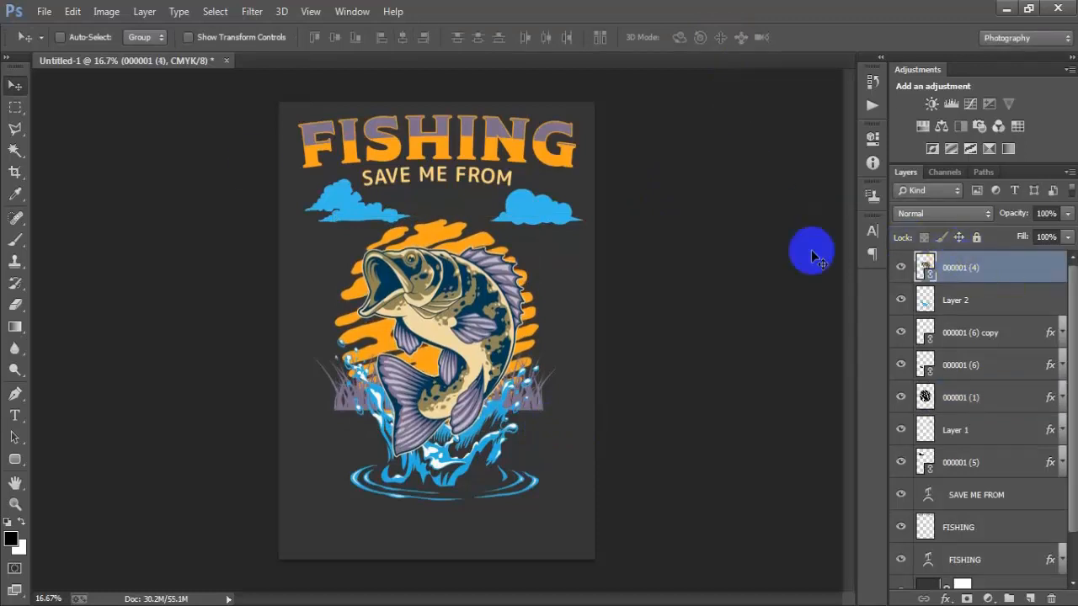
{"action": "left_click", "coordinate": [43, 11]}
{"action": "left_click", "coordinate": [97, 266]}
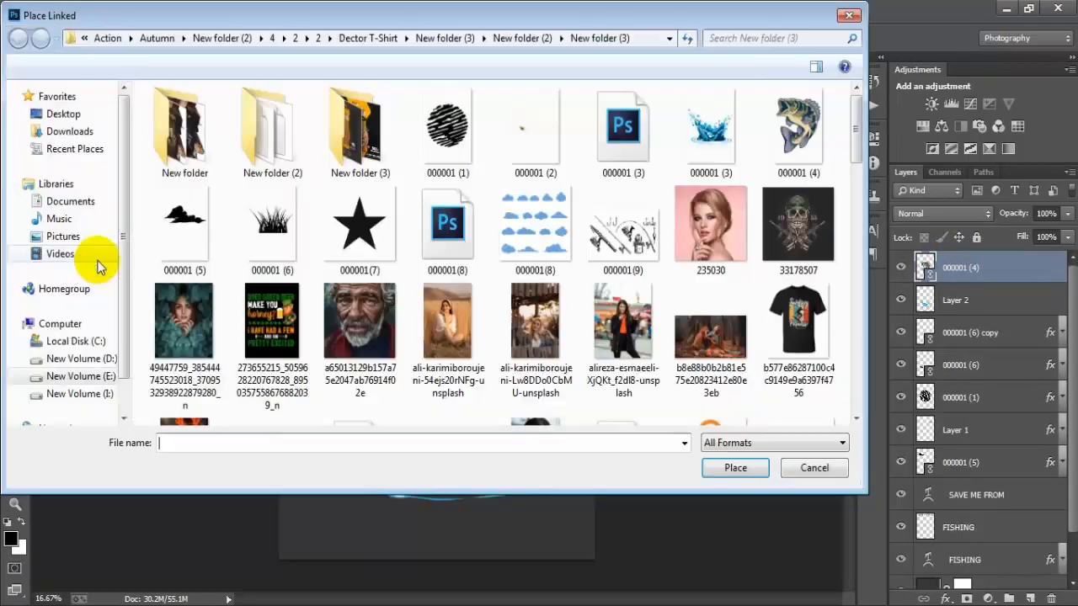
{"action": "left_click", "coordinate": [548, 156]}
{"action": "left_click", "coordinate": [730, 469]}
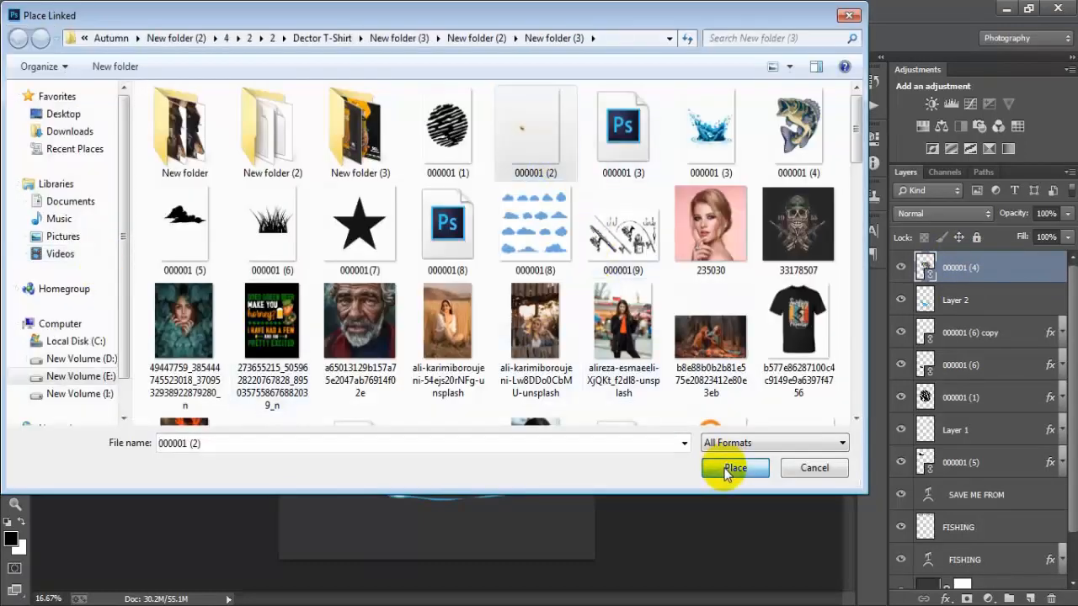
- Scale the lure to about 47% width and 45.3% height, with the bait positioned at the fish's open mouth
{"action": "left_click_drag", "start_coordinate": [566, 518], "coordinate": [546, 330]}
{"action": "left_click_drag", "start_coordinate": [587, 457], "coordinate": [560, 428]}
{"action": "left_click_drag", "start_coordinate": [526, 381], "coordinate": [519, 379]}
{"action": "mouse_move", "coordinate": [551, 445]}
{"action": "left_mouse_down"}
{"action": "mouse_move", "coordinate": [559, 453]}
{"action": "mouse_move", "coordinate": [552, 443]}
{"action": "left_mouse_up"}
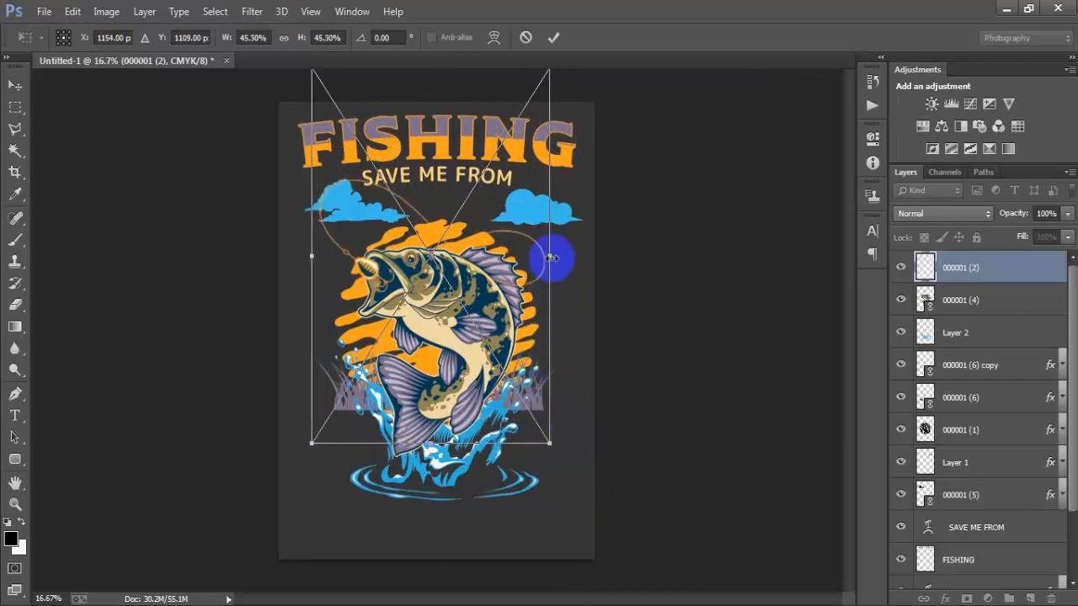
{"action": "left_click_drag", "start_coordinate": [550, 255], "coordinate": [557, 258]}
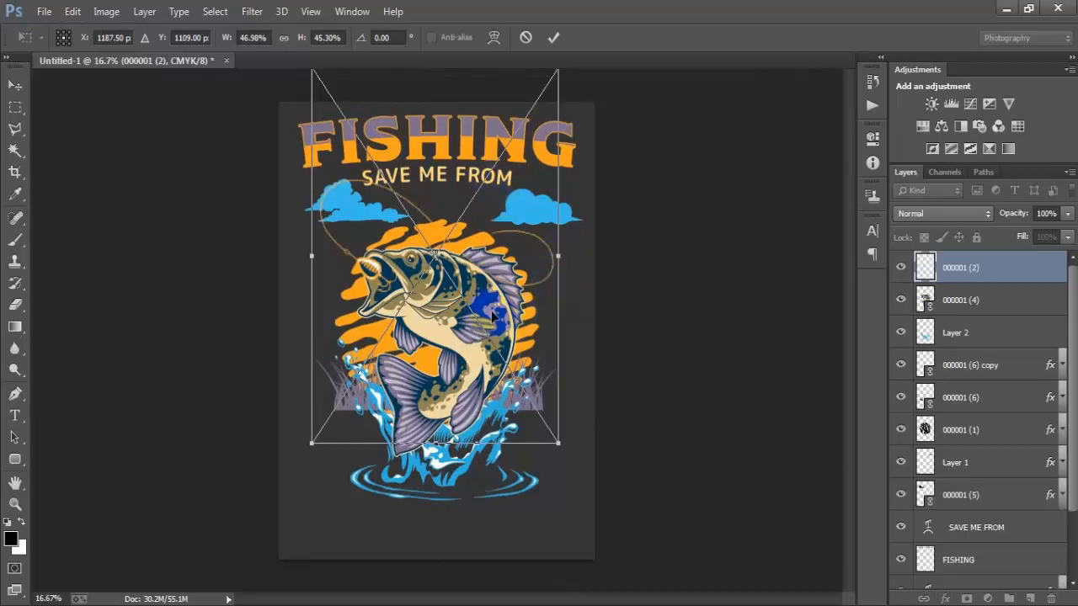
{"action": "key", "text": "Return"}
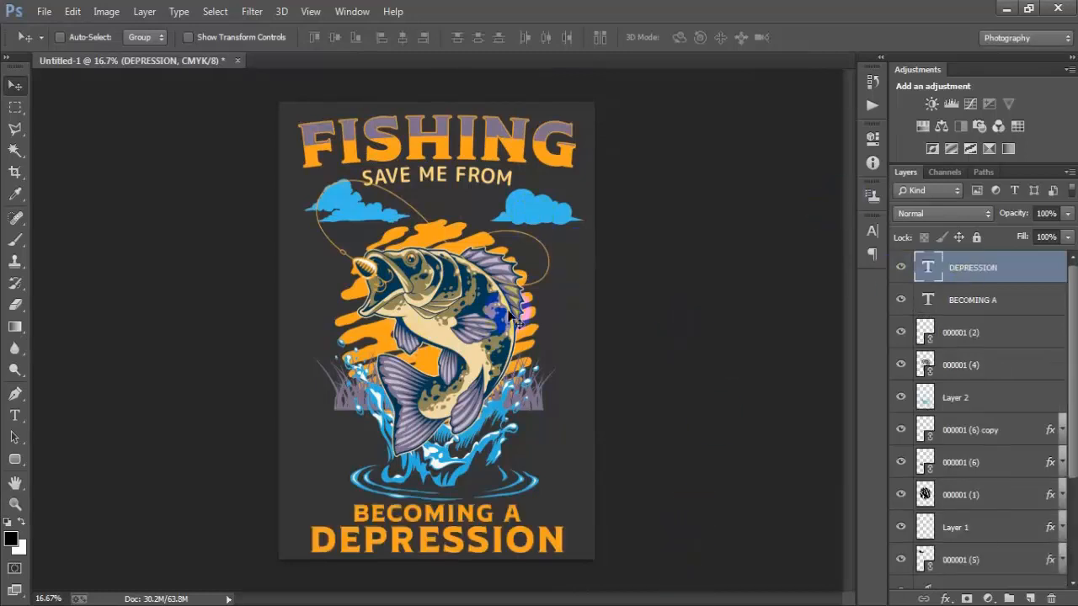
- Hide and reshow the DEPRESSION and BECOMING A text layers to check them, and review the rest of the layer stack
{"action": "left_click", "coordinate": [901, 267]}
{"action": "left_click", "coordinate": [901, 268]}
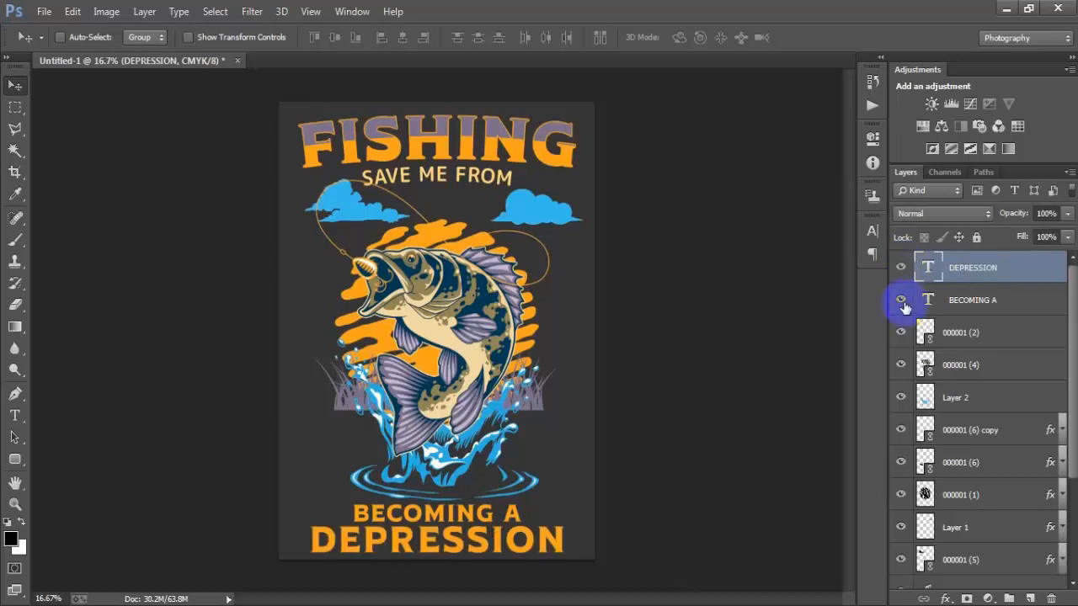
{"action": "left_click", "coordinate": [900, 300]}
{"action": "left_click", "coordinate": [900, 300]}
{"action": "scroll", "coordinate": [1002, 435], "scroll_direction": "down", "scroll_amount": 3}
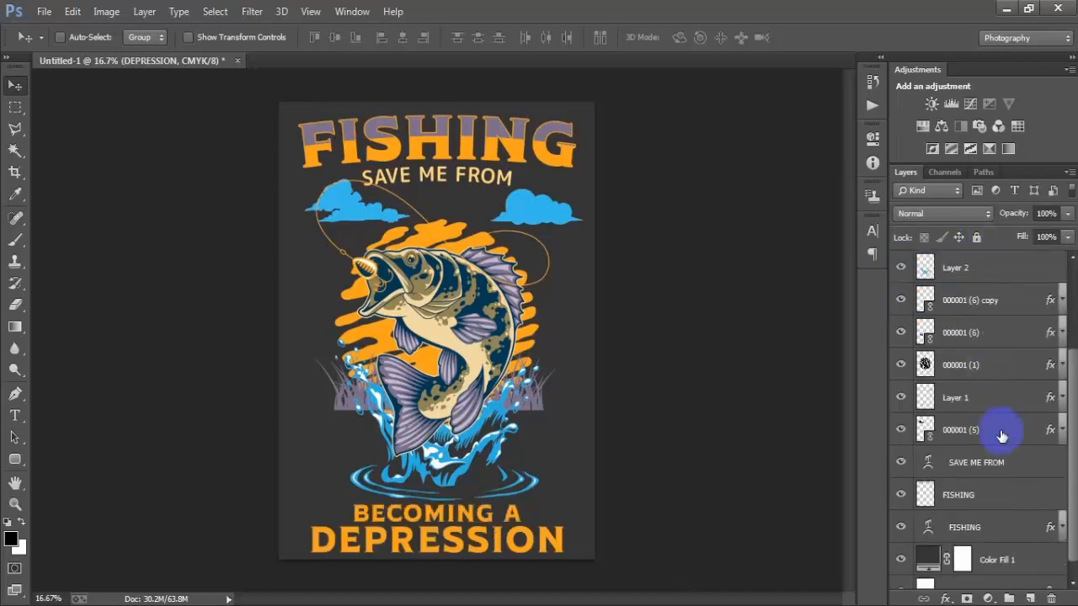
{"action": "scroll", "coordinate": [994, 435], "scroll_direction": "down", "scroll_amount": 1}
{"action": "scroll", "coordinate": [983, 437], "scroll_direction": "up", "scroll_amount": 3}
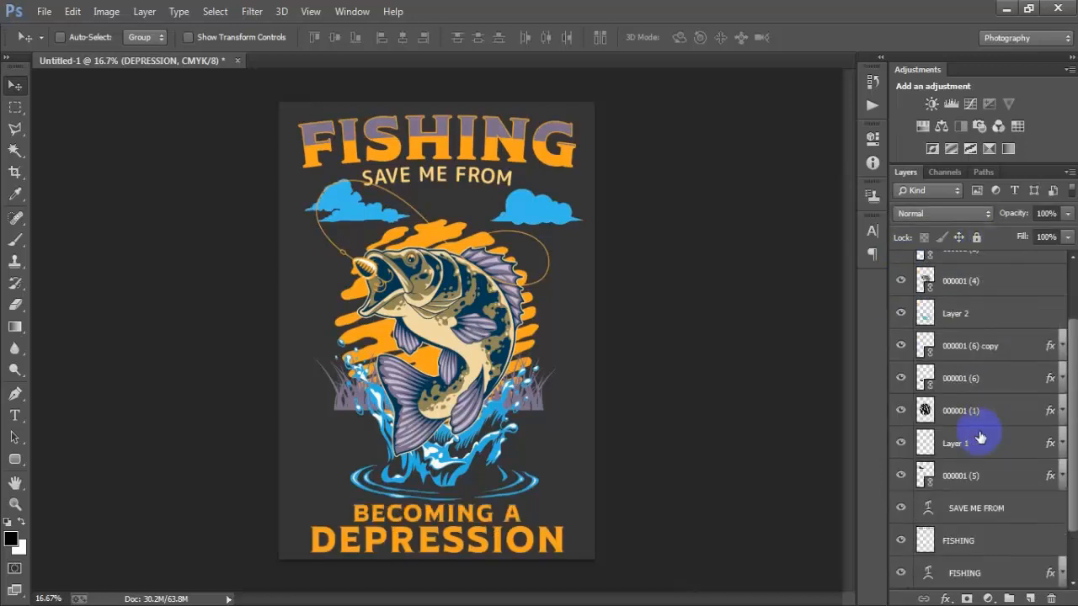
- Hide and reshow the water splash, left grass and right cloud layers to check each one
{"action": "left_click", "coordinate": [968, 346]}
{"action": "left_click", "coordinate": [901, 346]}
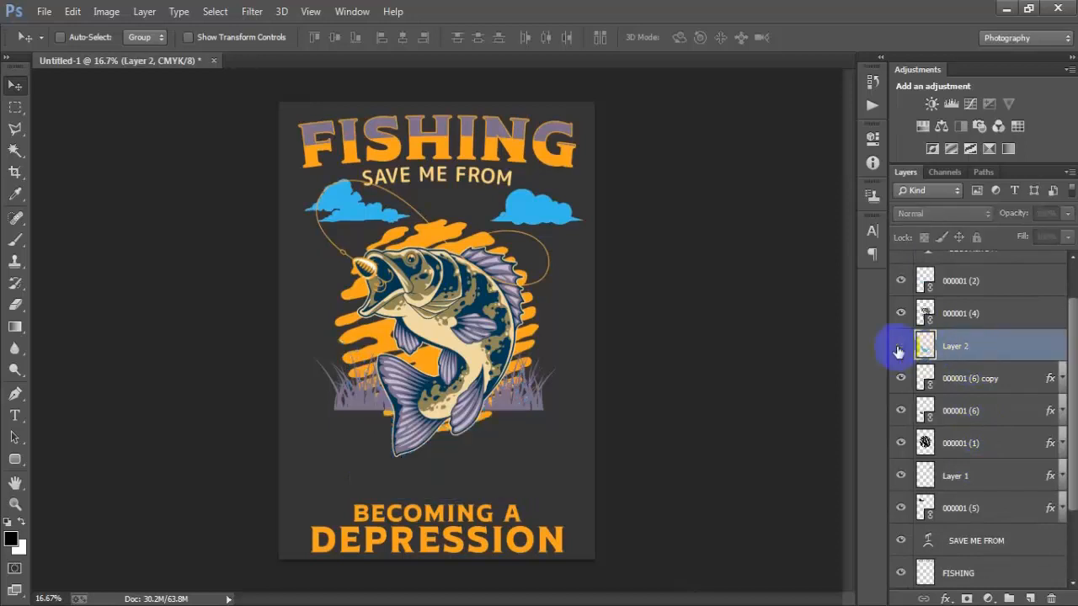
{"action": "left_click", "coordinate": [899, 346]}
{"action": "left_click", "coordinate": [925, 410]}
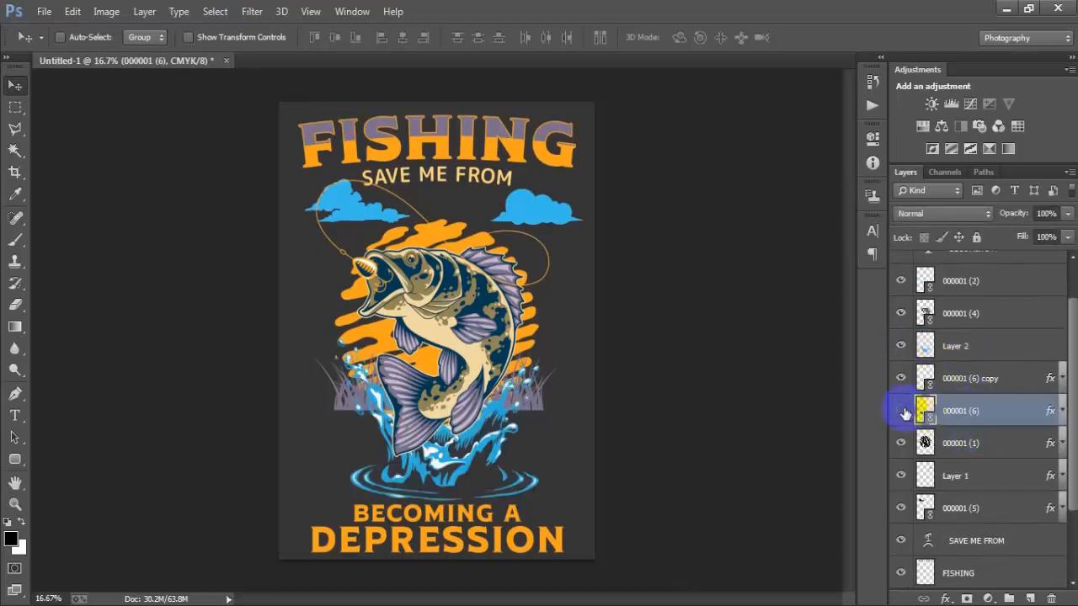
{"action": "left_click", "coordinate": [901, 411]}
{"action": "left_click", "coordinate": [901, 411]}
{"action": "left_click", "coordinate": [901, 478]}
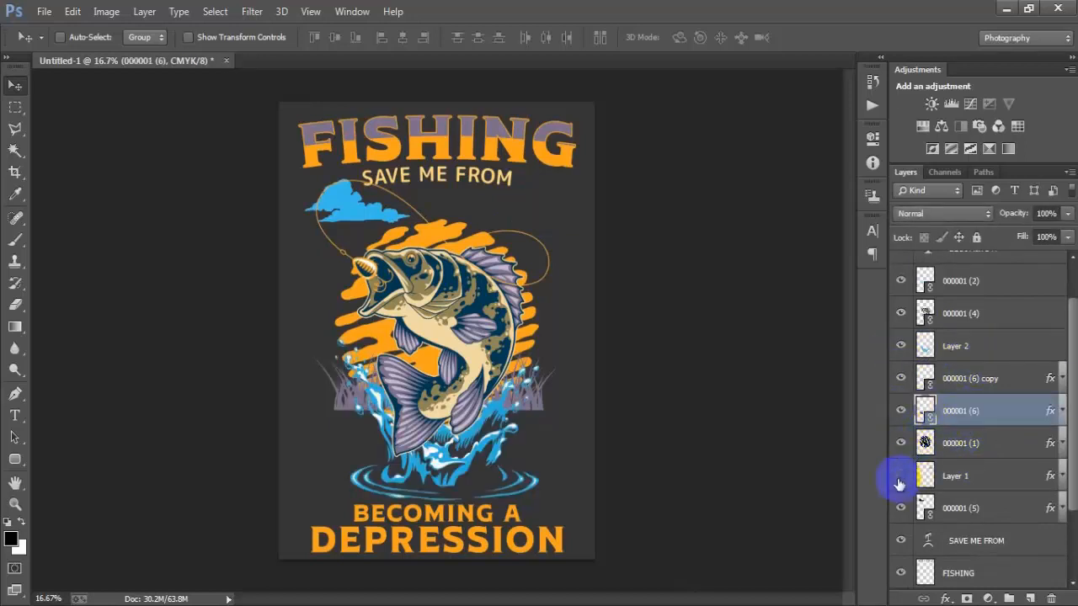
{"action": "left_click", "coordinate": [901, 478]}
{"action": "left_click", "coordinate": [928, 476]}
{"action": "key", "text": "ctrl+t"}
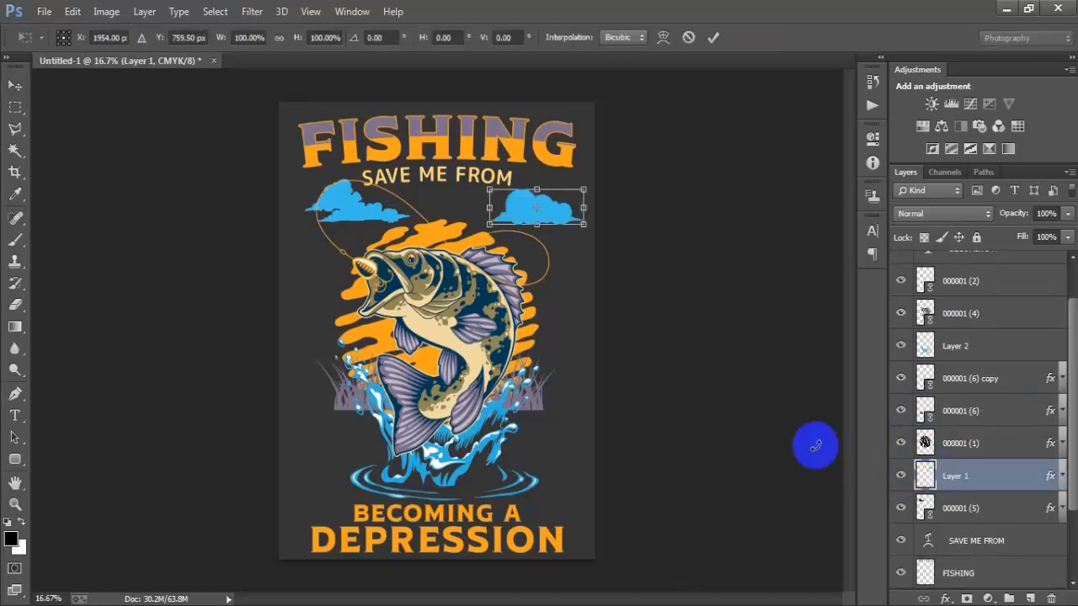
{"action": "left_click_drag", "start_coordinate": [551, 213], "coordinate": [502, 223]}
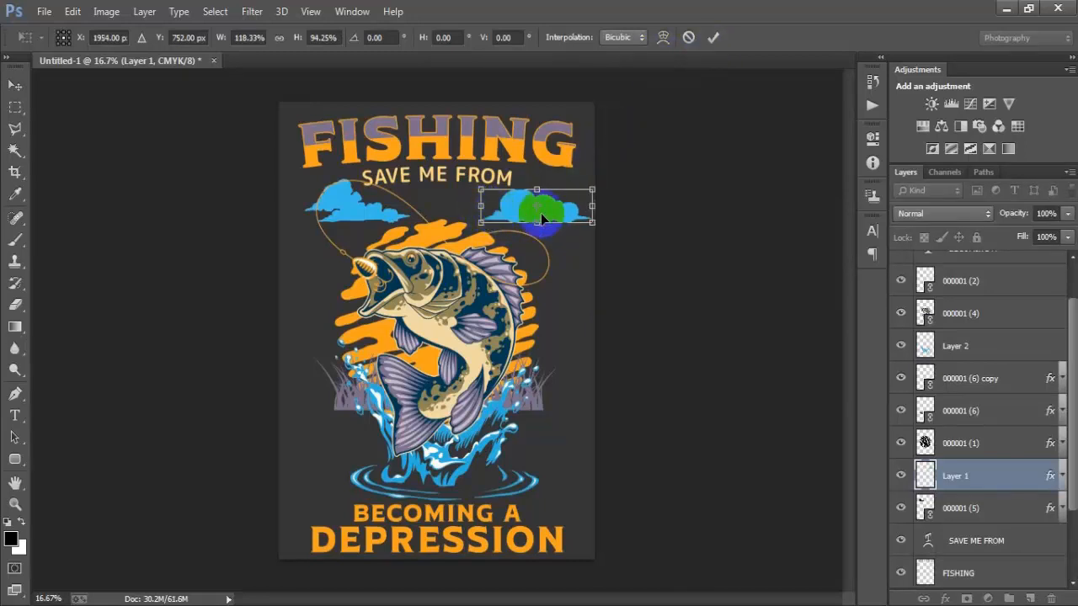
{"action": "left_click", "coordinate": [712, 37]}
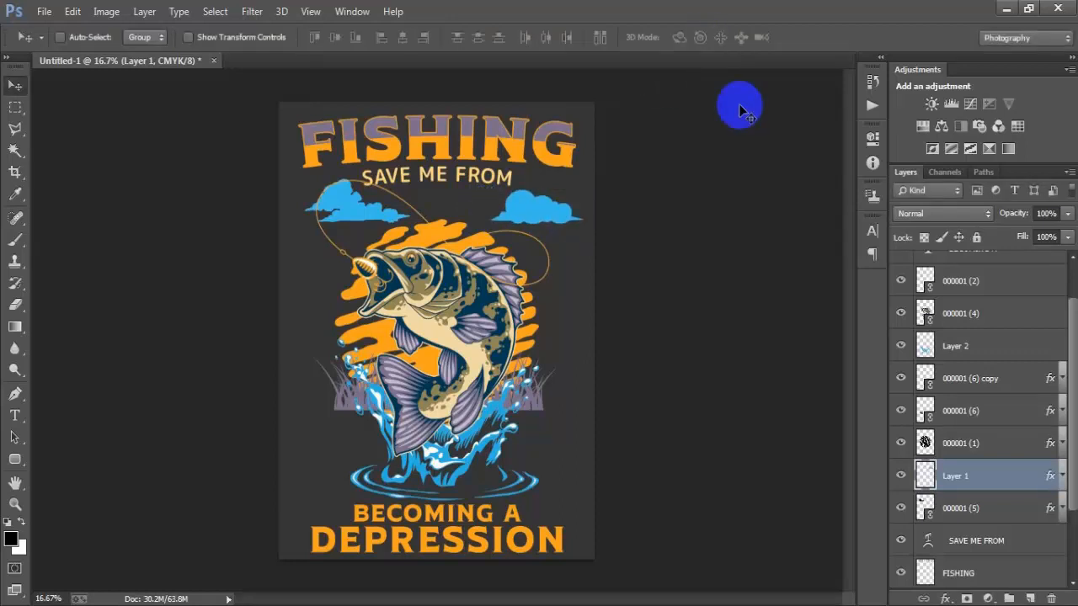
- Nudge the lure layer 000001 (2) slightly up and left, and scale it to about 48.3% width and 49.4% height
{"action": "scroll", "coordinate": [984, 333], "scroll_direction": "up", "scroll_amount": 2}
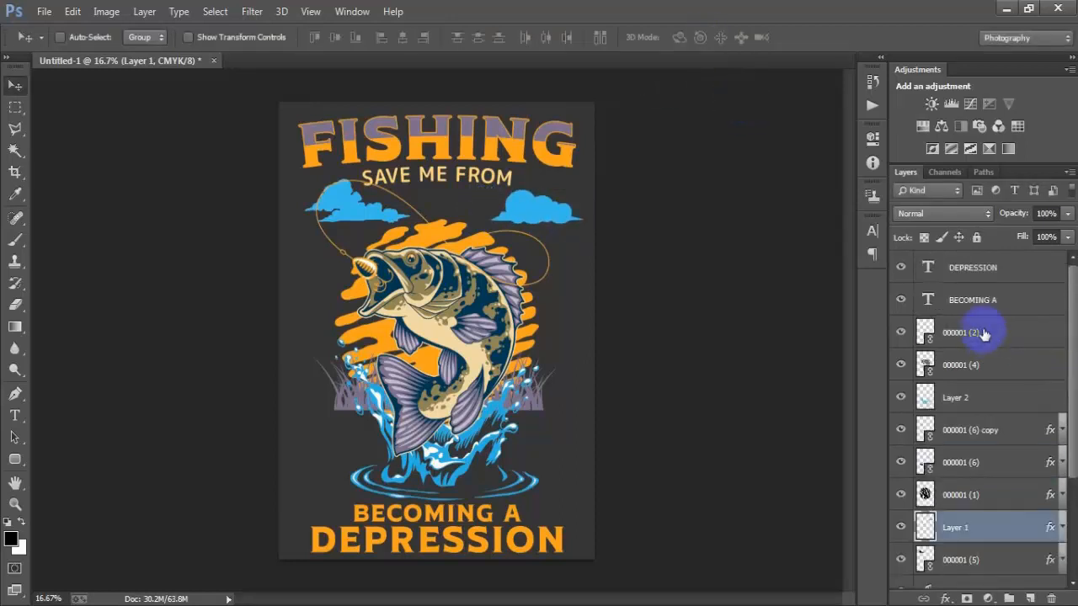
{"action": "left_click", "coordinate": [984, 336]}
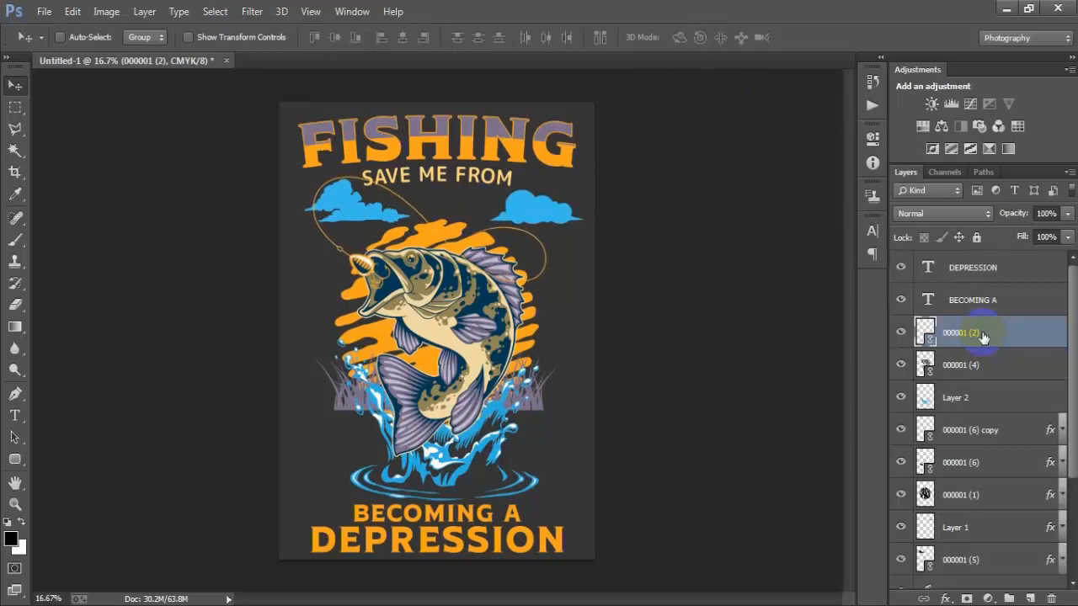
{"action": "key", "text": "ctrl+t"}
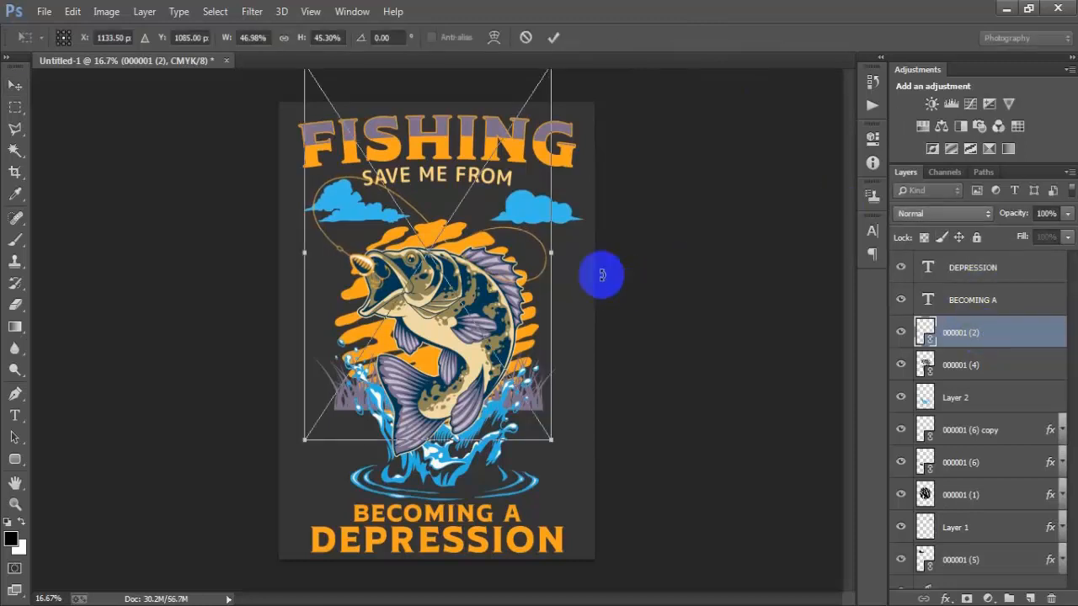
{"action": "left_click_drag", "start_coordinate": [553, 251], "coordinate": [561, 250]}
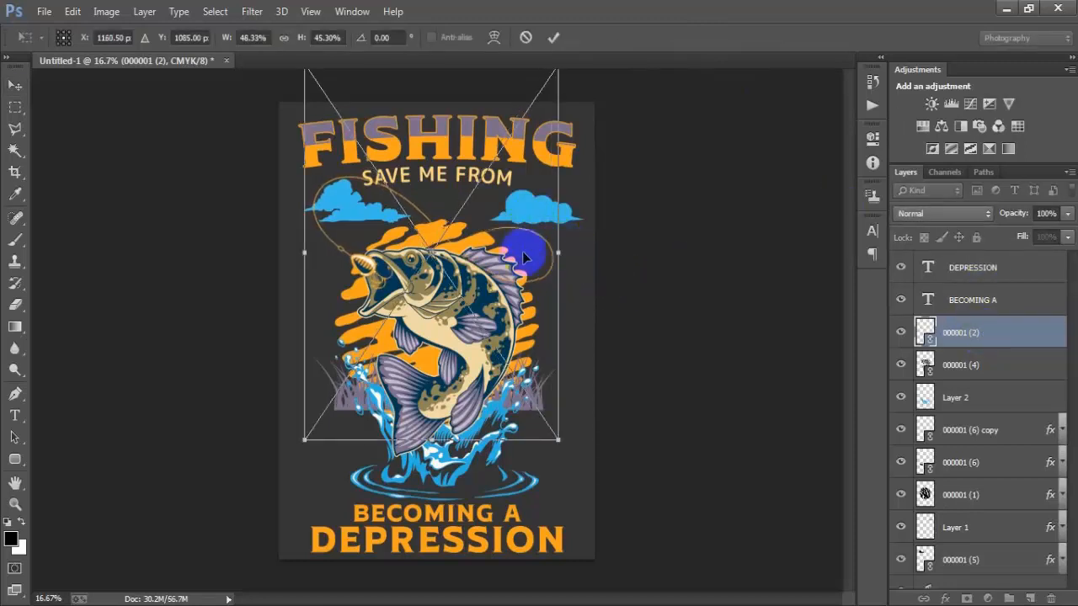
{"action": "key", "text": "ctrl+minus"}
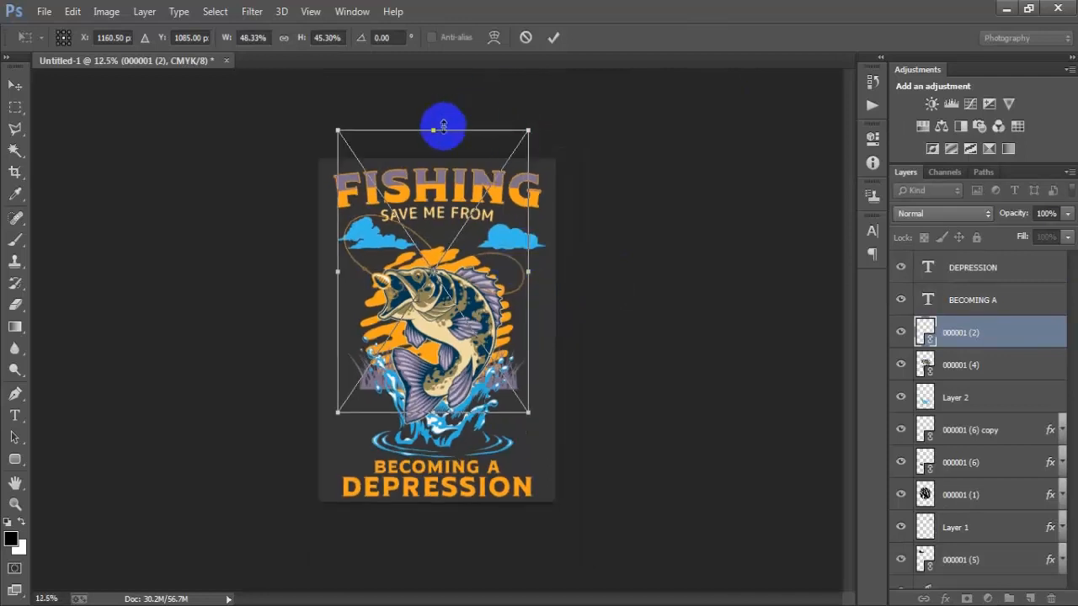
{"action": "left_click_drag", "start_coordinate": [435, 128], "coordinate": [432, 109]}
{"action": "left_click_drag", "start_coordinate": [434, 413], "coordinate": [435, 424]}
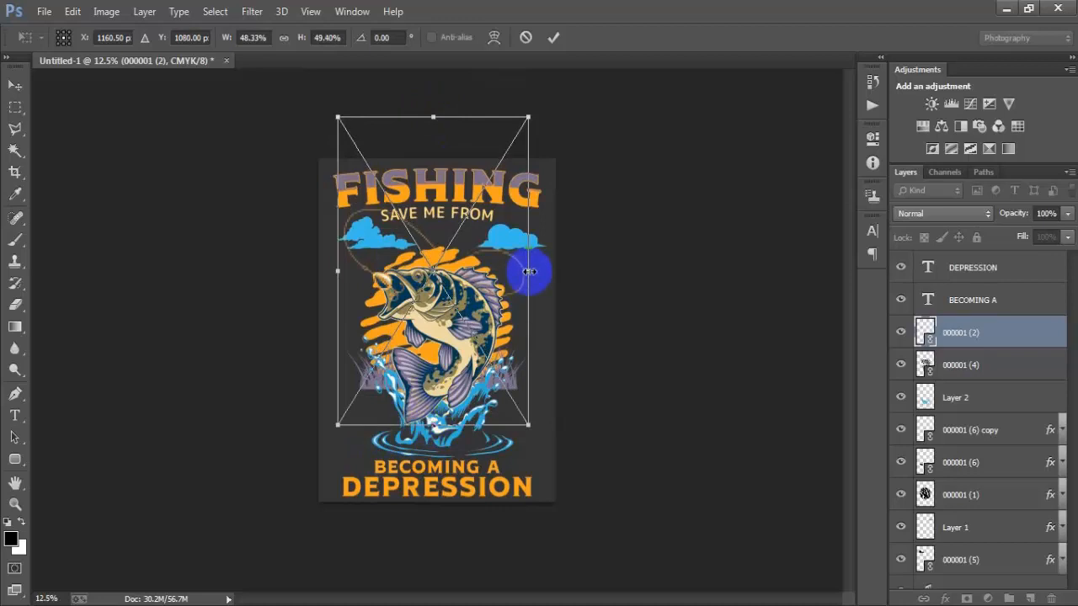
{"action": "left_click", "coordinate": [553, 37]}
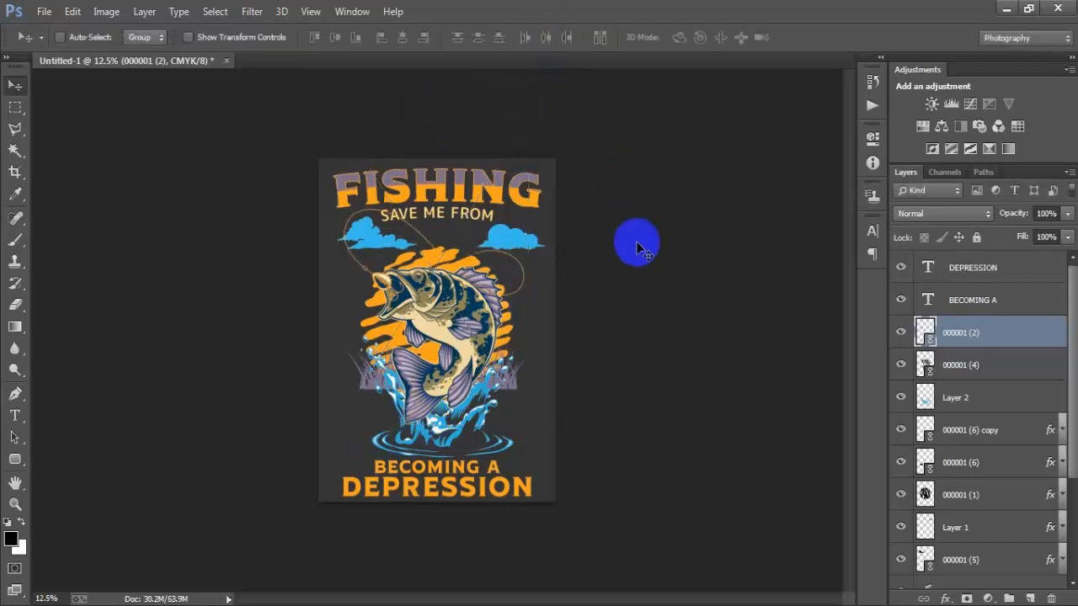
{"action": "key", "text": "ctrl+plus"}
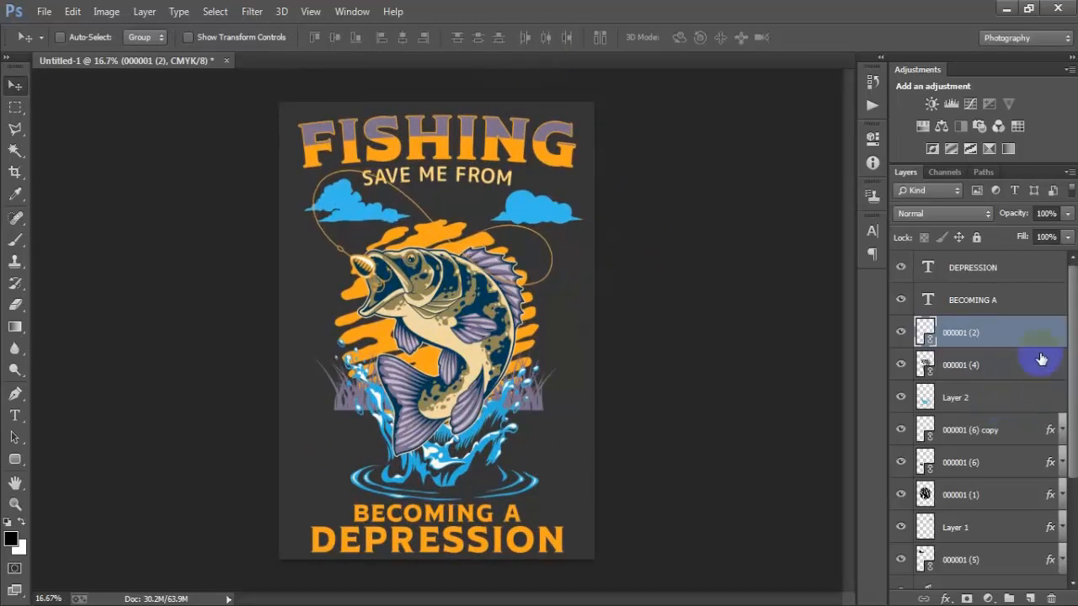
- Group all artwork layers from DEPRESSION down to the lower FISHING text layer, and toggle the group's visibility to check it
{"action": "left_click", "coordinate": [959, 274]}
{"action": "scroll", "coordinate": [1065, 355], "scroll_direction": "down", "scroll_amount": 5}
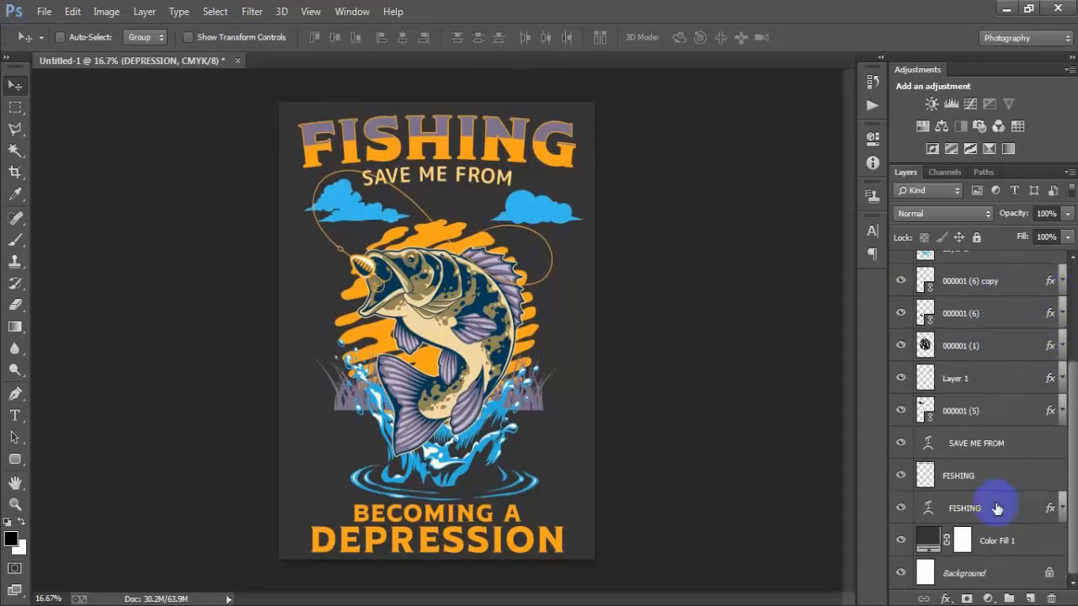
{"action": "left_click", "coordinate": [991, 509], "text": "shift"}
{"action": "key", "text": "ctrl+g"}
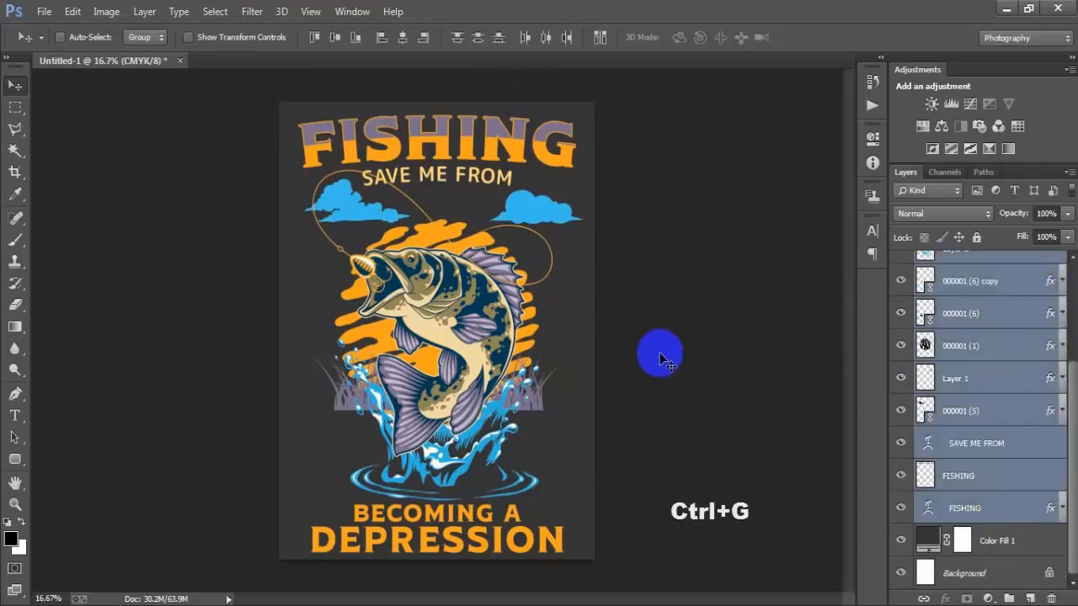
{"action": "left_click", "coordinate": [901, 261]}
{"action": "left_click", "coordinate": [901, 261]}
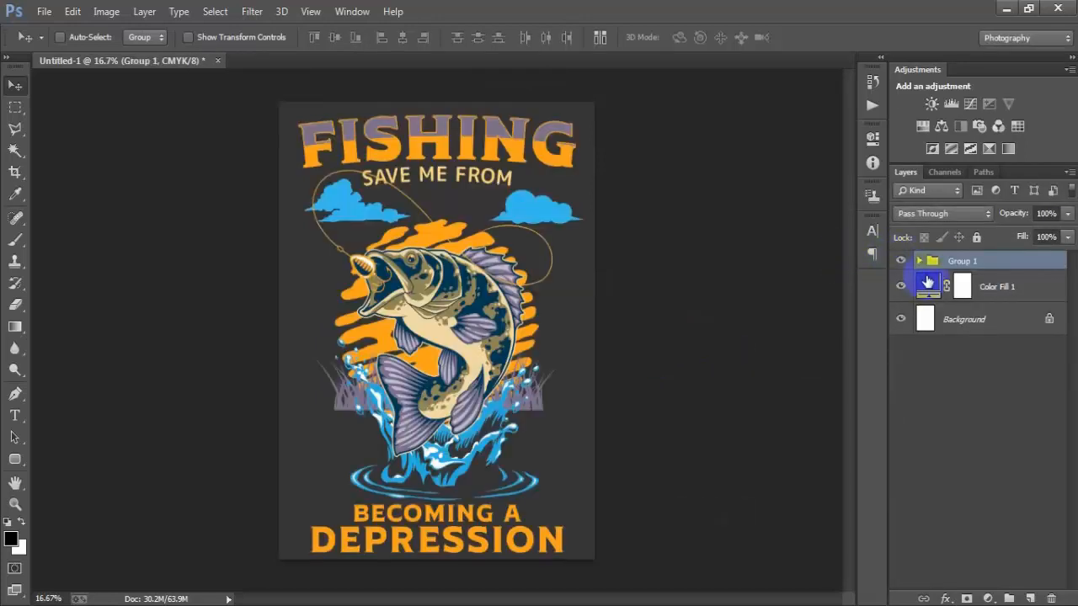
- Change the Color Fill 1 background color to black (000000)
{"action": "double_click", "coordinate": [927, 286]}
{"action": "left_click", "coordinate": [568, 307]}
{"action": "left_click_drag", "start_coordinate": [568, 307], "coordinate": [560, 363]}
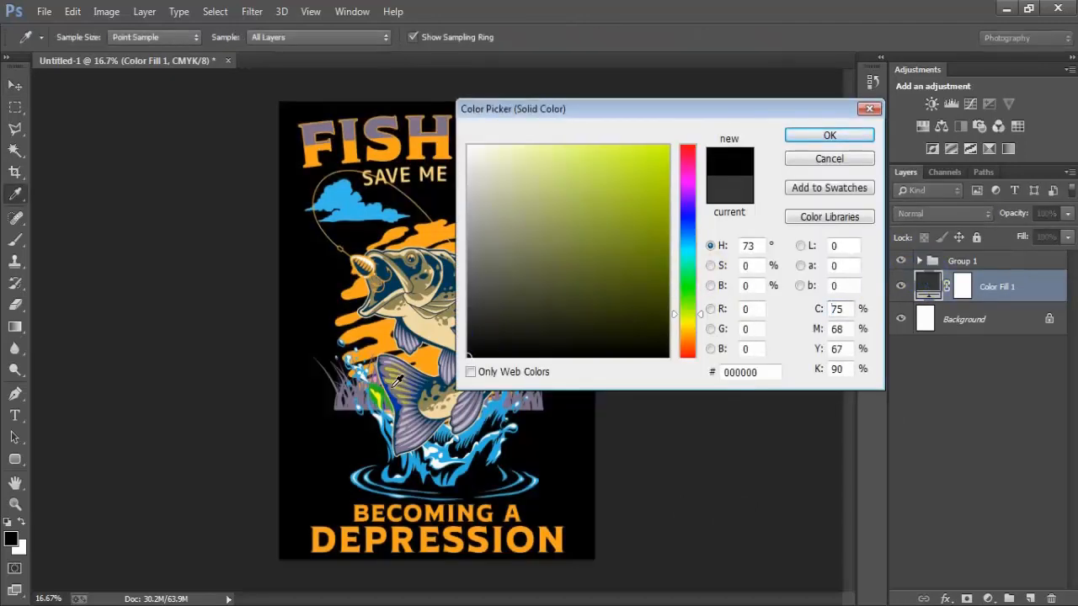
{"action": "left_click", "coordinate": [817, 133]}
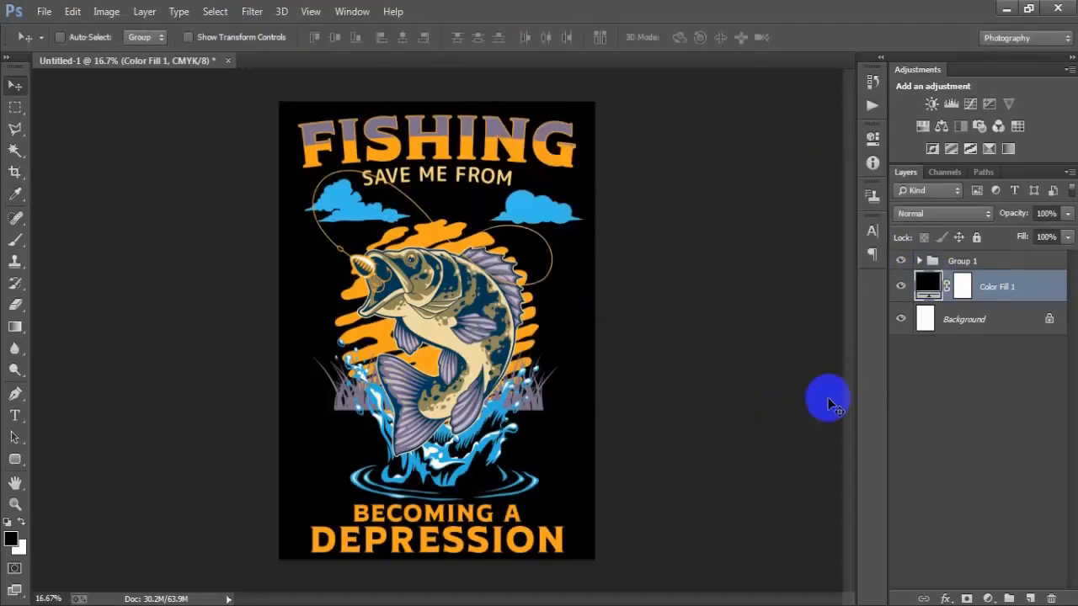
- Export the artwork for web with both background layers hidden, as a transparent PNG-24 named 3 on the Desktop
{"action": "left_click", "coordinate": [901, 287]}
{"action": "key", "text": "shift+ctrl+alt+s"}
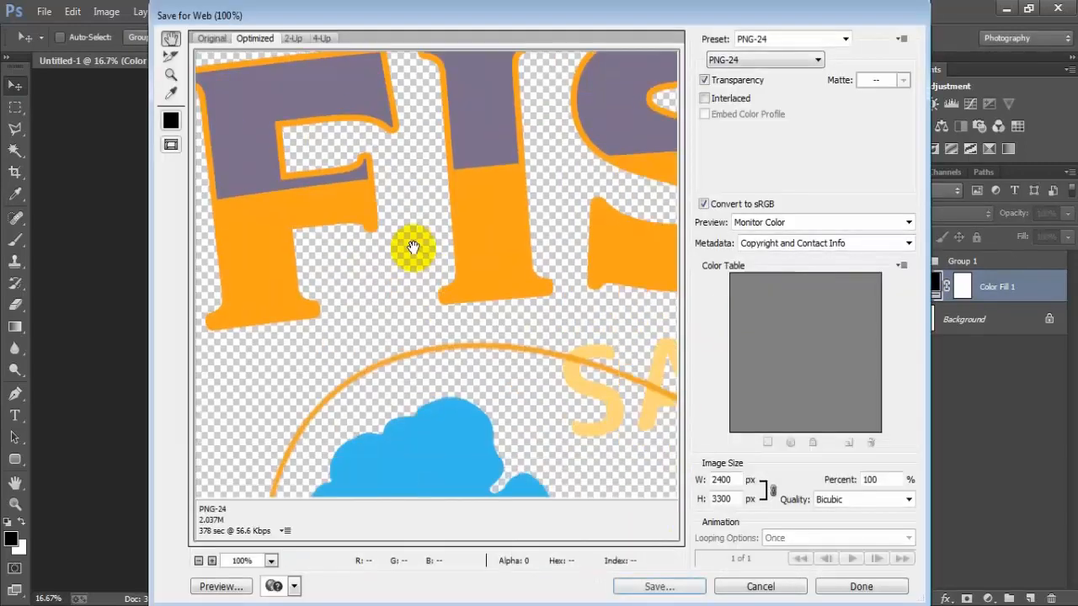
{"action": "left_click_drag", "start_coordinate": [413, 246], "coordinate": [446, 281]}
{"action": "left_click", "coordinate": [731, 63]}
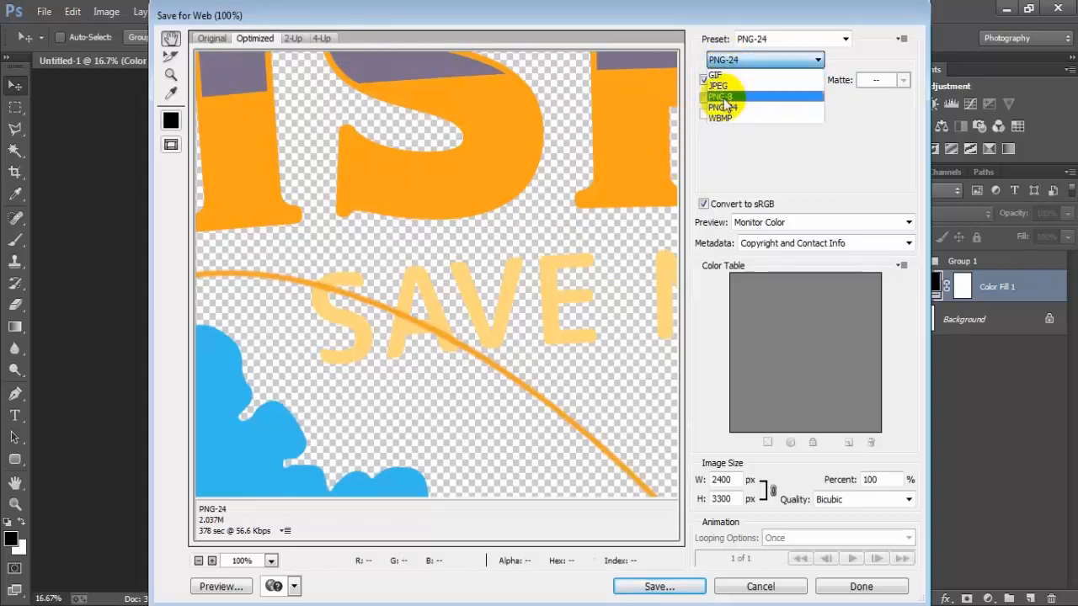
{"action": "left_click", "coordinate": [725, 106]}
{"action": "left_click", "coordinate": [678, 585]}
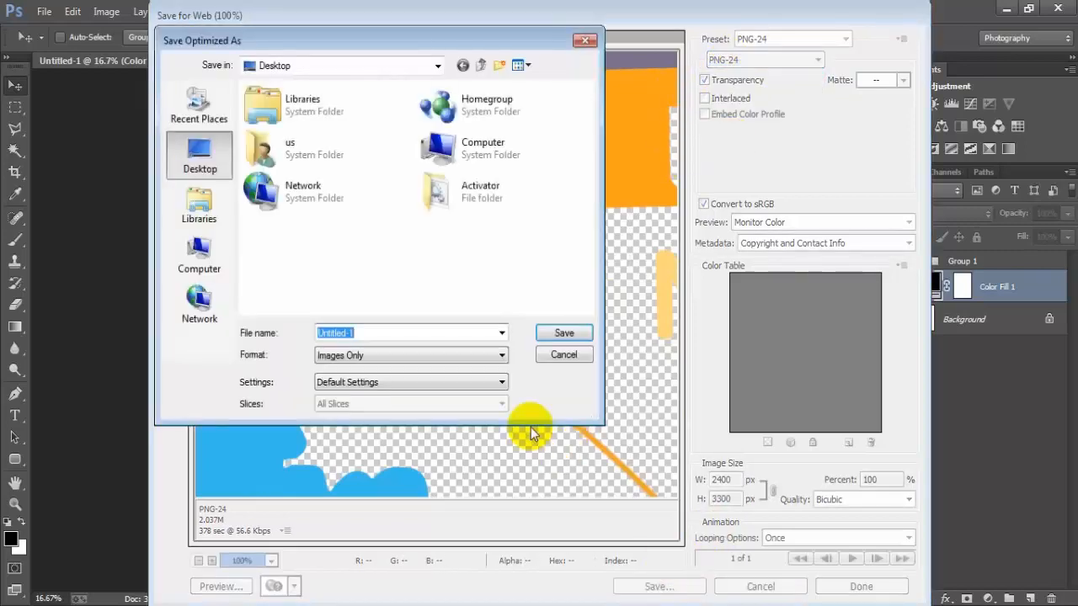
{"action": "type", "text": "3"}
{"action": "left_click", "coordinate": [563, 337]}
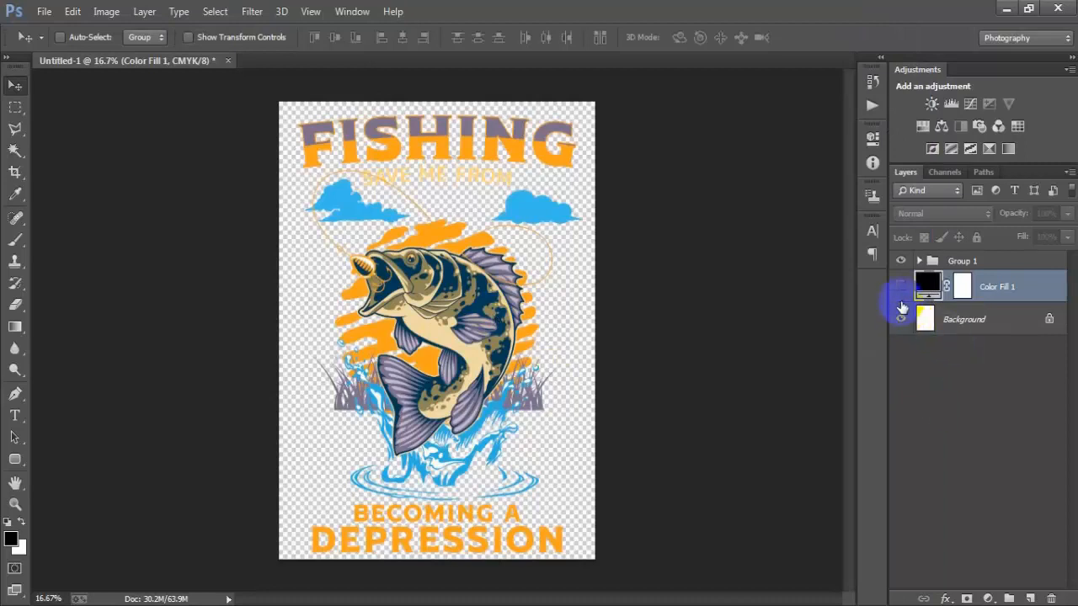
- Make the Background and Color Fill 1 layers visible again behind the artwork
{"action": "left_click", "coordinate": [900, 316]}
{"action": "left_click", "coordinate": [900, 287]}
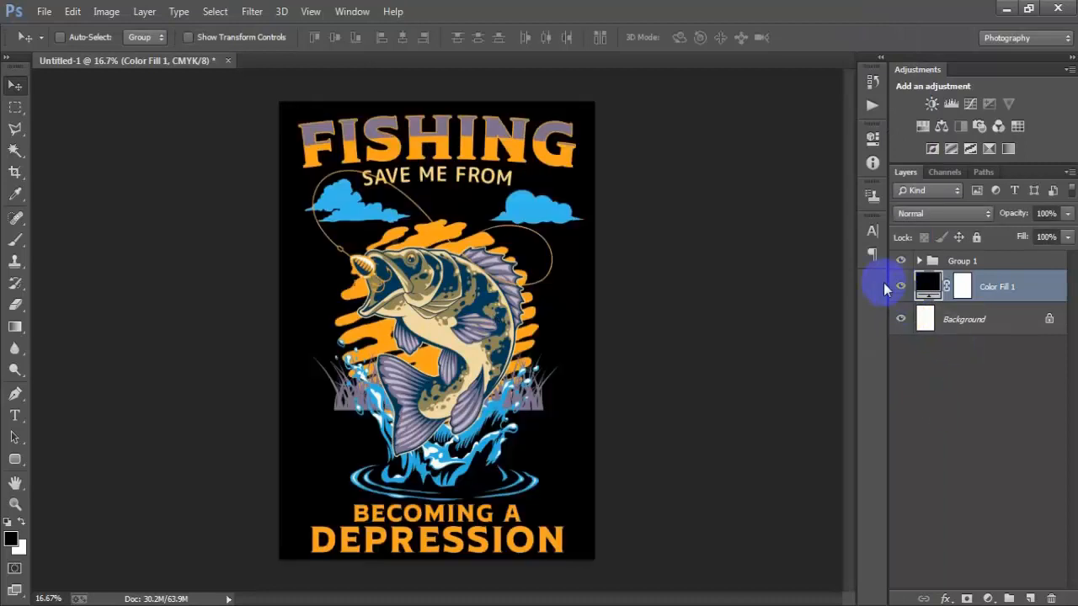